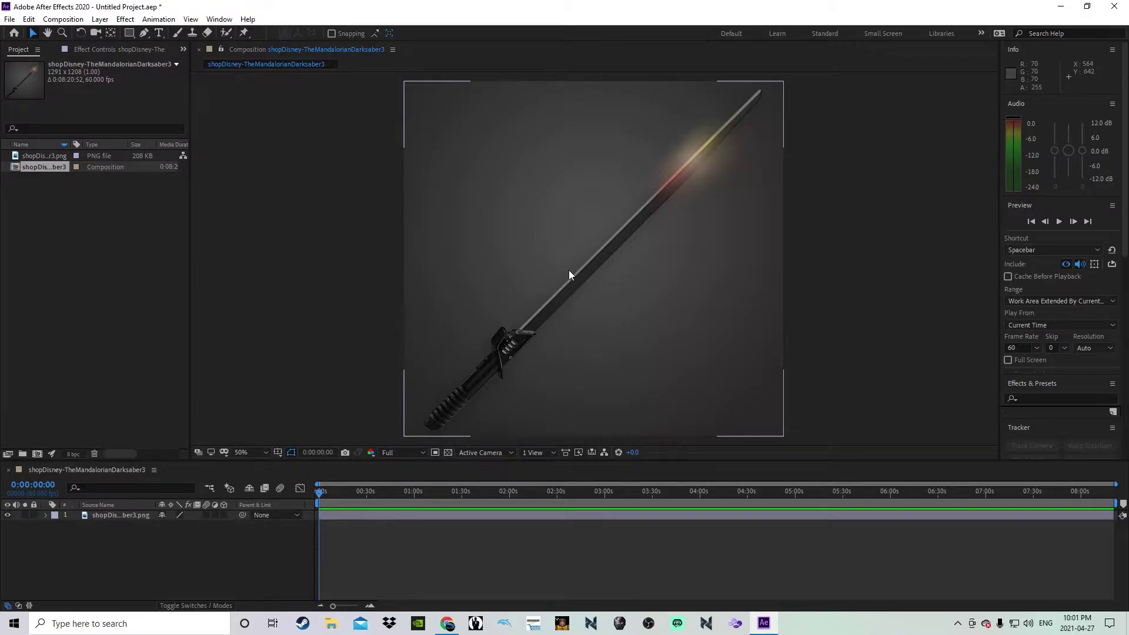
Create a new black (000000) solid layer at composition size and name it "Darksaber blade".
{"action": "left_click", "coordinate": [415, 259]}
{"action": "left_click", "coordinate": [223, 183]}
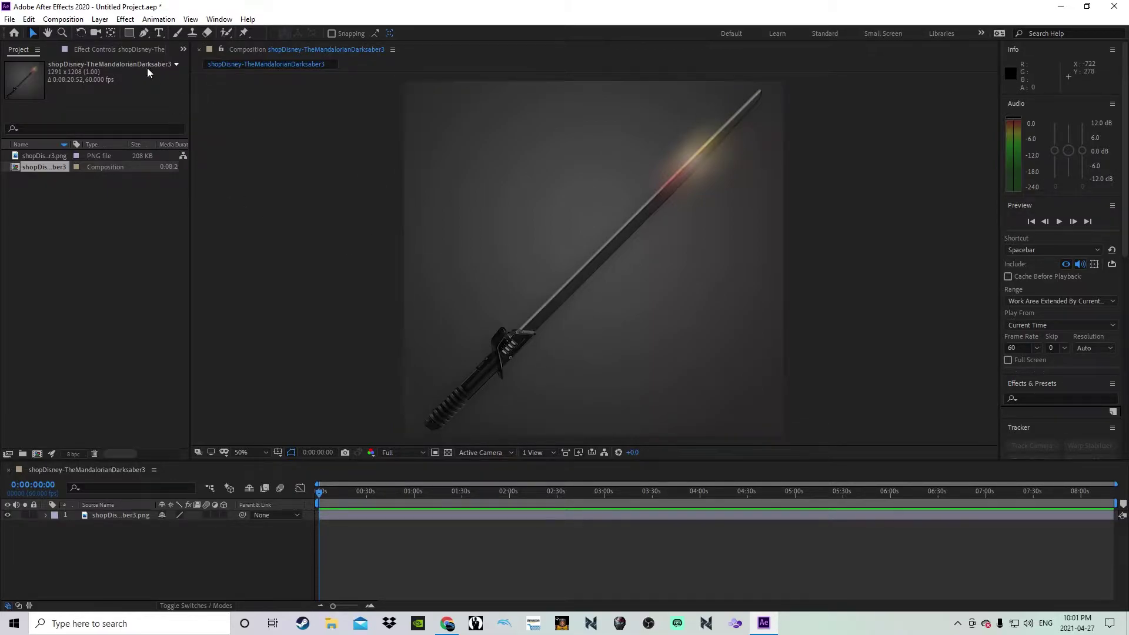
{"action": "left_click", "coordinate": [100, 19]}
{"action": "mouse_move", "coordinate": [141, 34]}
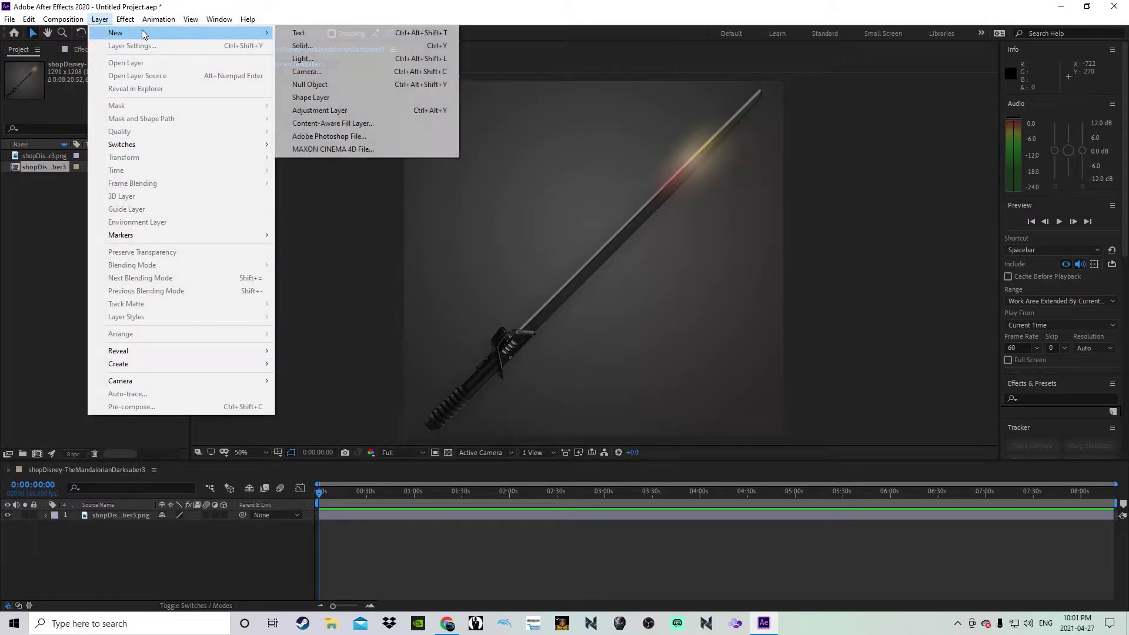
{"action": "left_click", "coordinate": [319, 45]}
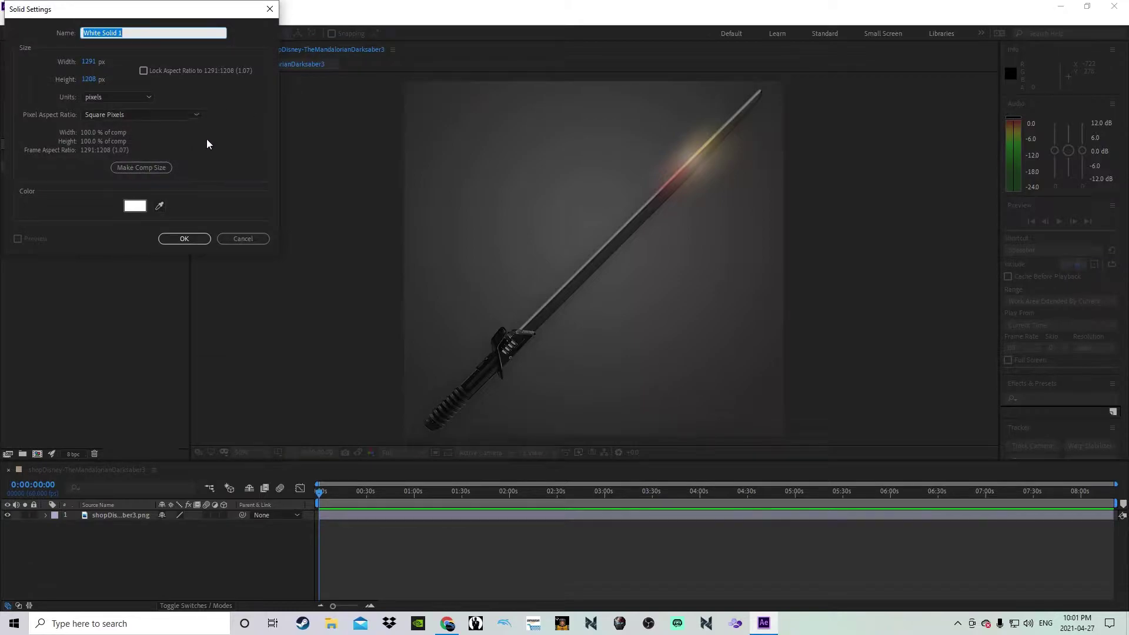
{"action": "left_click", "coordinate": [135, 205]}
{"action": "left_click", "coordinate": [18, 176]}
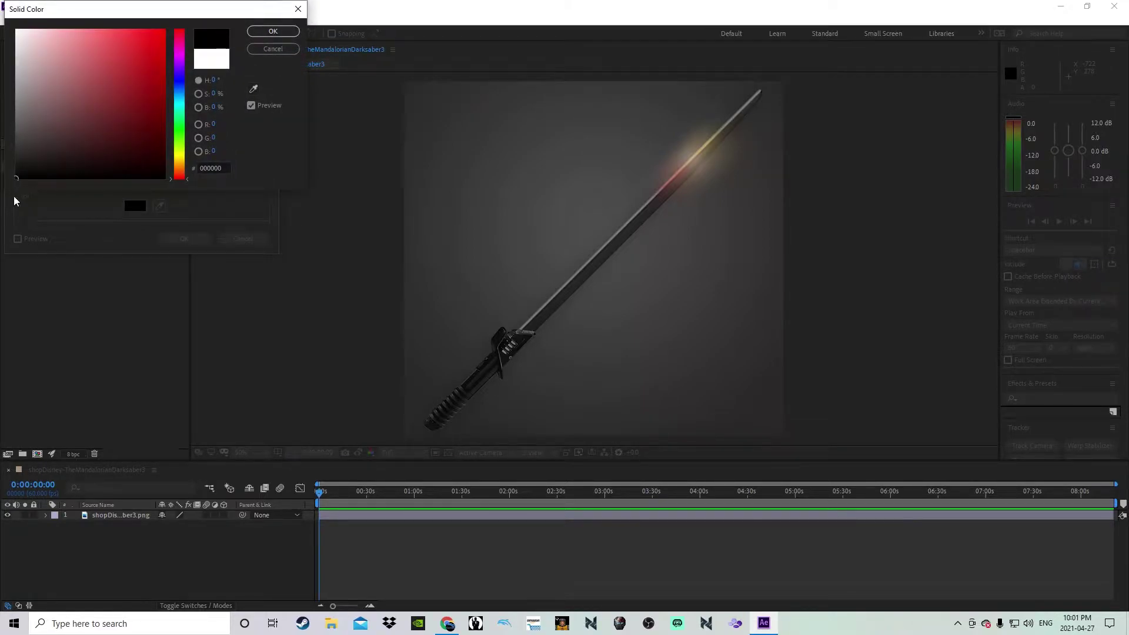
{"action": "left_click", "coordinate": [274, 33]}
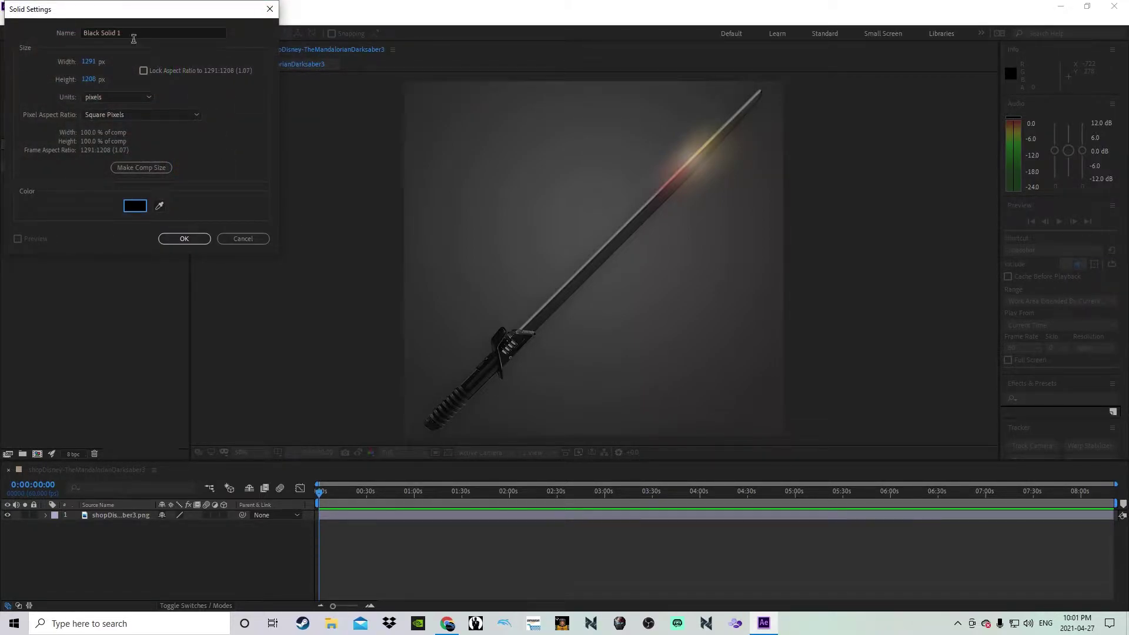
{"action": "left_click_drag", "start_coordinate": [125, 33], "coordinate": [73, 39]}
{"action": "type", "text": "c"}
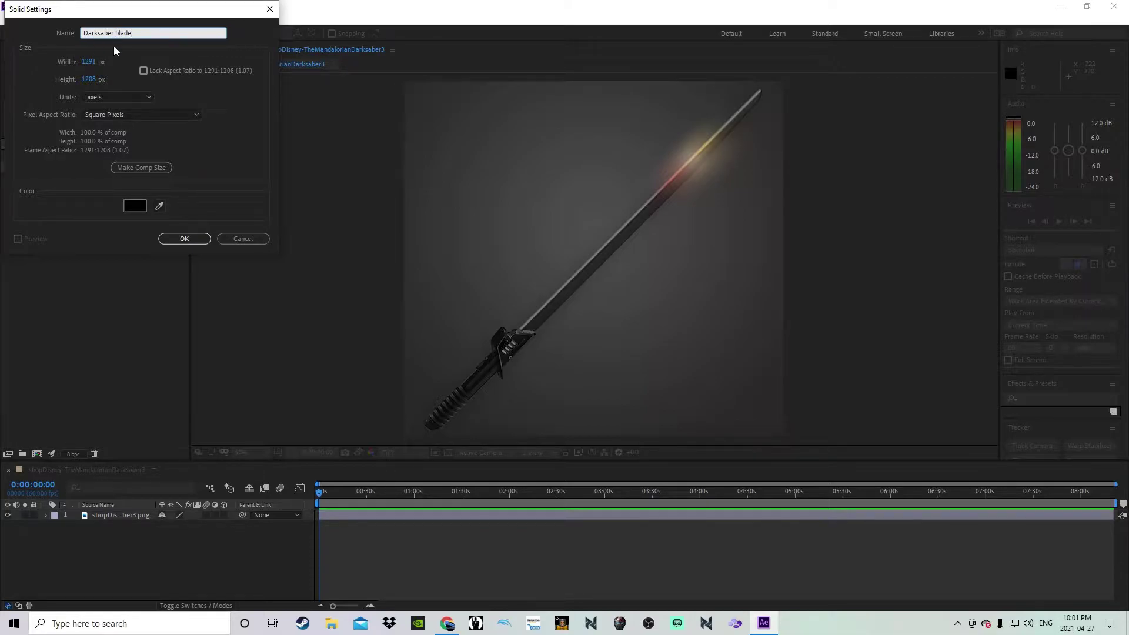
{"action": "left_click", "coordinate": [185, 237]}
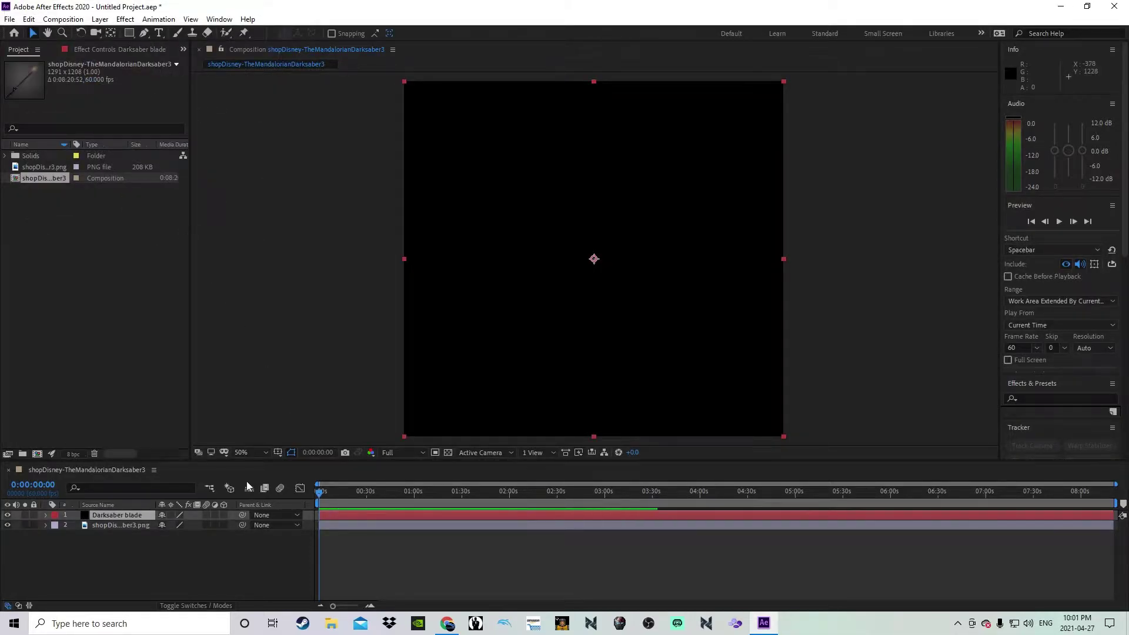
Hide the Darksaber blade layer and draw a closed five-point Pen mask on it around the sword's blade.
{"action": "left_click", "coordinate": [8, 515]}
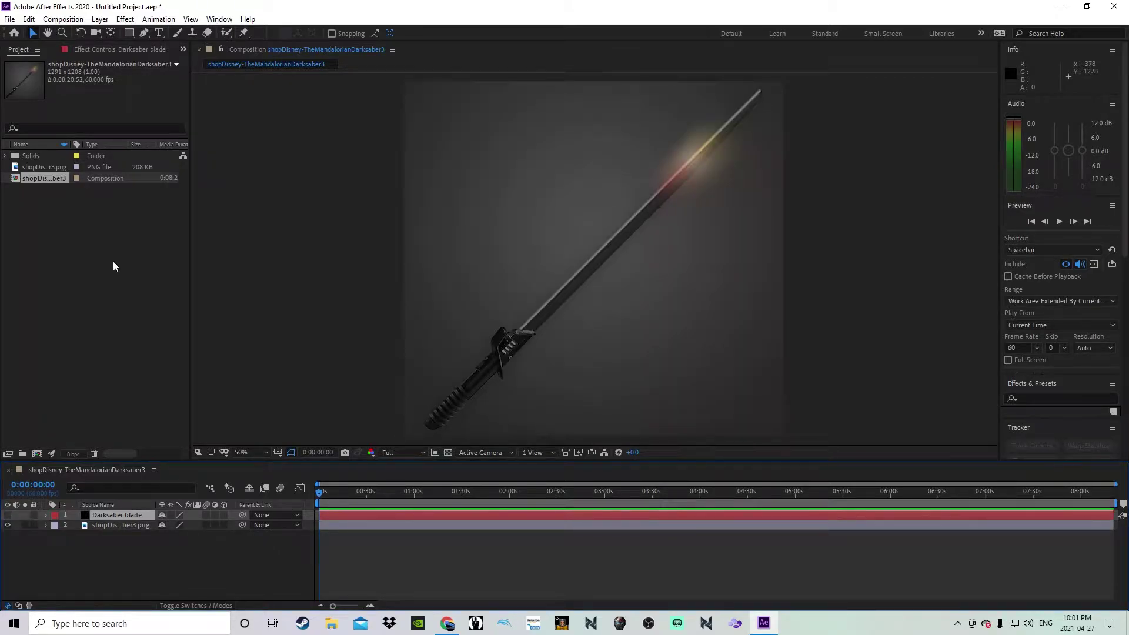
{"action": "left_click", "coordinate": [144, 33]}
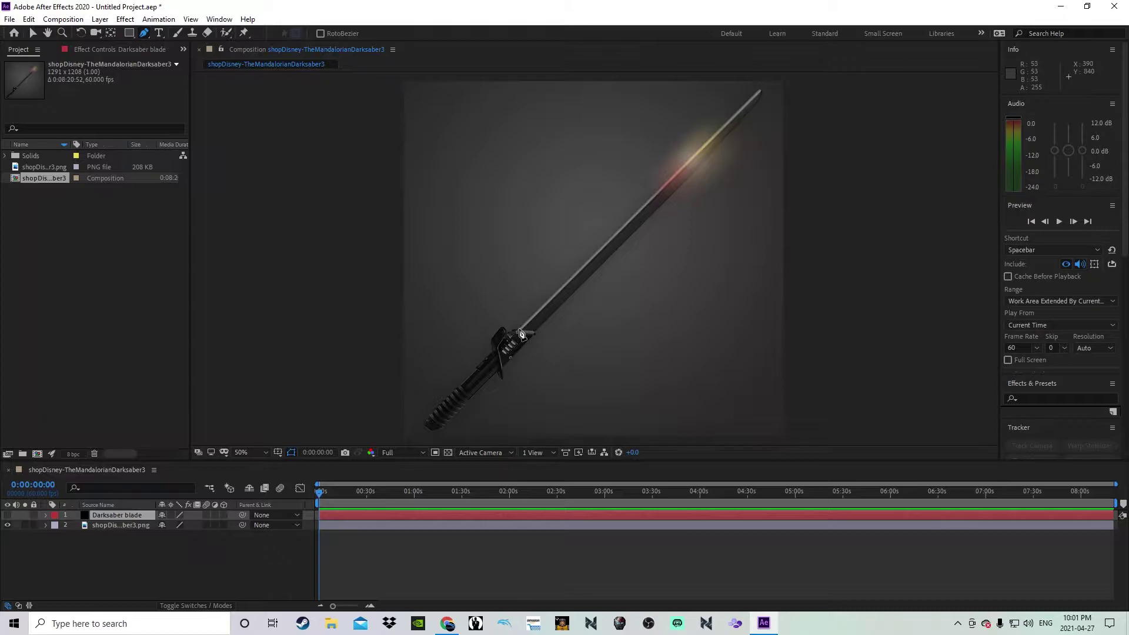
{"action": "left_click", "coordinate": [517, 331]}
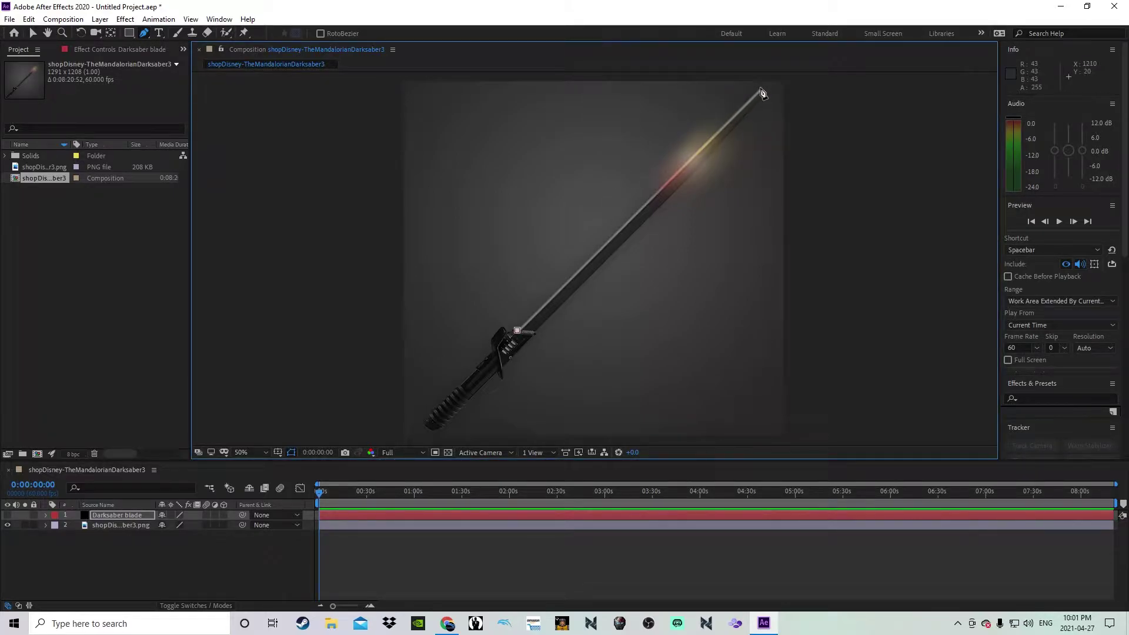
{"action": "left_click_drag", "start_coordinate": [763, 92], "coordinate": [762, 99]}
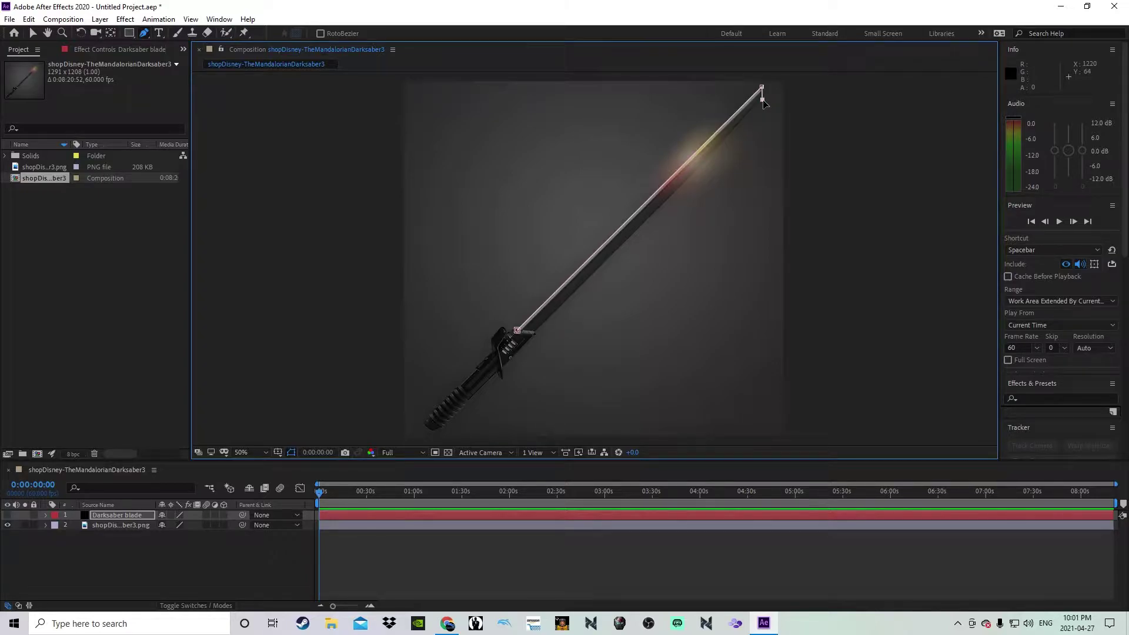
{"action": "left_click", "coordinate": [695, 175]}
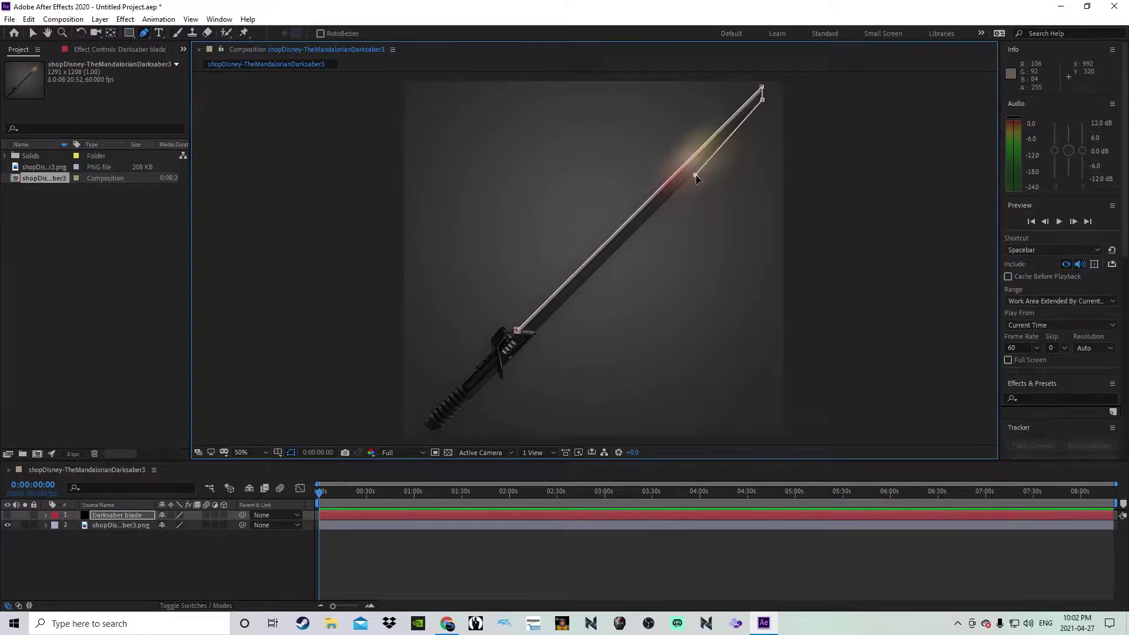
{"action": "left_click", "coordinate": [534, 334]}
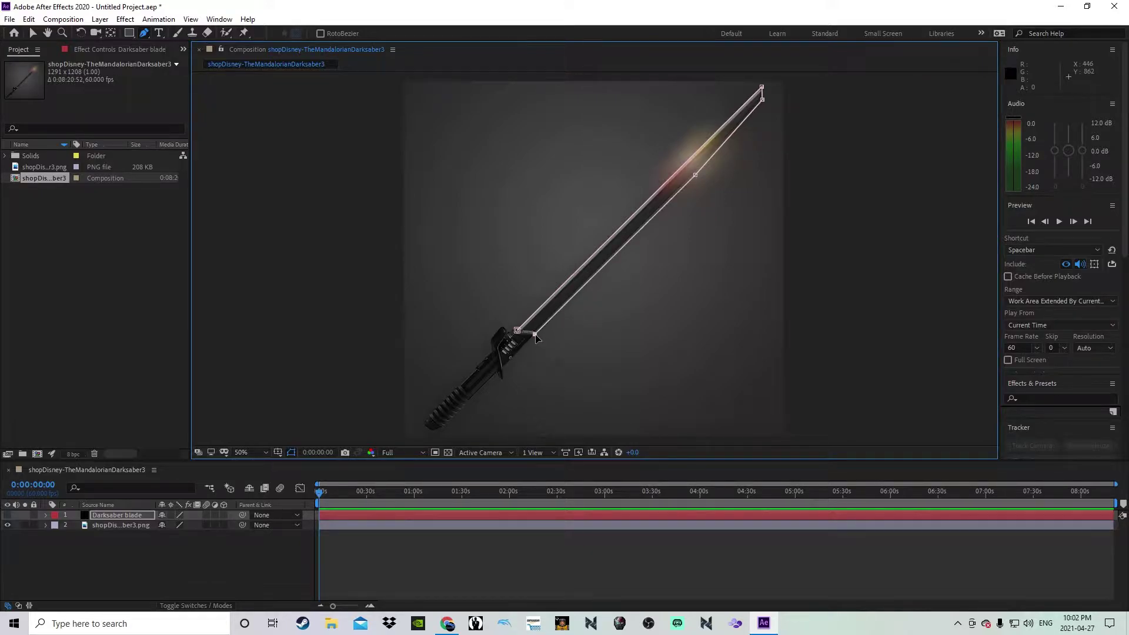
{"action": "left_click", "coordinate": [517, 332]}
Move the mask's two lower points to match the corners where the blade meets the hilt.
{"action": "key", "text": "period"}
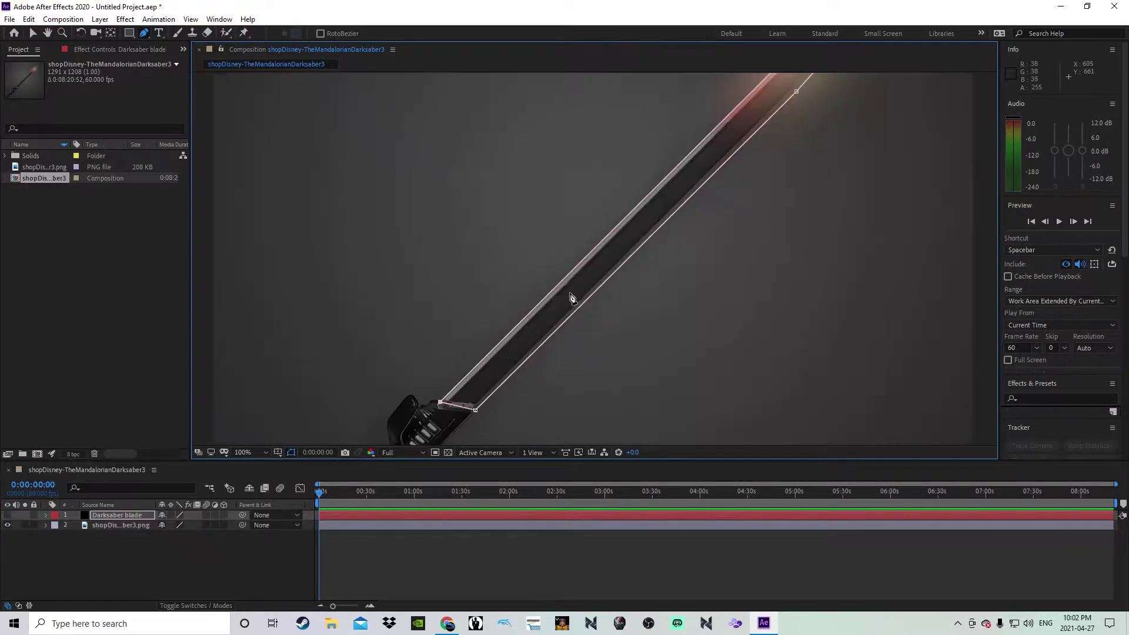
{"action": "left_click", "coordinate": [47, 32]}
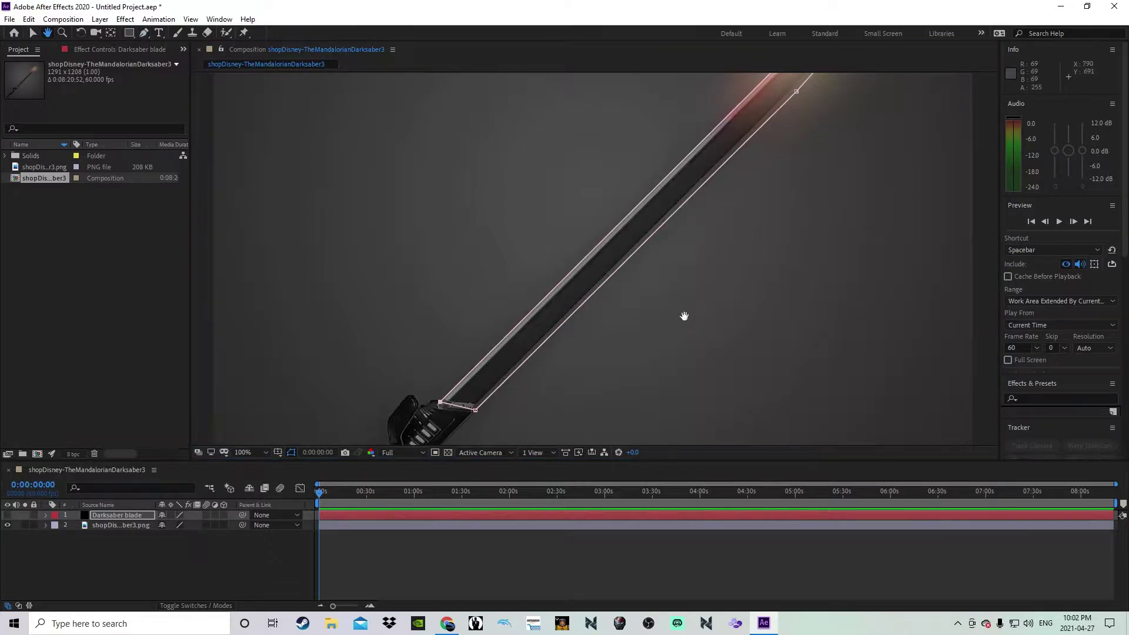
{"action": "scroll", "coordinate": [686, 315], "scroll_direction": "up", "scroll_amount": 2}
{"action": "left_click_drag", "start_coordinate": [559, 241], "coordinate": [385, 302]}
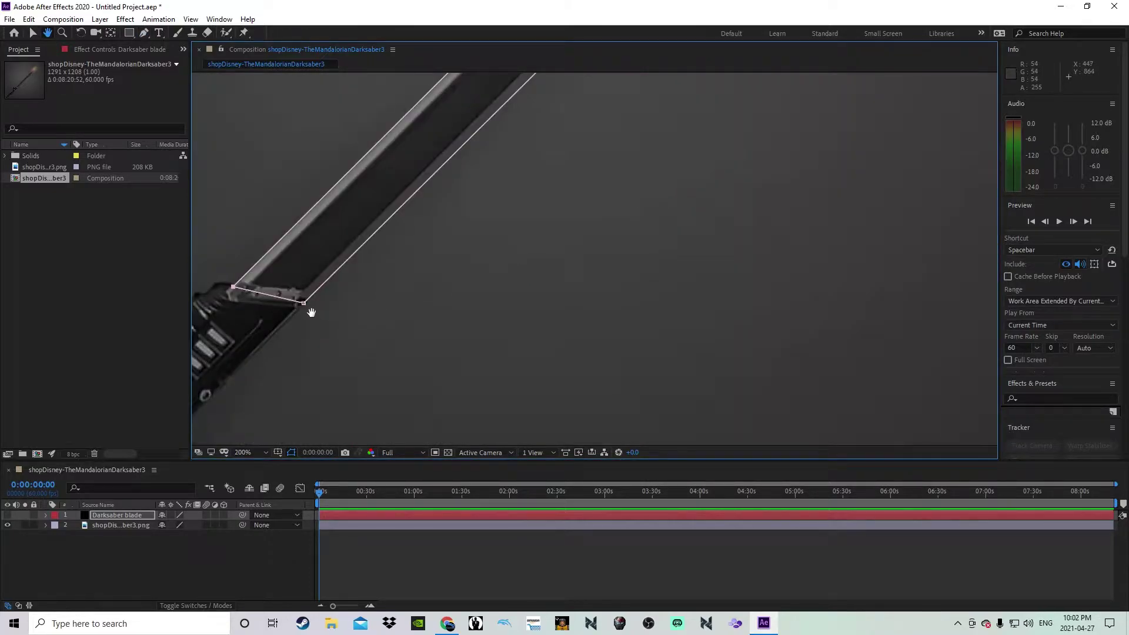
{"action": "left_click", "coordinate": [31, 33]}
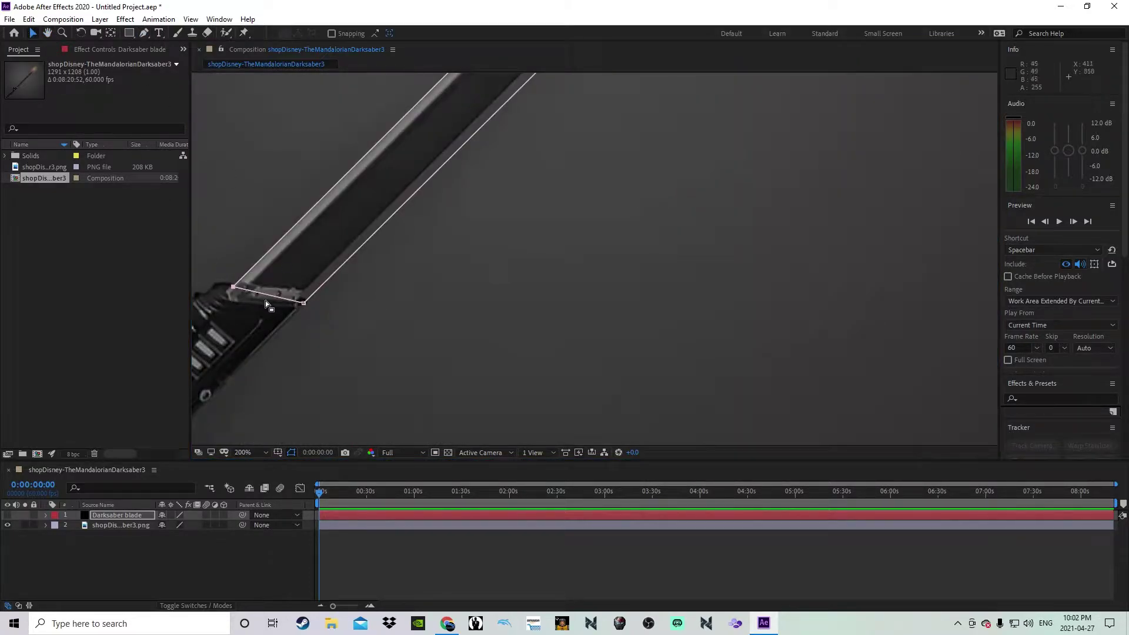
{"action": "left_click_drag", "start_coordinate": [303, 303], "coordinate": [314, 297]}
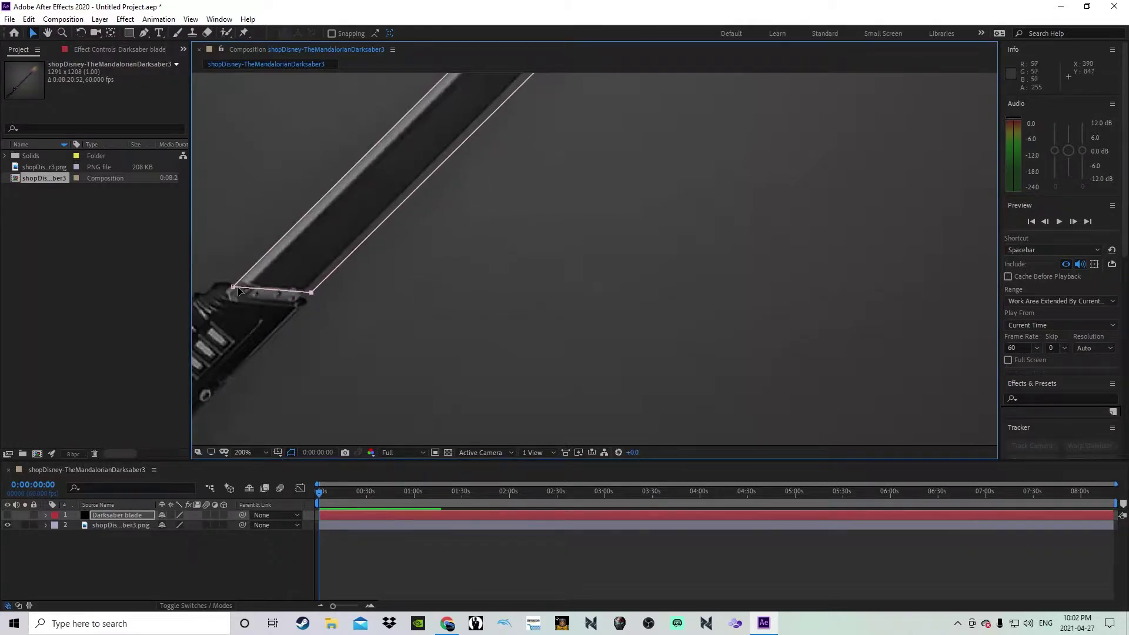
{"action": "left_click_drag", "start_coordinate": [234, 287], "coordinate": [236, 290]}
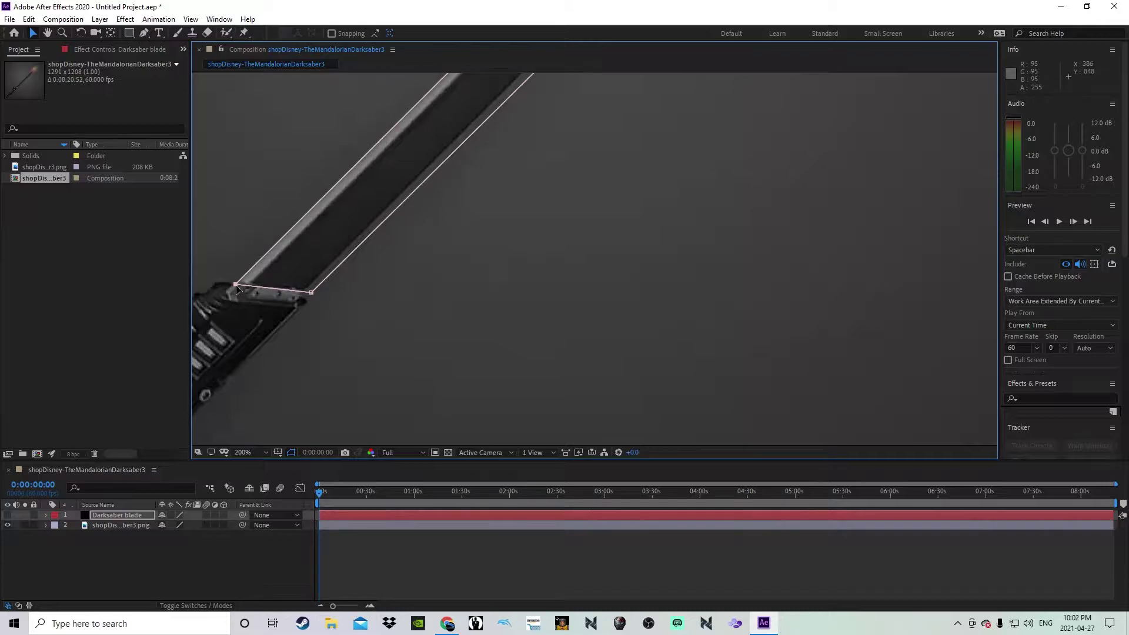
Fit the mask's upper points closely around the blade tip and make the Darksaber blade layer visible again.
{"action": "left_click_drag", "start_coordinate": [570, 130], "coordinate": [267, 423]}
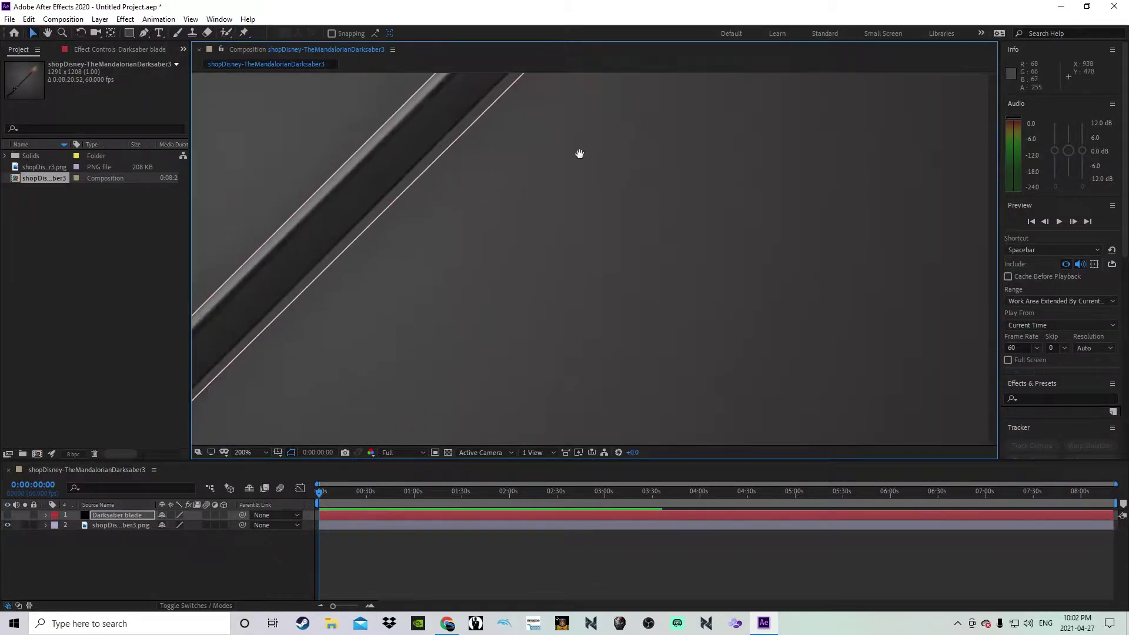
{"action": "left_click_drag", "start_coordinate": [583, 147], "coordinate": [378, 390]}
{"action": "left_click_drag", "start_coordinate": [441, 202], "coordinate": [378, 373]}
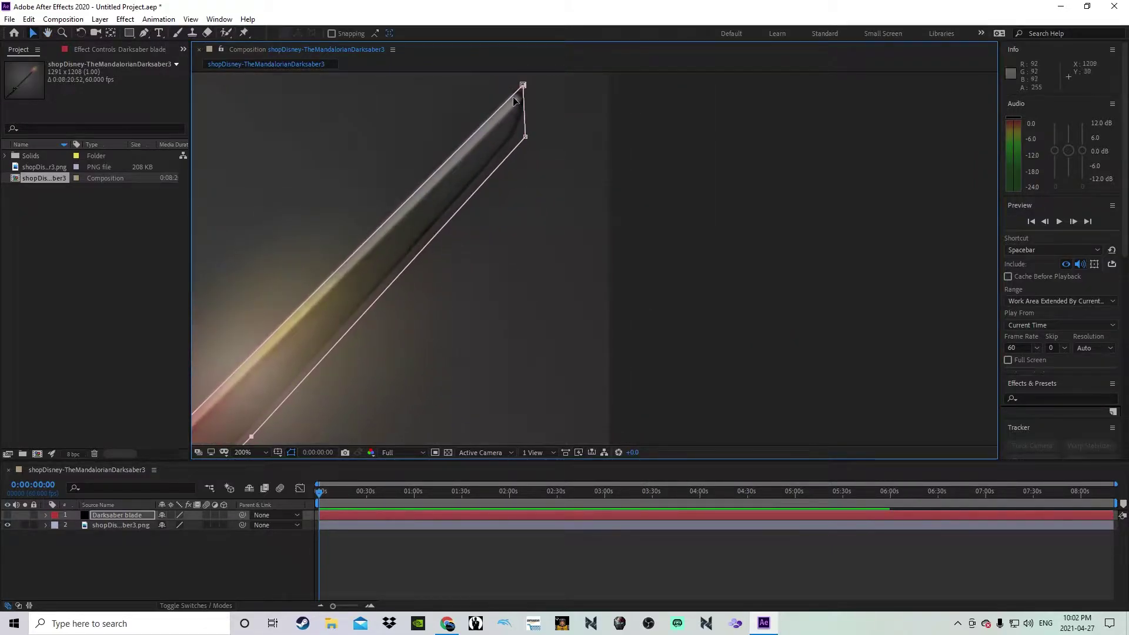
{"action": "left_click_drag", "start_coordinate": [523, 84], "coordinate": [523, 80]}
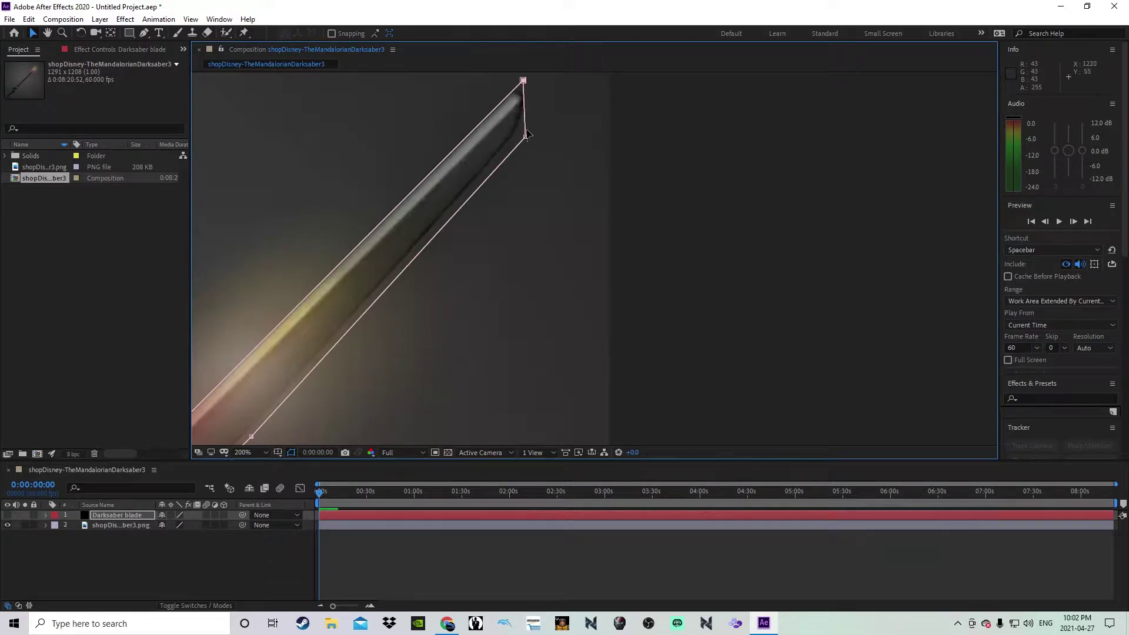
{"action": "left_click_drag", "start_coordinate": [525, 135], "coordinate": [521, 132]}
{"action": "left_click_drag", "start_coordinate": [523, 81], "coordinate": [526, 89]}
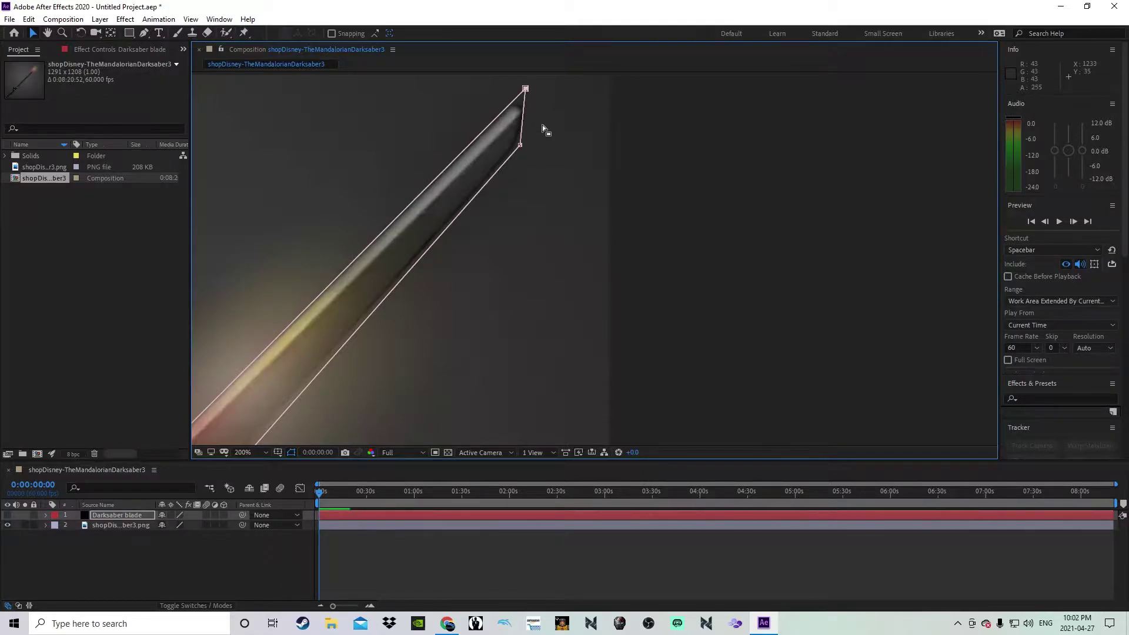
{"action": "scroll", "coordinate": [542, 117], "scroll_direction": "down", "scroll_amount": 1}
{"action": "scroll", "coordinate": [676, 189], "scroll_direction": "down", "scroll_amount": 2}
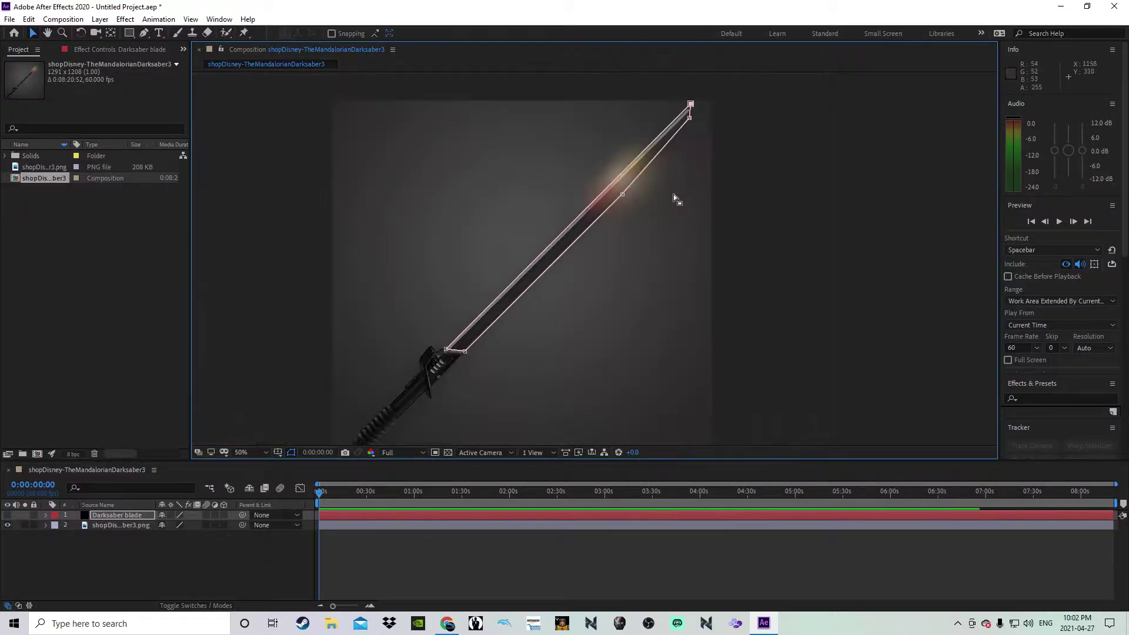
{"action": "left_click", "coordinate": [760, 228]}
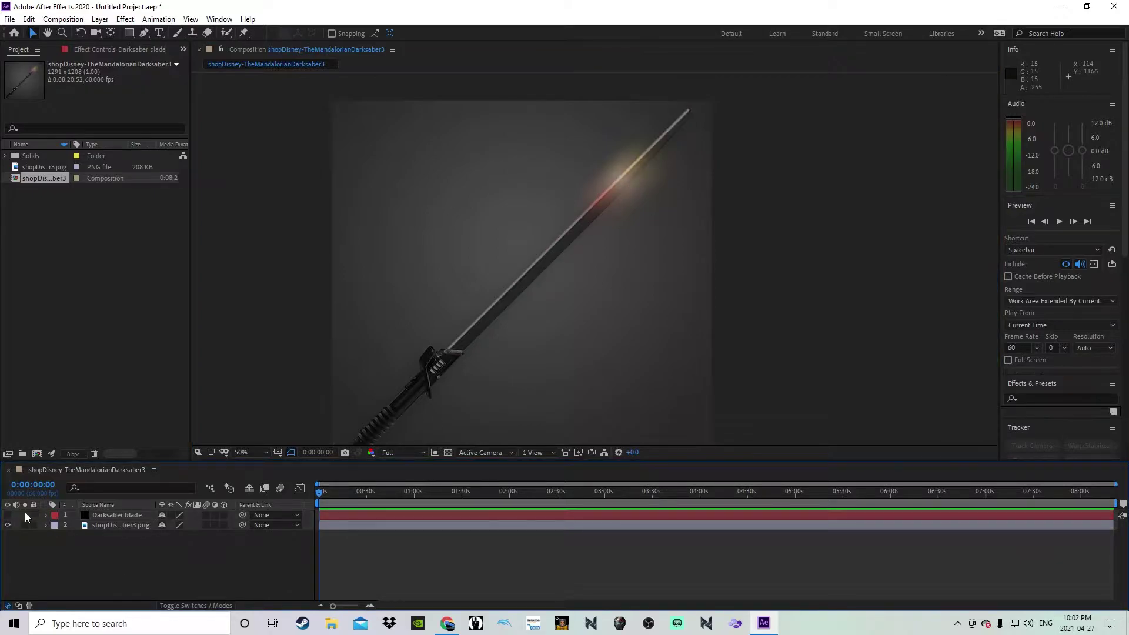
{"action": "left_click", "coordinate": [9, 515]}
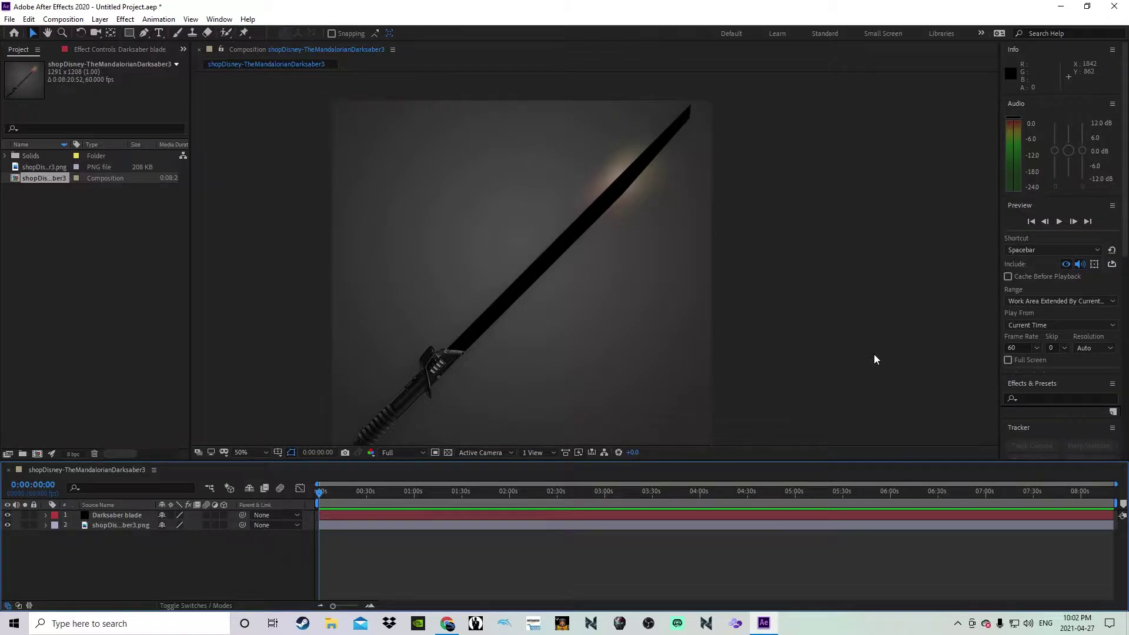
Duplicate the Darksaber blade layer.
{"action": "left_click", "coordinate": [127, 516]}
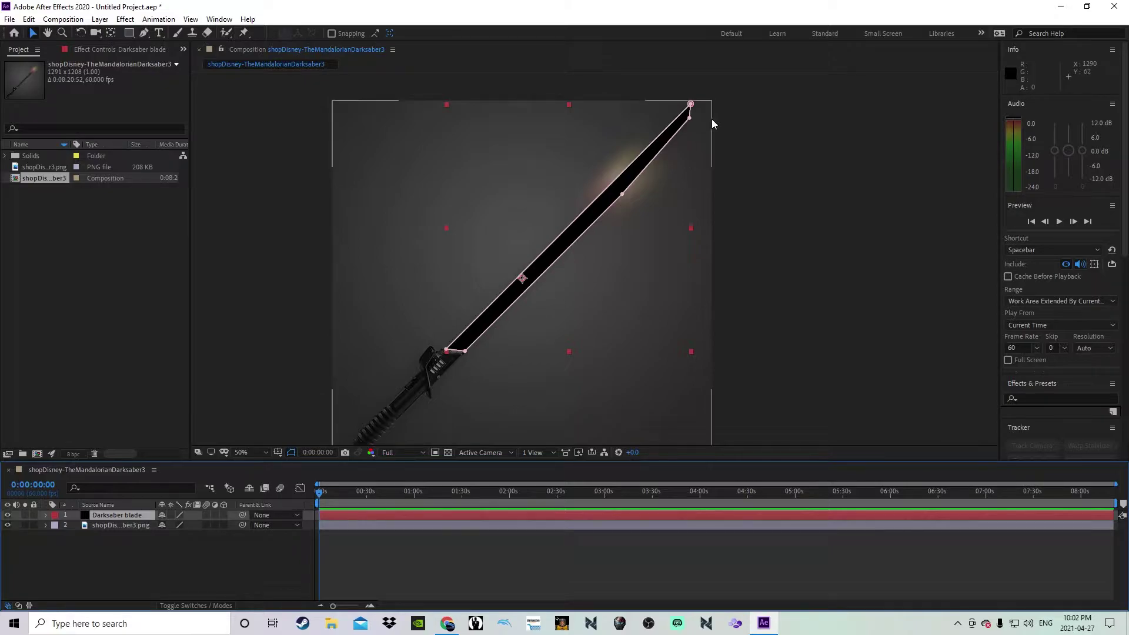
{"action": "key", "text": "ctrl+d"}
{"action": "left_click", "coordinate": [138, 525]}
Change the upper blade copy's solid color to white (FFFFFF), creating a new solid for that layer.
{"action": "left_click", "coordinate": [134, 515]}
{"action": "left_click", "coordinate": [100, 19]}
{"action": "left_click", "coordinate": [107, 44]}
{"action": "left_click", "coordinate": [141, 205]}
{"action": "left_click", "coordinate": [25, 39]}
{"action": "left_click_drag", "start_coordinate": [25, 38], "coordinate": [16, 29]}
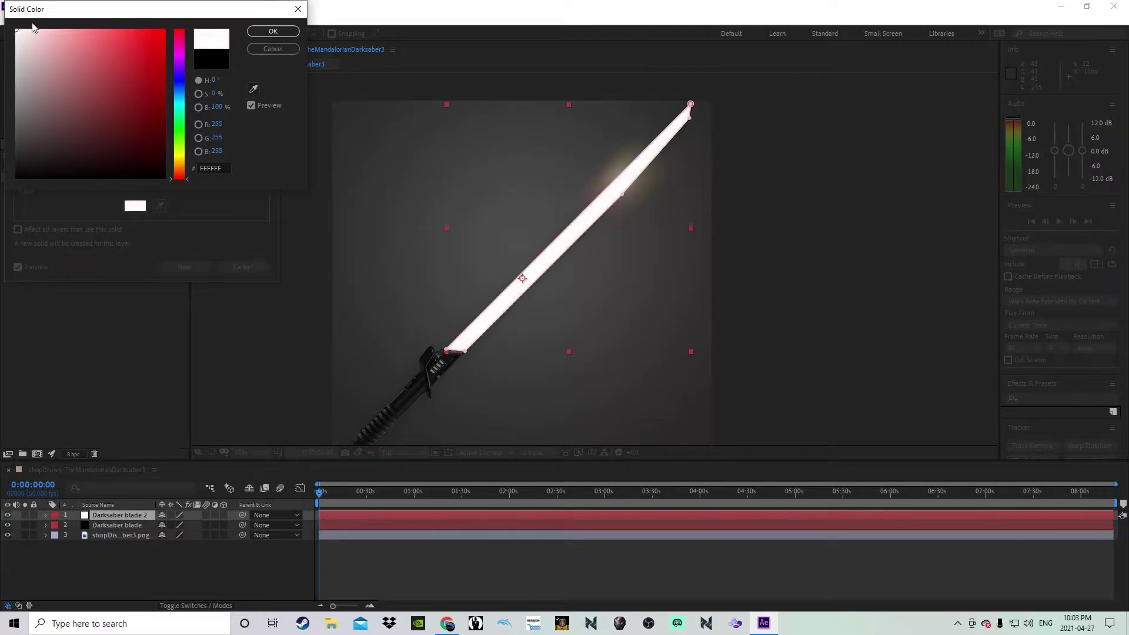
{"action": "left_click", "coordinate": [260, 34]}
{"action": "left_click", "coordinate": [180, 269]}
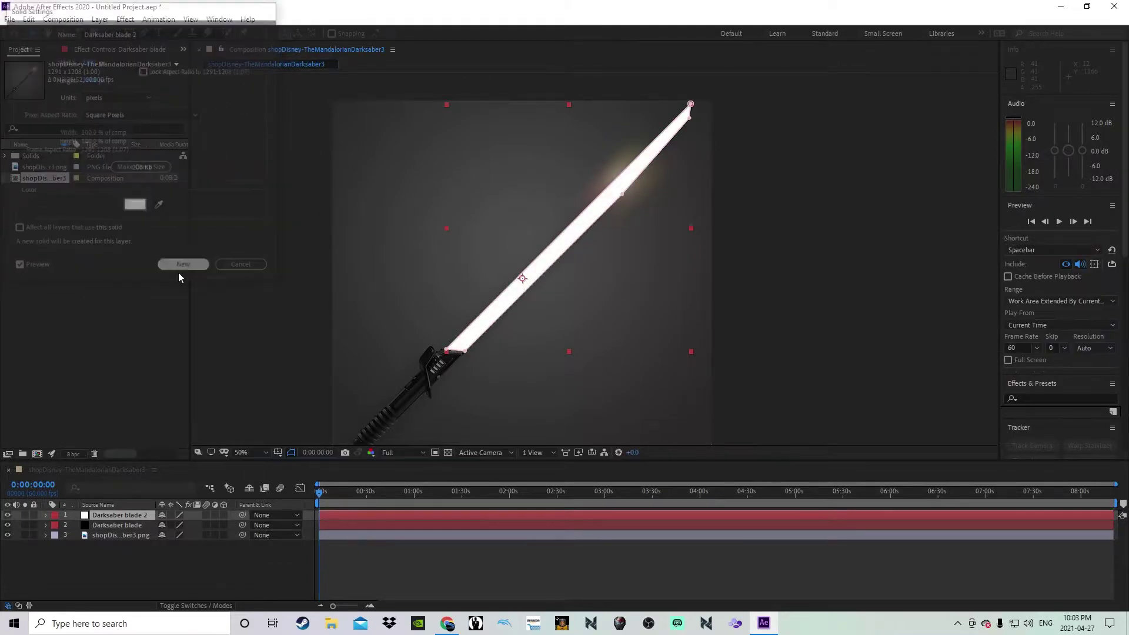
Apply a Stroke effect to the white blade layer with paint style Reveal Original Image and brush size 9.5.
{"action": "left_click", "coordinate": [134, 22]}
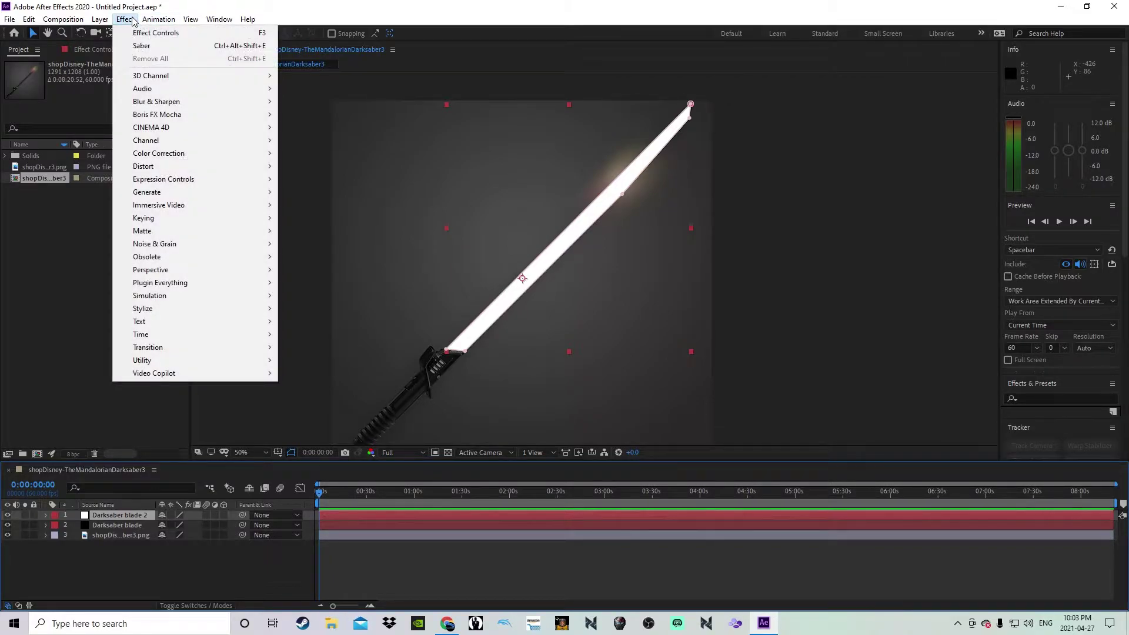
{"action": "mouse_move", "coordinate": [174, 193]}
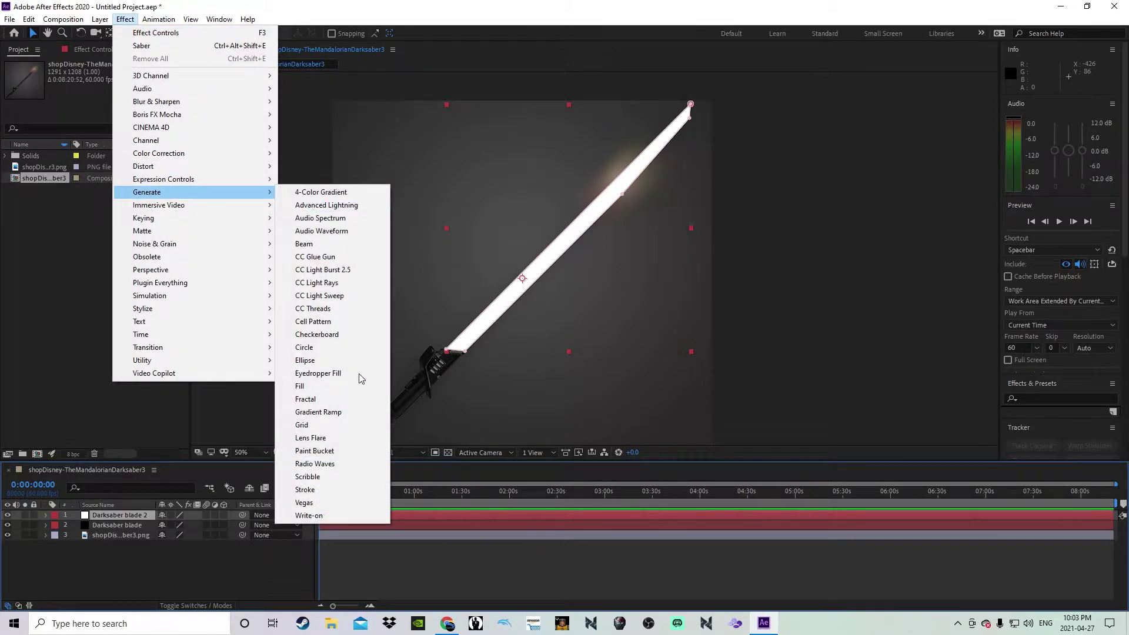
{"action": "left_click", "coordinate": [316, 491]}
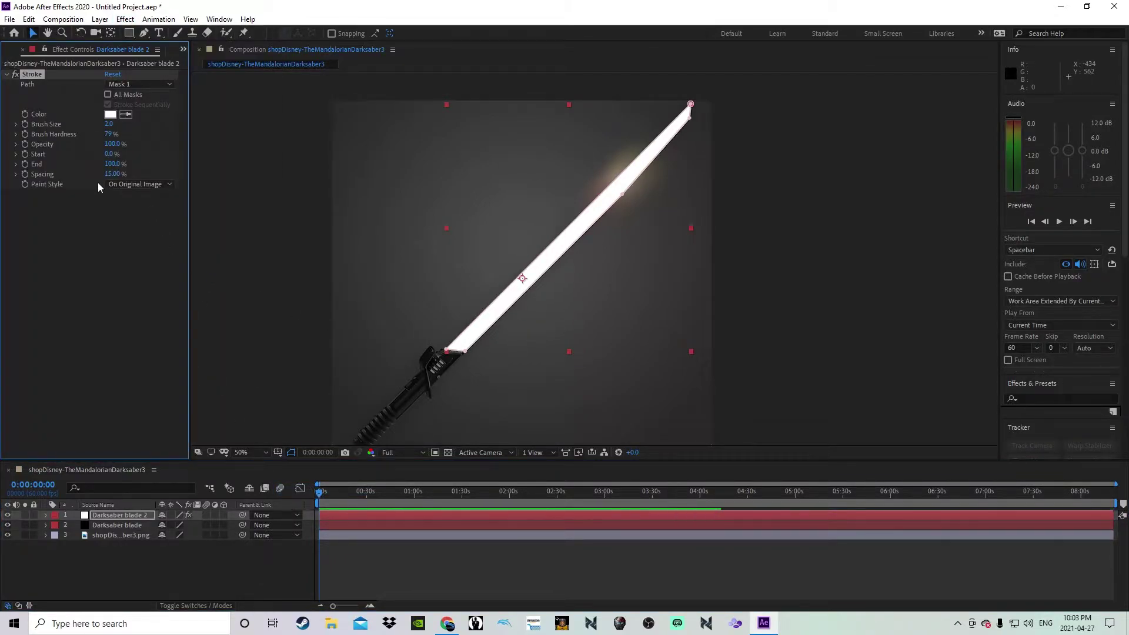
{"action": "left_click", "coordinate": [125, 186]}
{"action": "left_click", "coordinate": [143, 223]}
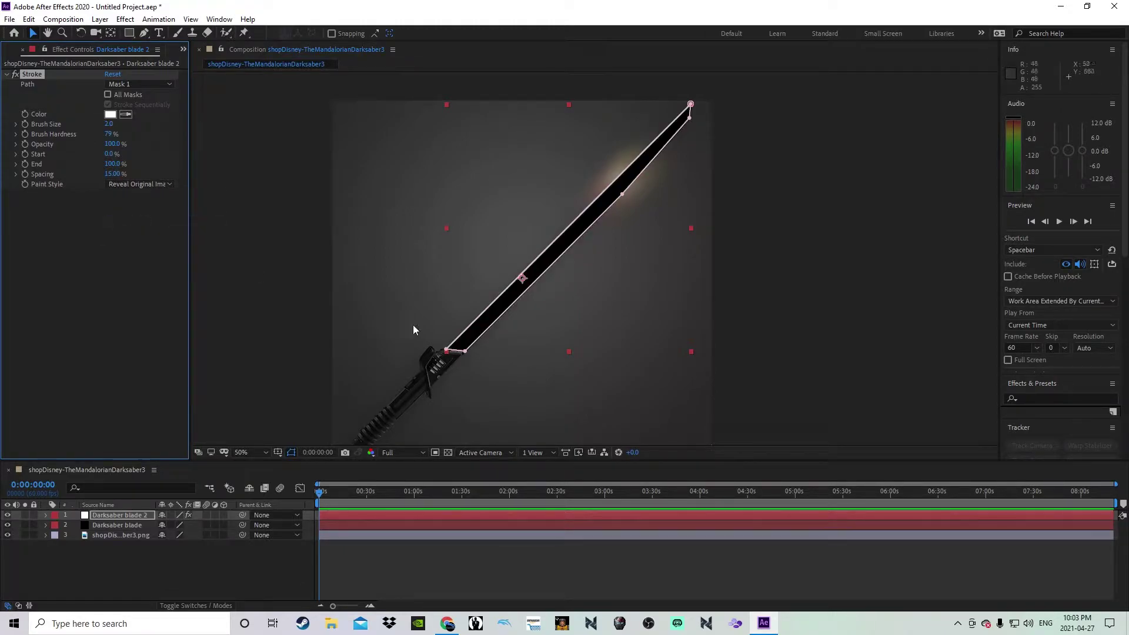
{"action": "key", "text": "/"}
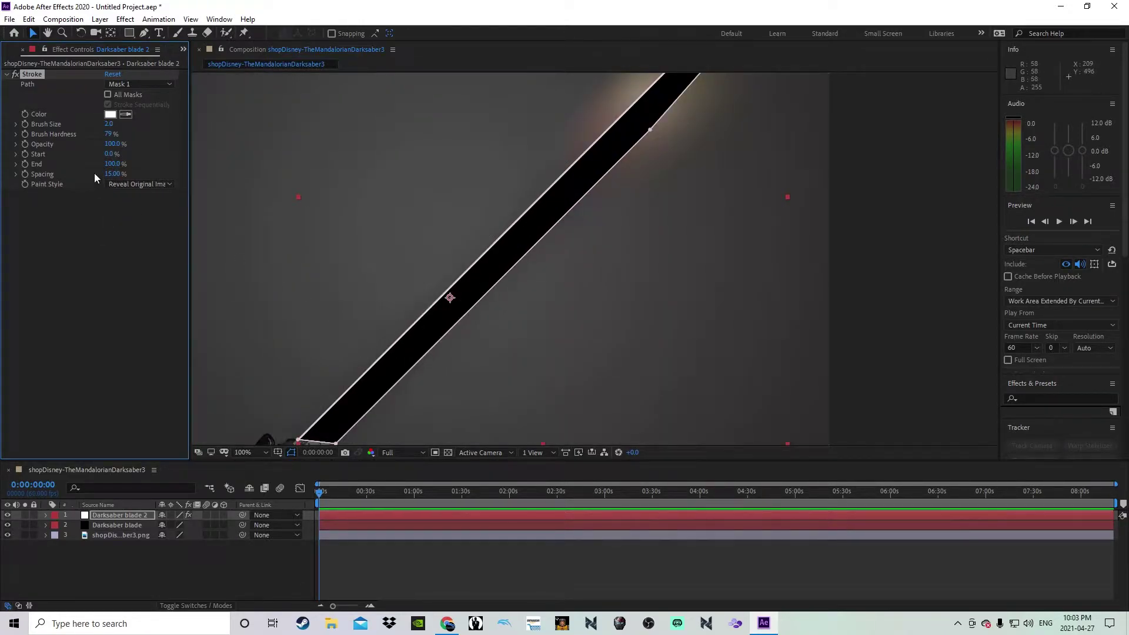
{"action": "mouse_move", "coordinate": [109, 124]}
{"action": "left_mouse_down"}
{"action": "mouse_move", "coordinate": [174, 128]}
{"action": "mouse_move", "coordinate": [158, 128]}
{"action": "left_mouse_up"}
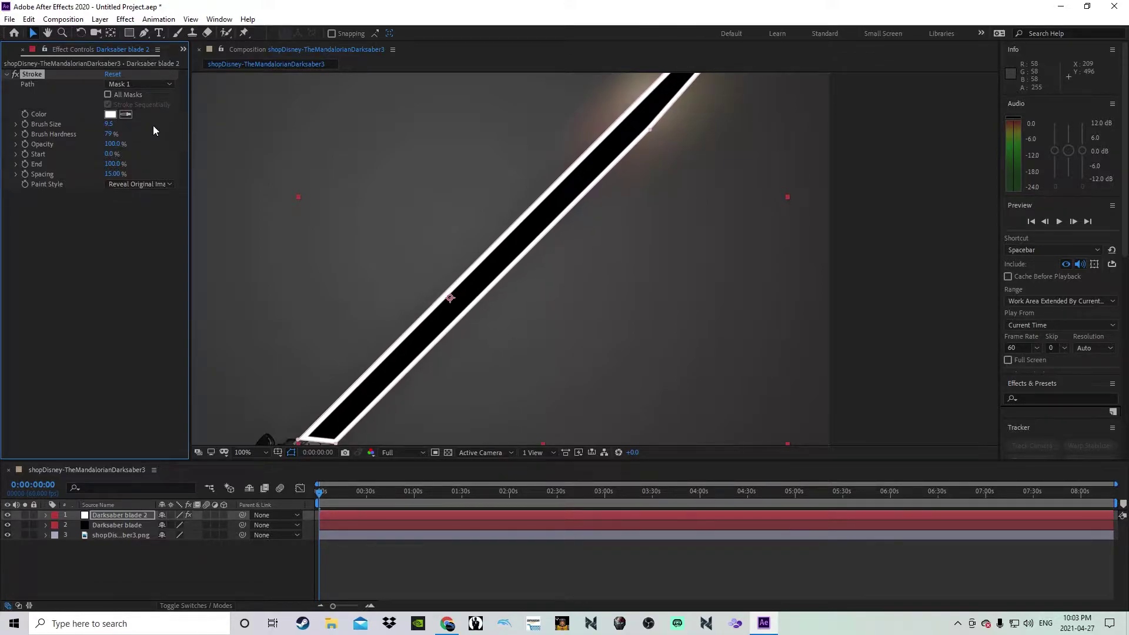
Set the Stroke effect's Brush Hardness to 10% on the white blade layer.
{"action": "key", "text": "comma"}
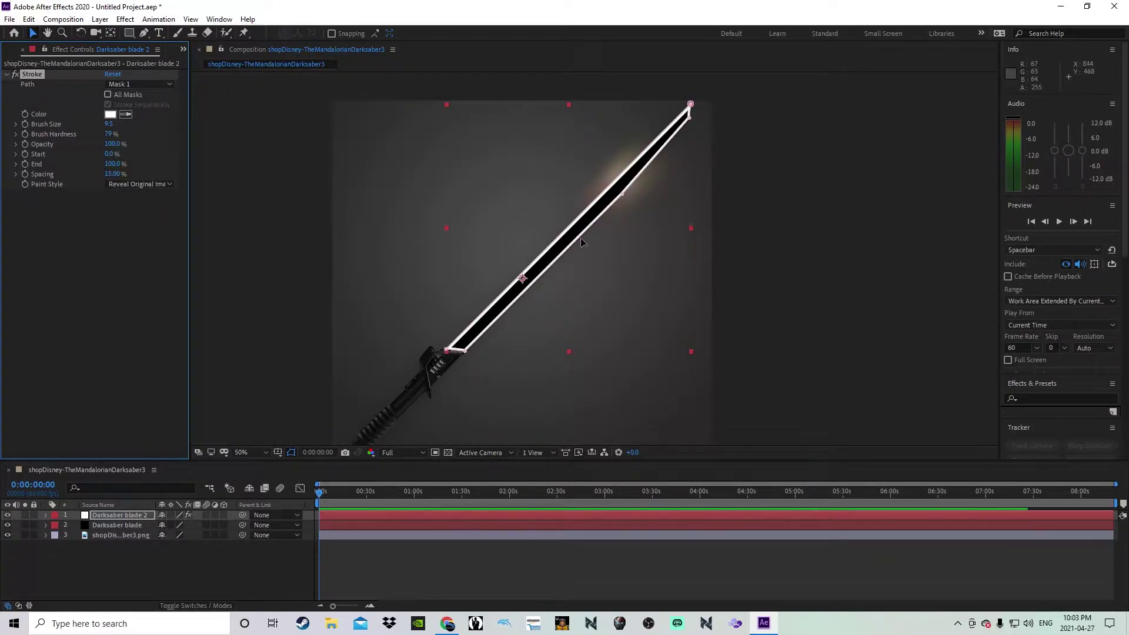
{"action": "key", "text": "period"}
{"action": "key", "text": "comma"}
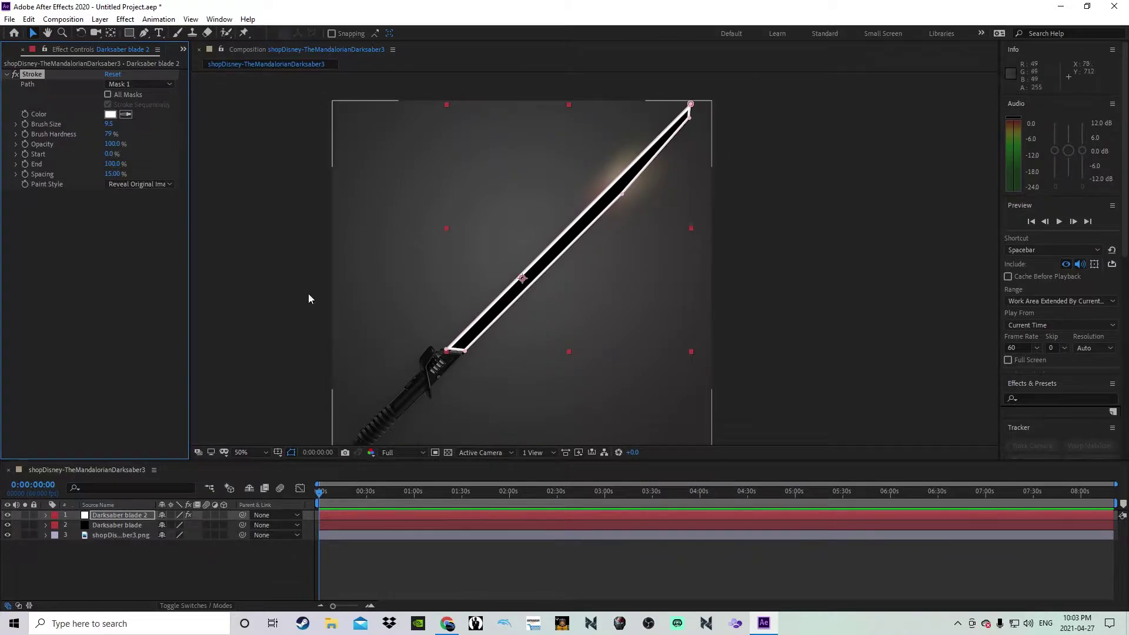
{"action": "left_click_drag", "start_coordinate": [112, 134], "coordinate": [71, 134]}
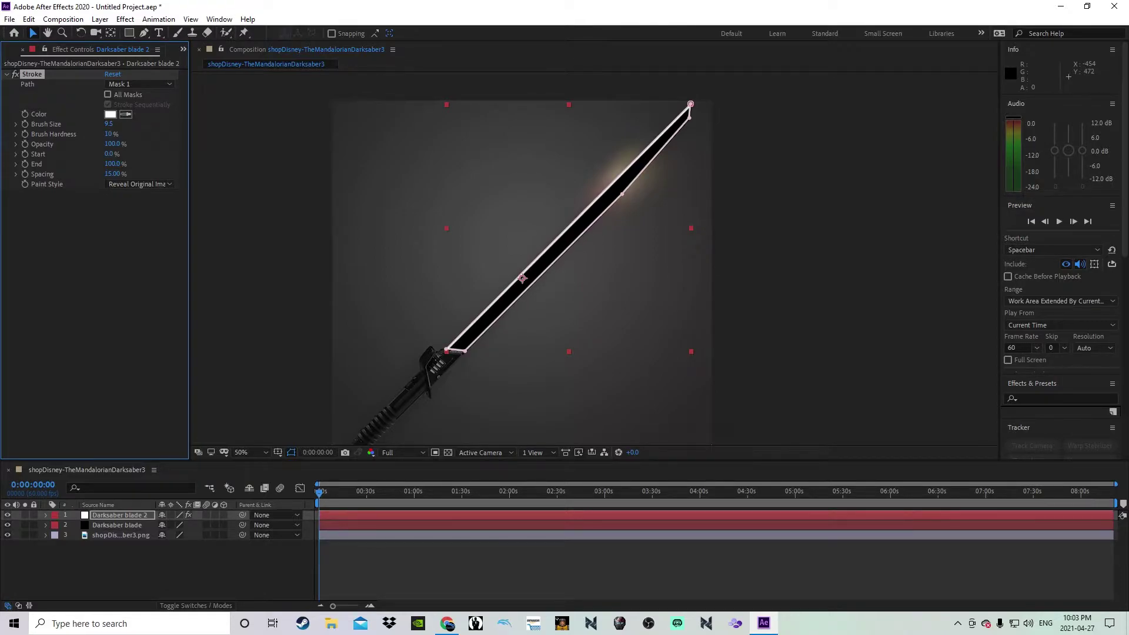
{"action": "scroll", "coordinate": [512, 309], "scroll_direction": "up", "scroll_amount": 2}
{"action": "scroll", "coordinate": [512, 309], "scroll_direction": "down", "scroll_amount": 2}
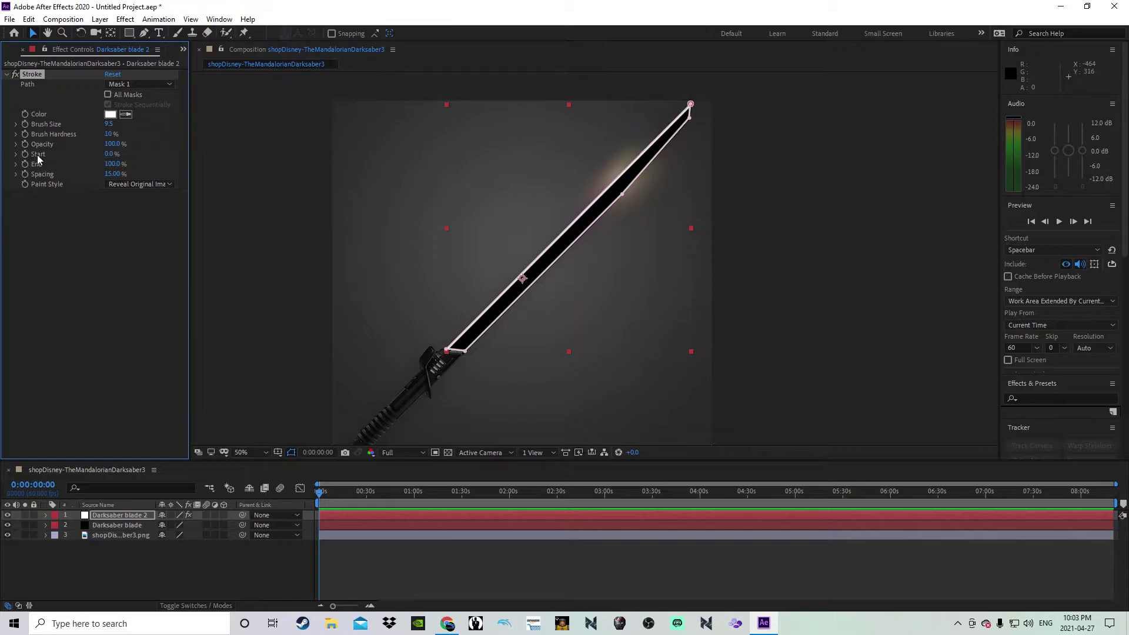
Set the stroke's Start to 51% so the white outline covers only the blade's lower edge.
{"action": "left_click", "coordinate": [110, 153]}
{"action": "type", "text": "10"}
{"action": "key", "text": "Return"}
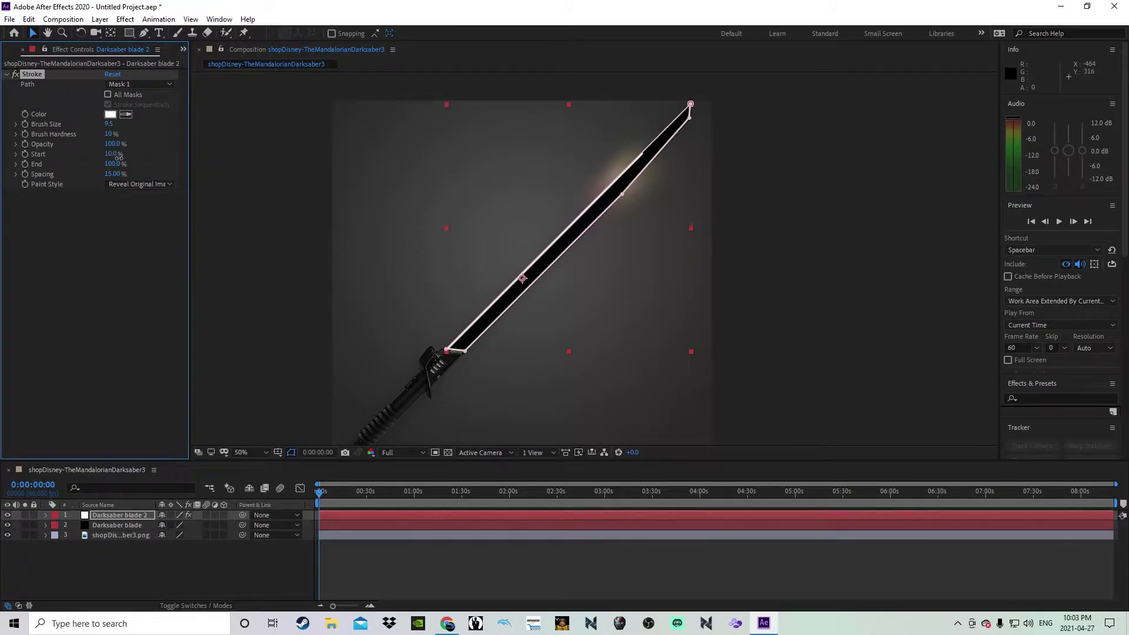
{"action": "left_click_drag", "start_coordinate": [124, 158], "coordinate": [141, 158]}
{"action": "scroll", "coordinate": [410, 285], "scroll_direction": "up", "scroll_amount": 4}
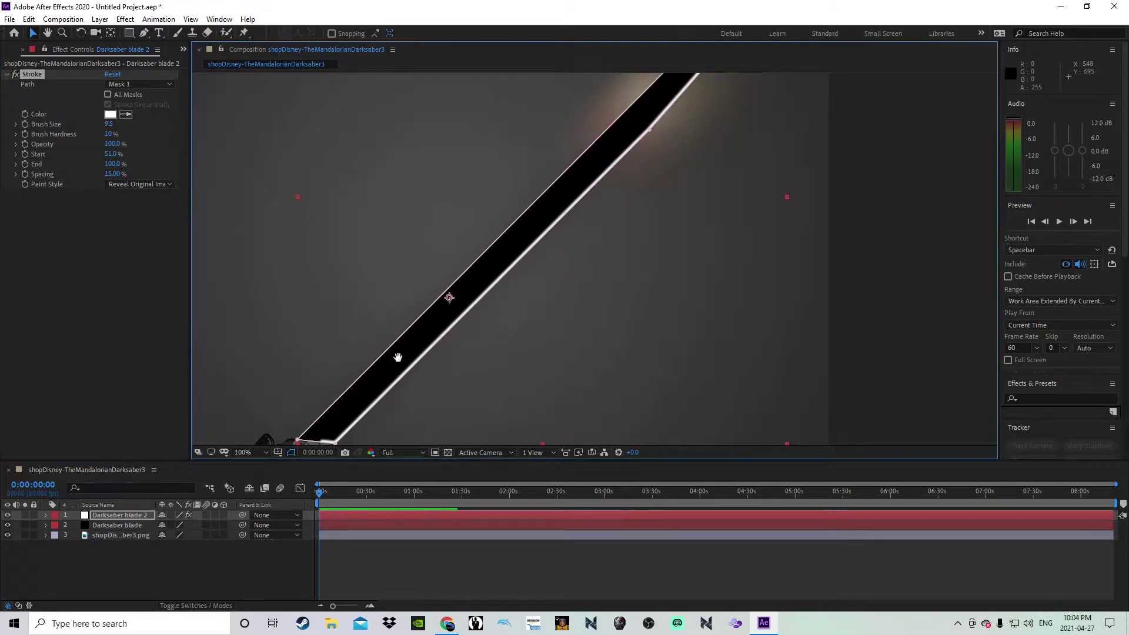
{"action": "left_click_drag", "start_coordinate": [367, 269], "coordinate": [519, 273]}
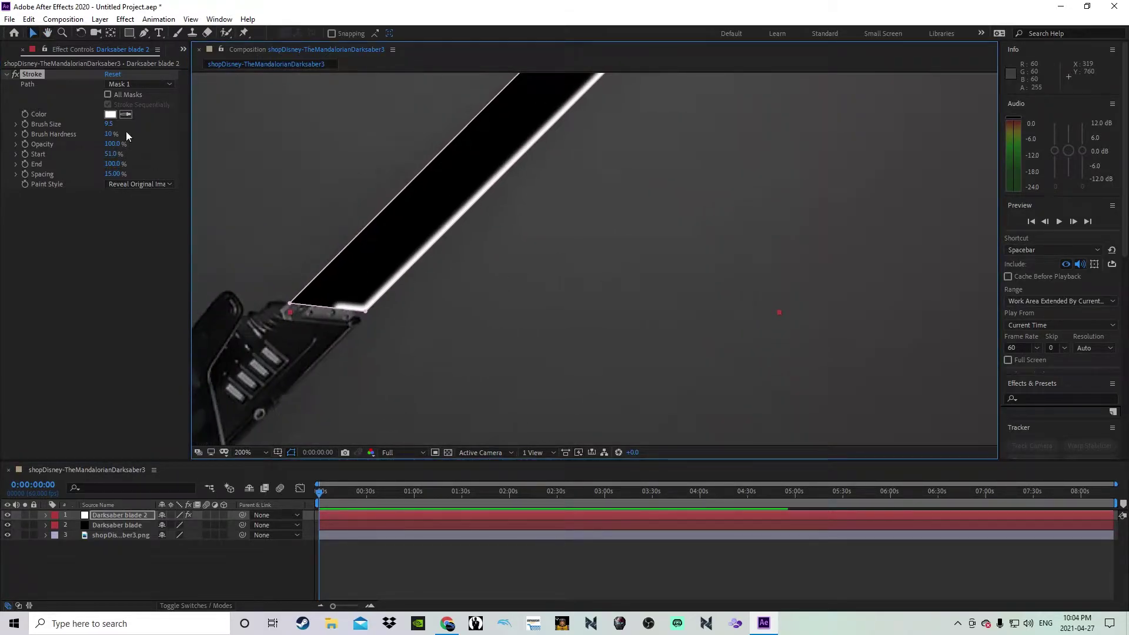
{"action": "left_click_drag", "start_coordinate": [111, 154], "coordinate": [118, 157]}
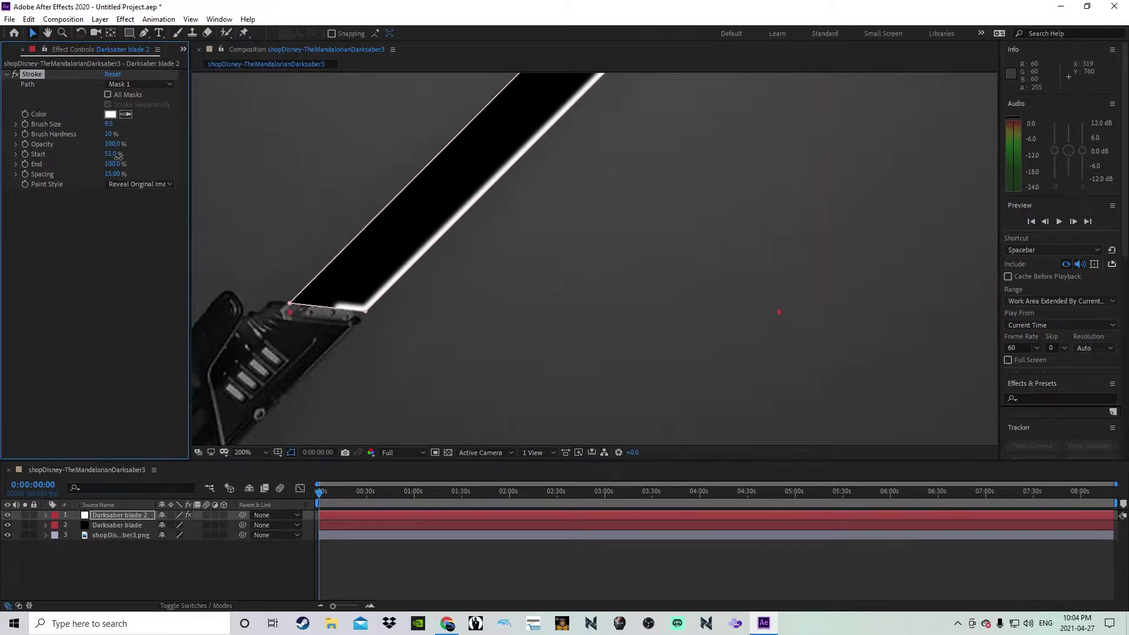
{"action": "left_click_drag", "start_coordinate": [119, 157], "coordinate": [118, 157]}
Widen the blade stroke by setting its Brush Size to 20.
{"action": "scroll", "coordinate": [679, 269], "scroll_direction": "down", "scroll_amount": 4}
{"action": "left_click_drag", "start_coordinate": [798, 158], "coordinate": [729, 241]}
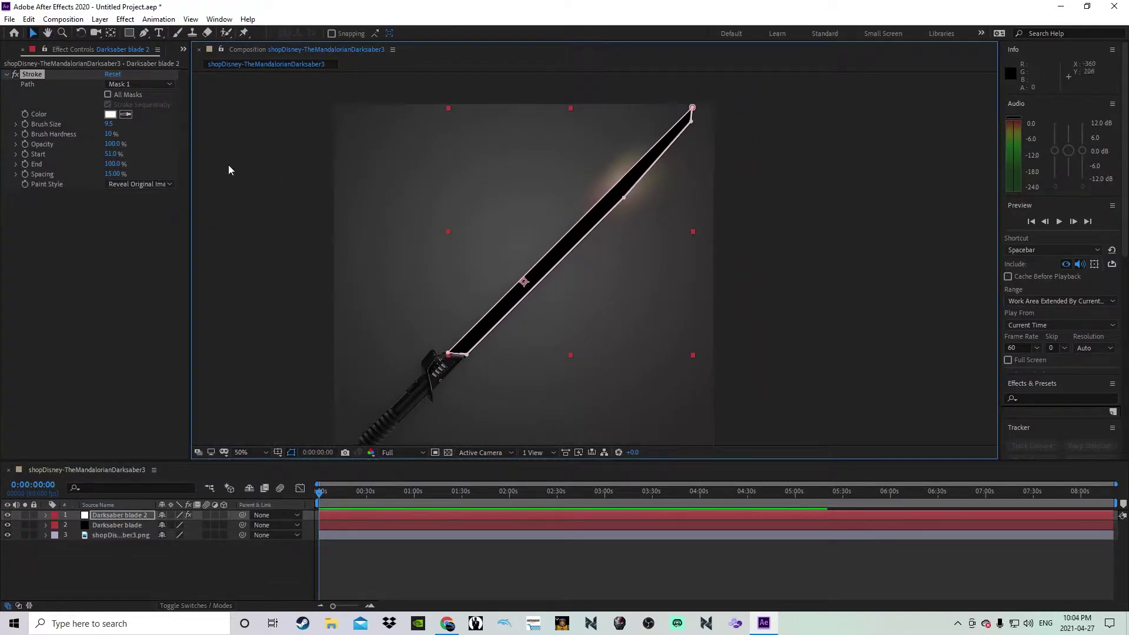
{"action": "left_click_drag", "start_coordinate": [115, 124], "coordinate": [174, 132]}
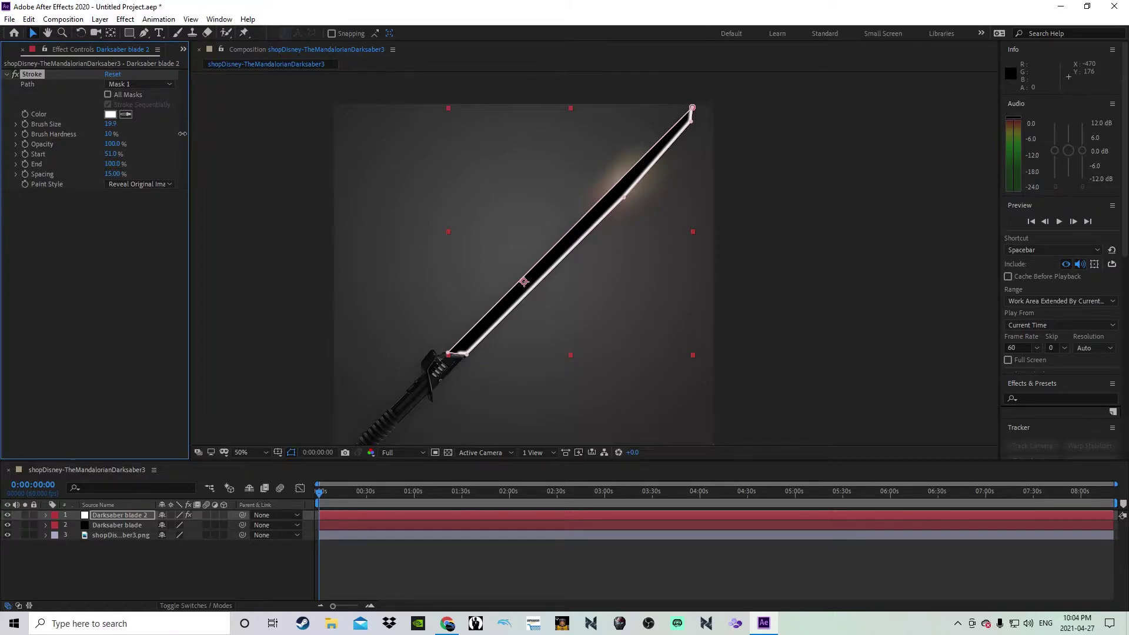
{"action": "left_click", "coordinate": [117, 306]}
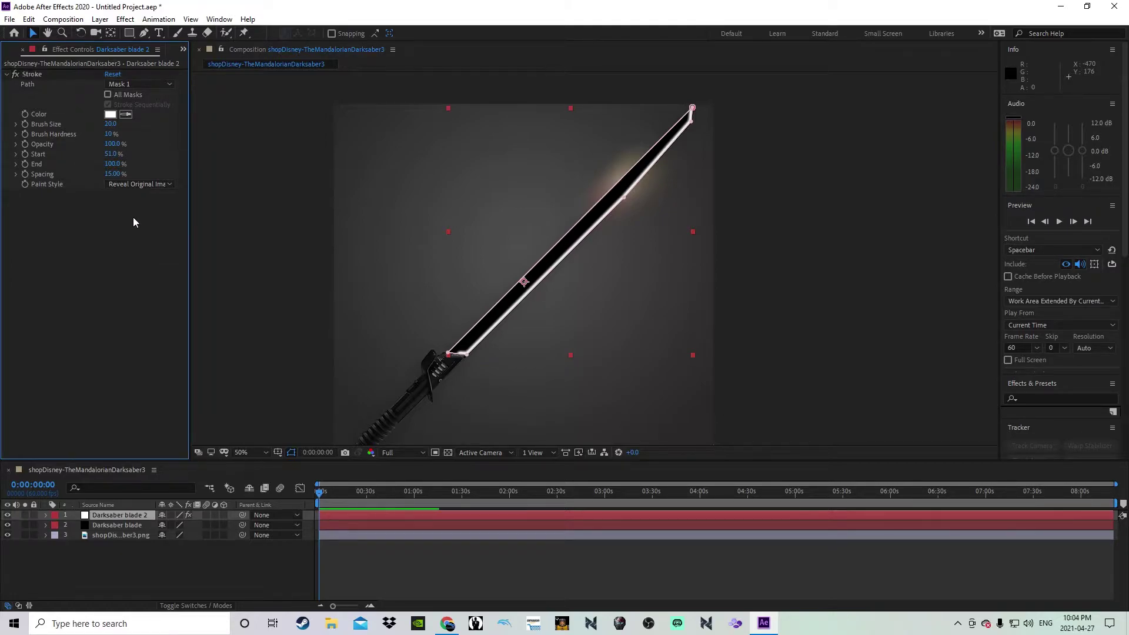
Add a Fractal Noise effect to the white blade layer and set its Fractal Type to Subscale.
{"action": "left_click", "coordinate": [131, 20]}
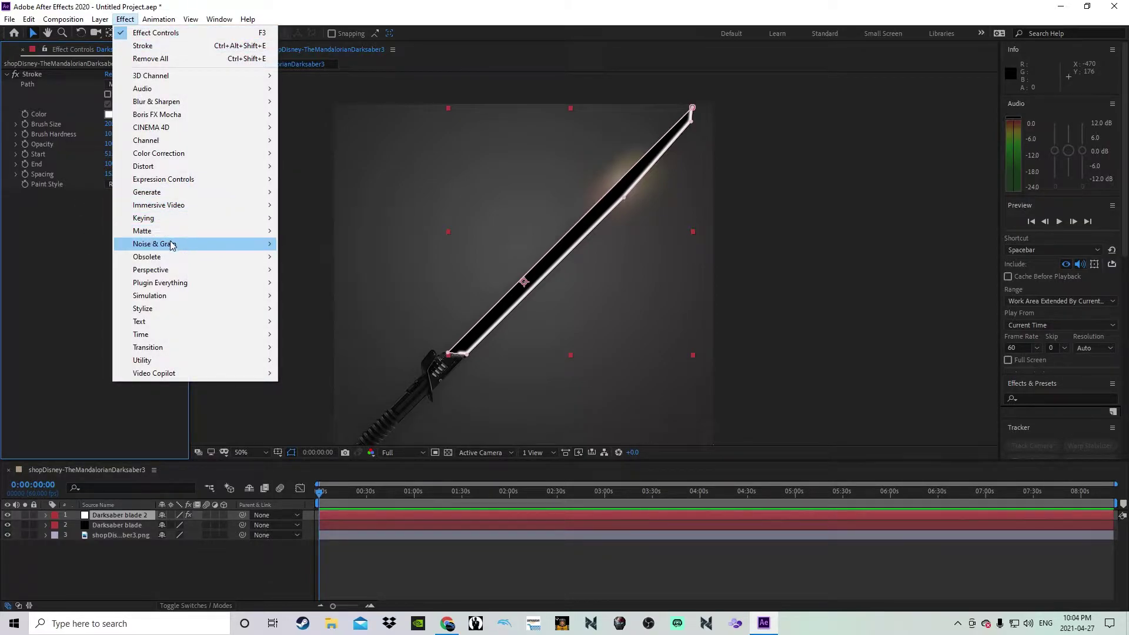
{"action": "mouse_move", "coordinate": [171, 245]}
{"action": "left_click", "coordinate": [315, 269]}
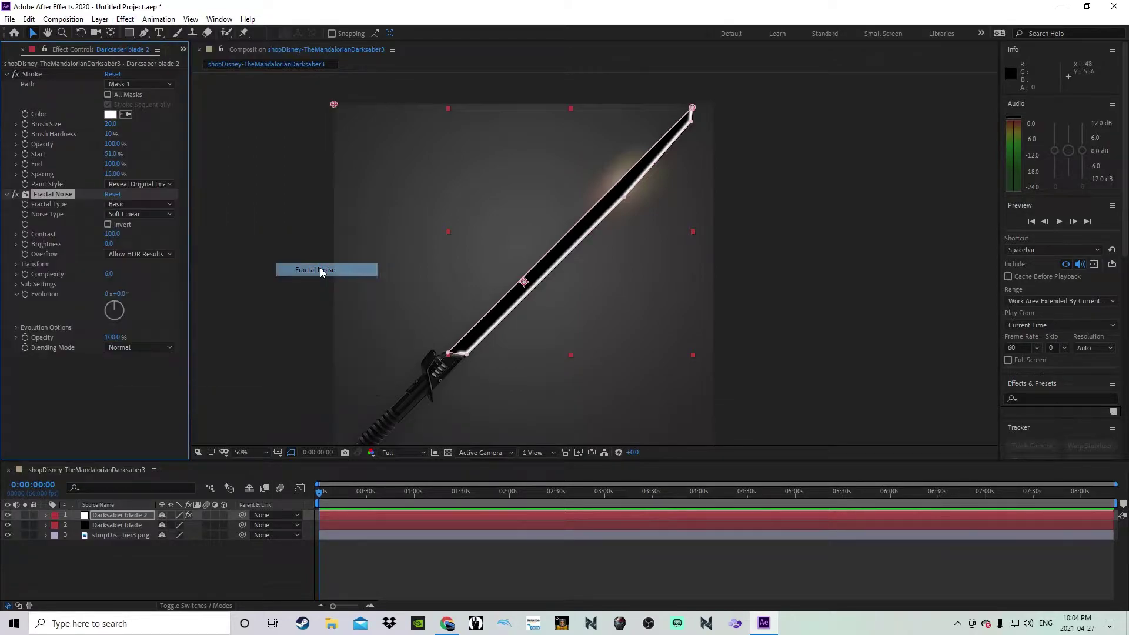
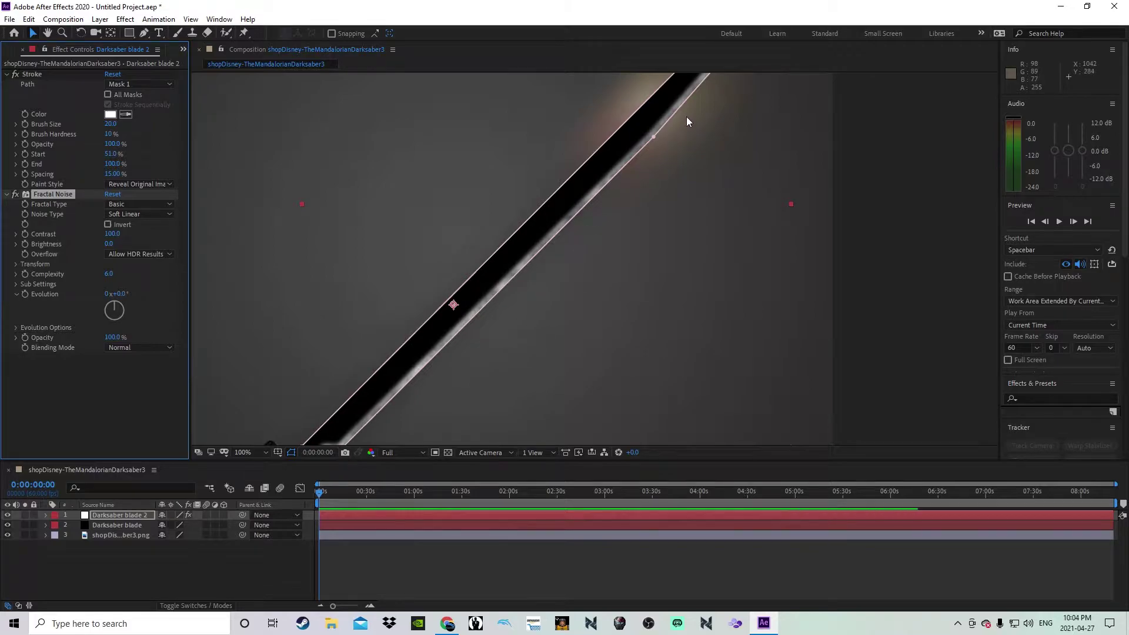
{"action": "left_click", "coordinate": [134, 203]}
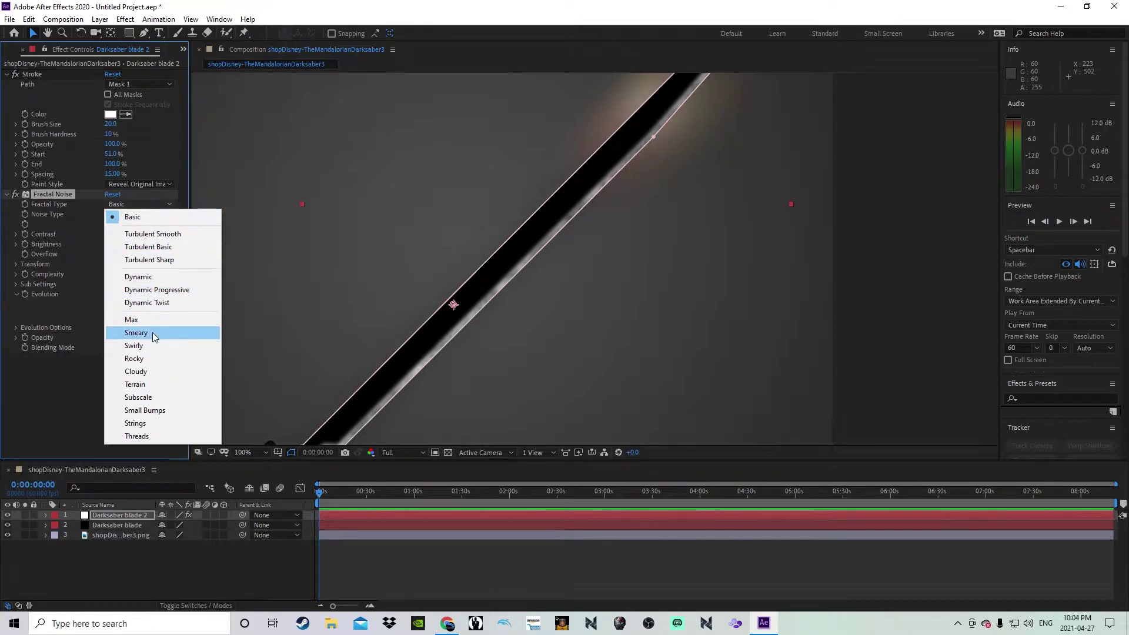
{"action": "left_click", "coordinate": [149, 398]}
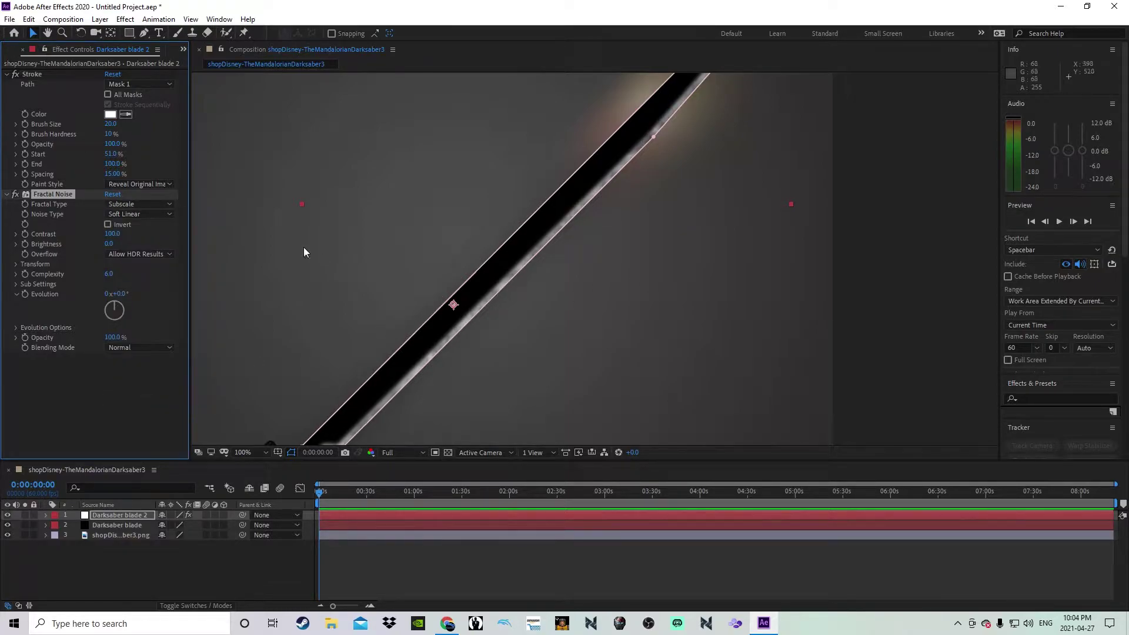
Set the Fractal Noise Contrast to 2000 and Brightness to -1000, and invert the noise.
{"action": "left_click", "coordinate": [113, 234]}
{"action": "type", "text": "2"}
{"action": "key", "text": "Return"}
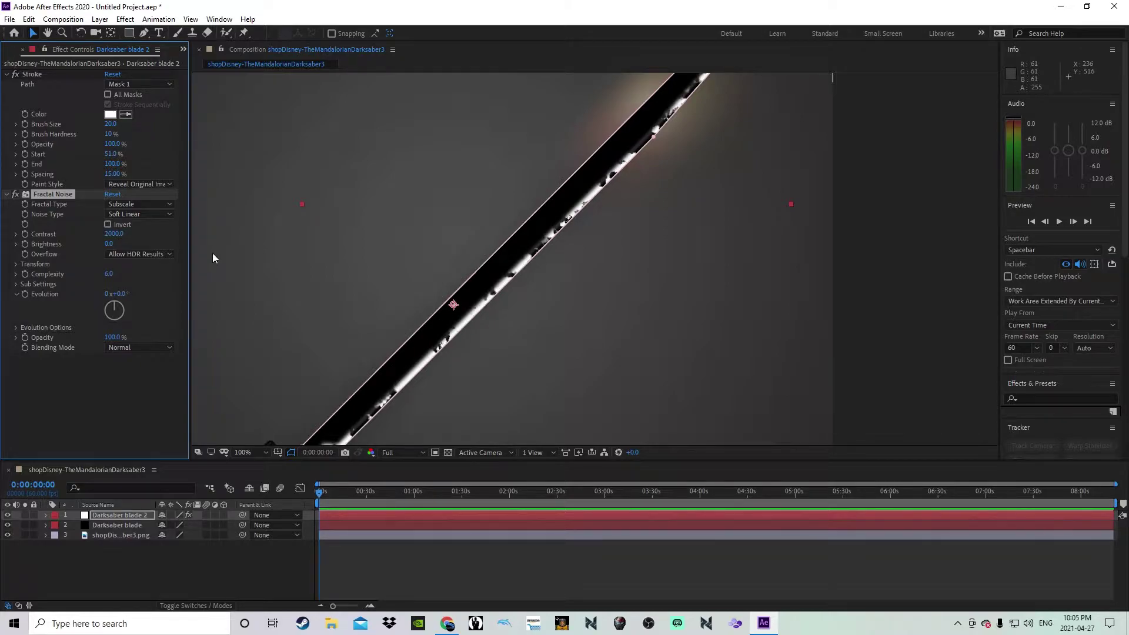
{"action": "left_click", "coordinate": [110, 244]}
{"action": "key", "text": "Return"}
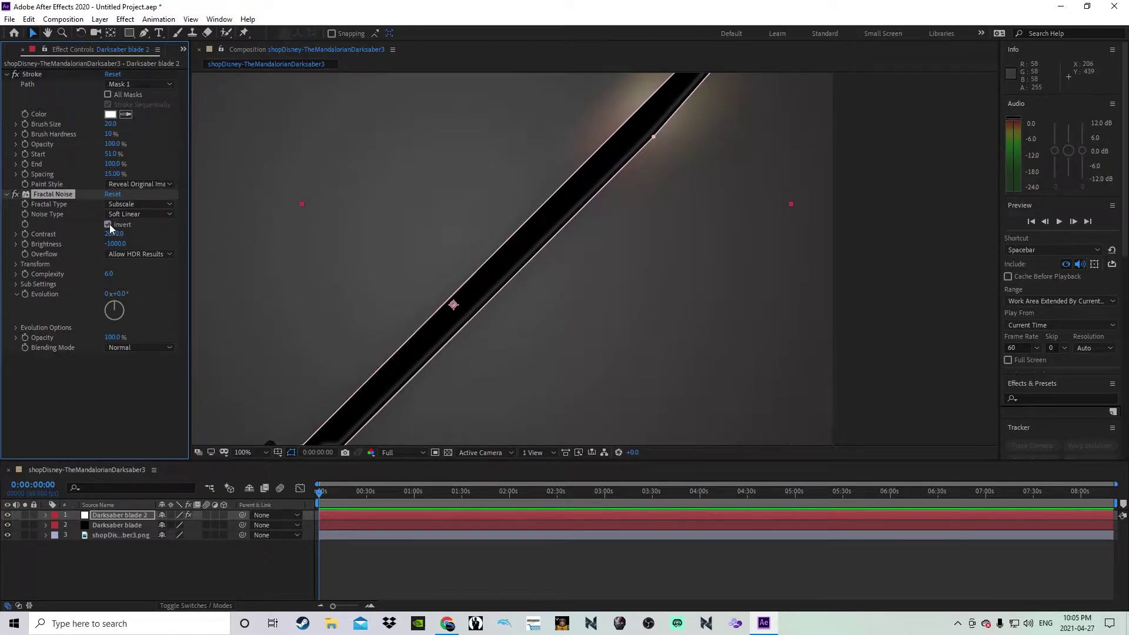
Keep the Noise Type at Soft Linear and set the Fractal Noise Overflow to Wrap Back.
{"action": "left_click", "coordinate": [140, 215]}
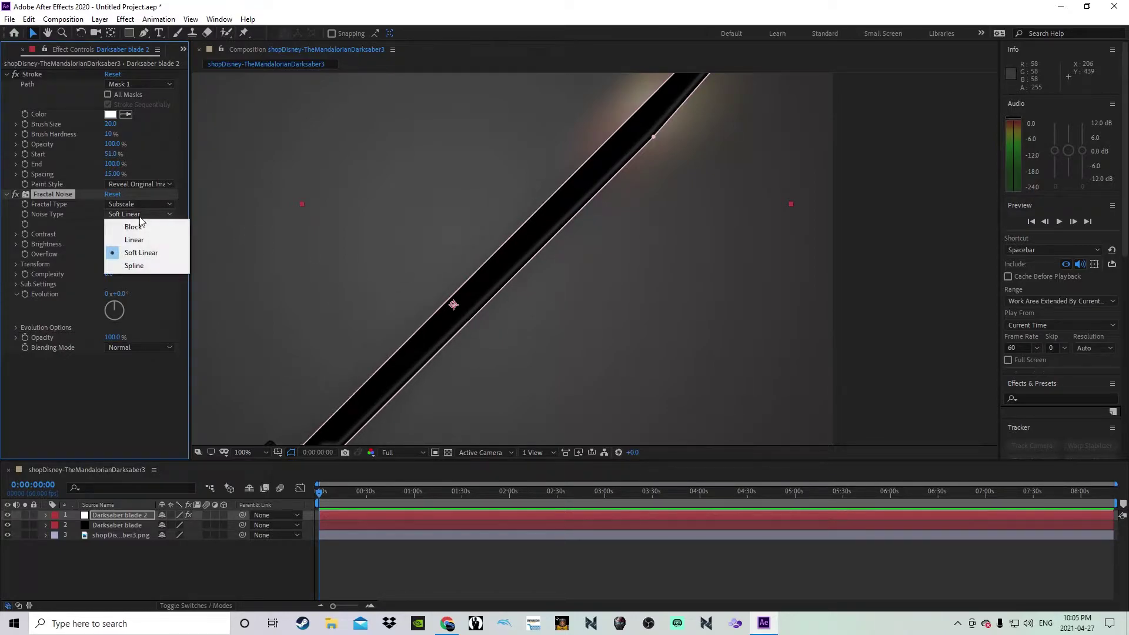
{"action": "left_click", "coordinate": [130, 254]}
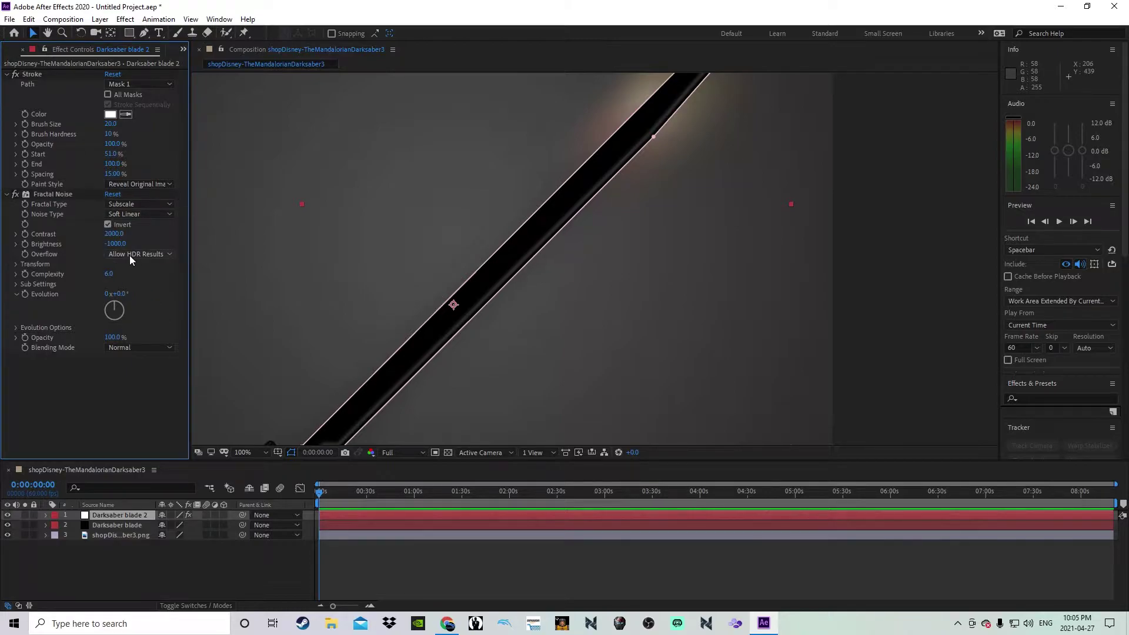
{"action": "left_click", "coordinate": [133, 253]}
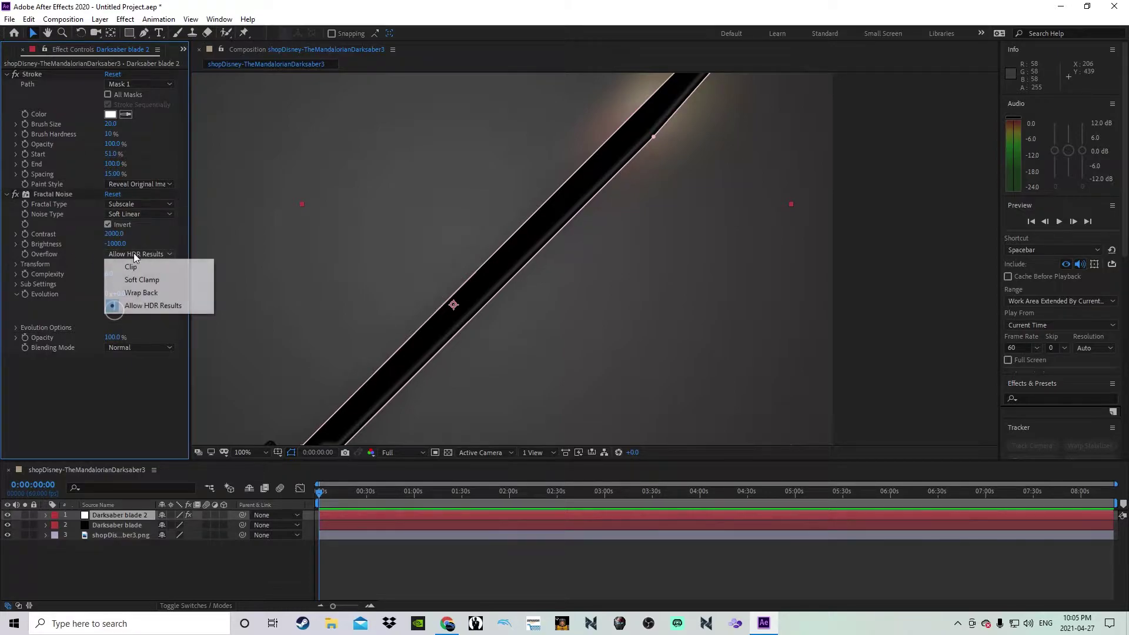
{"action": "left_click", "coordinate": [145, 294]}
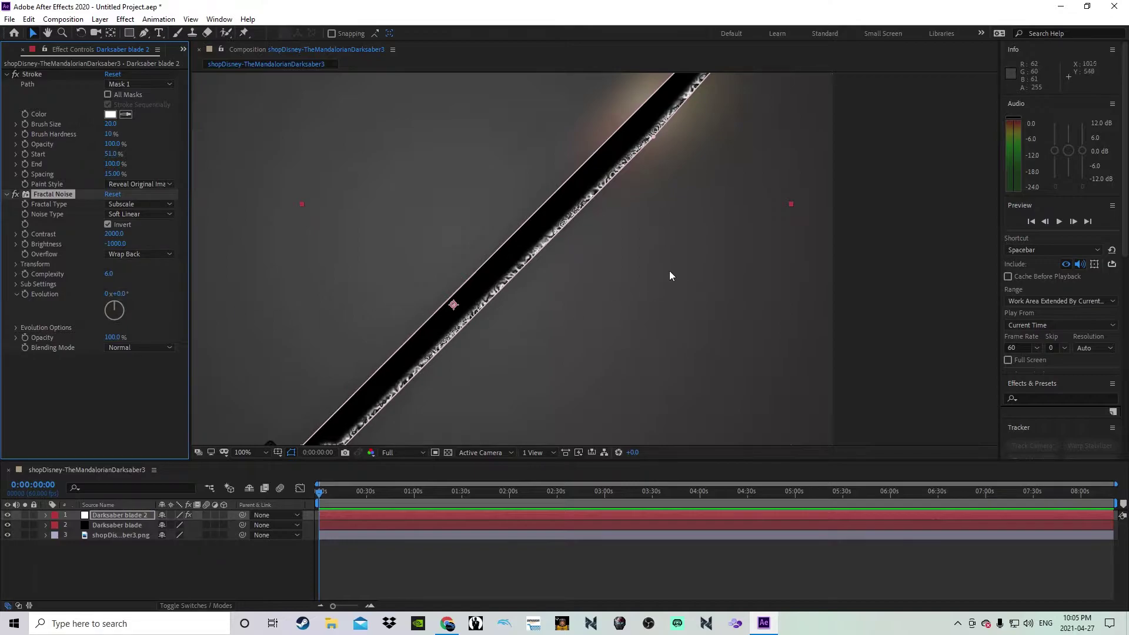
Check the noise along the blade edge up close and set the stroke's Brush Size to 25.
{"action": "scroll", "coordinate": [657, 248], "scroll_direction": "down", "scroll_amount": 1}
{"action": "scroll", "coordinate": [633, 247], "scroll_direction": "up", "scroll_amount": 1}
{"action": "scroll", "coordinate": [622, 240], "scroll_direction": "up", "scroll_amount": 1}
{"action": "scroll", "coordinate": [347, 312], "scroll_direction": "up", "scroll_amount": 2}
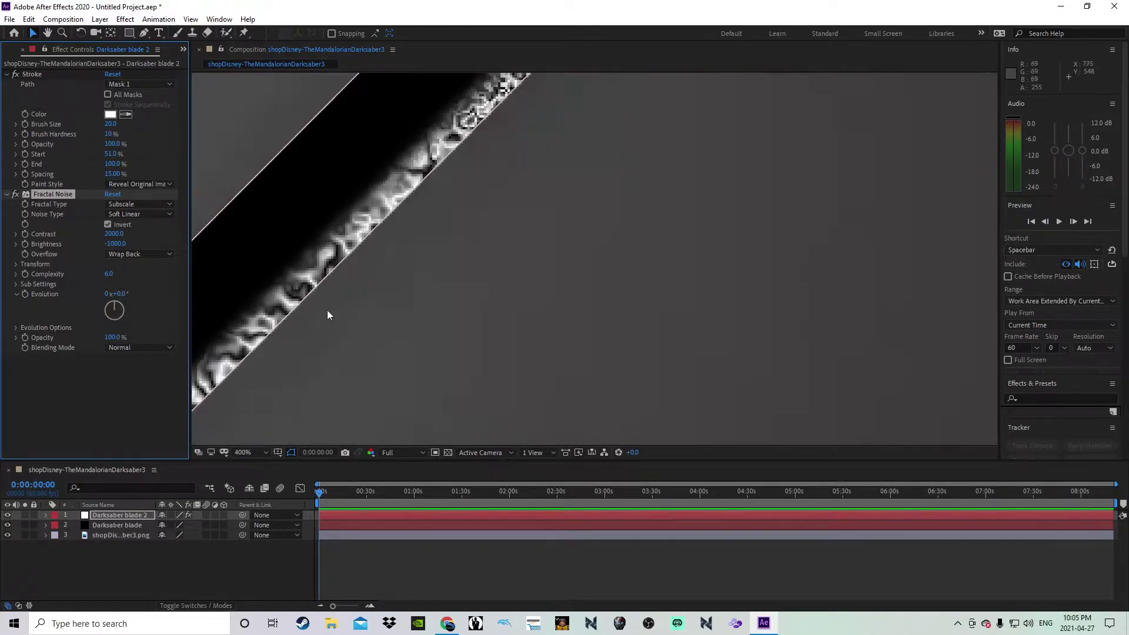
{"action": "scroll", "coordinate": [478, 196], "scroll_direction": "down", "scroll_amount": 2}
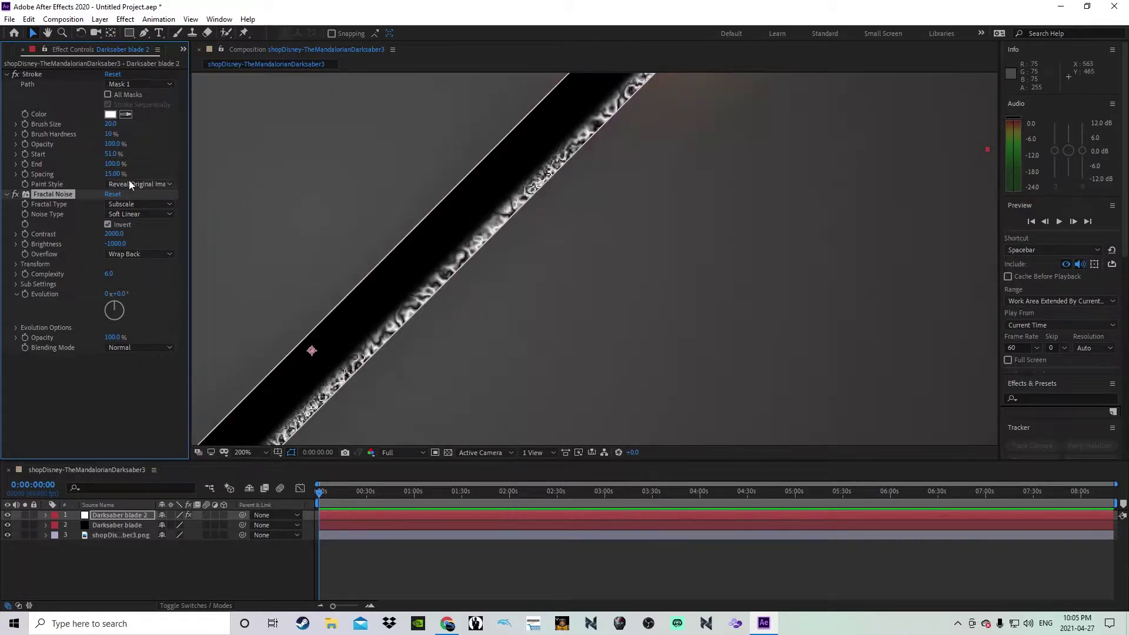
{"action": "left_click", "coordinate": [9, 74]}
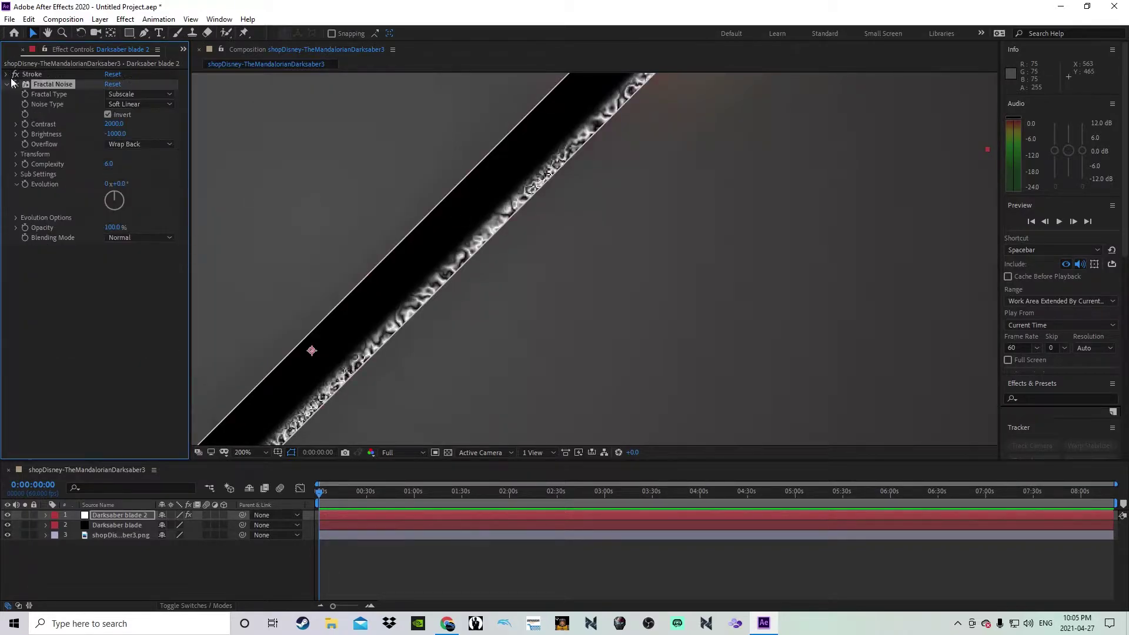
{"action": "scroll", "coordinate": [579, 287], "scroll_direction": "down", "scroll_amount": 1}
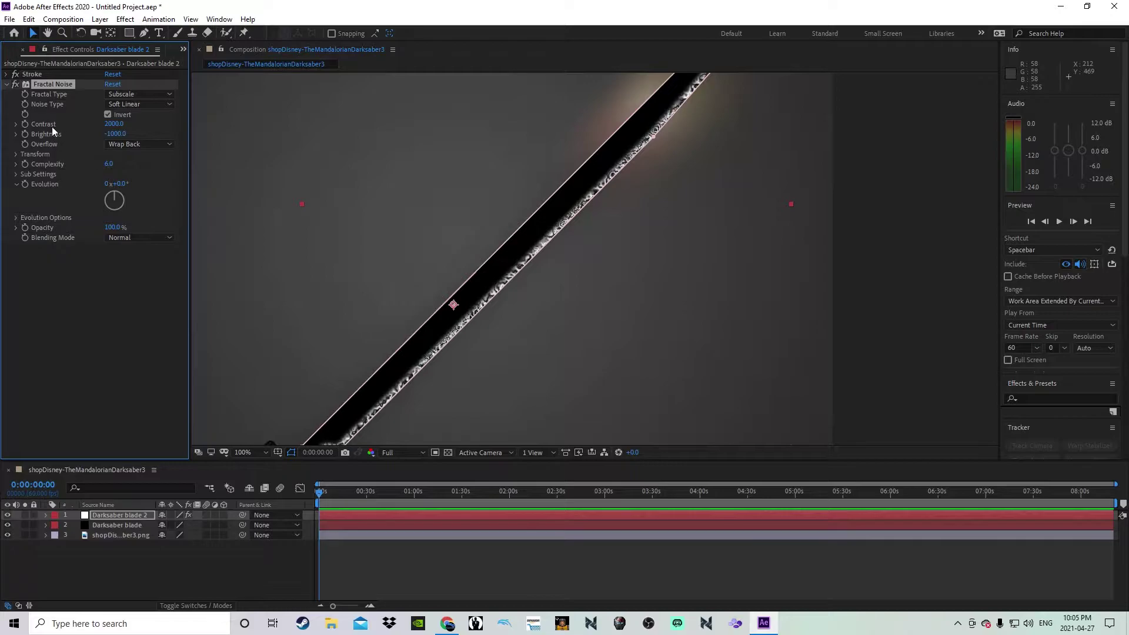
{"action": "left_click", "coordinate": [8, 75]}
{"action": "left_click", "coordinate": [36, 74]}
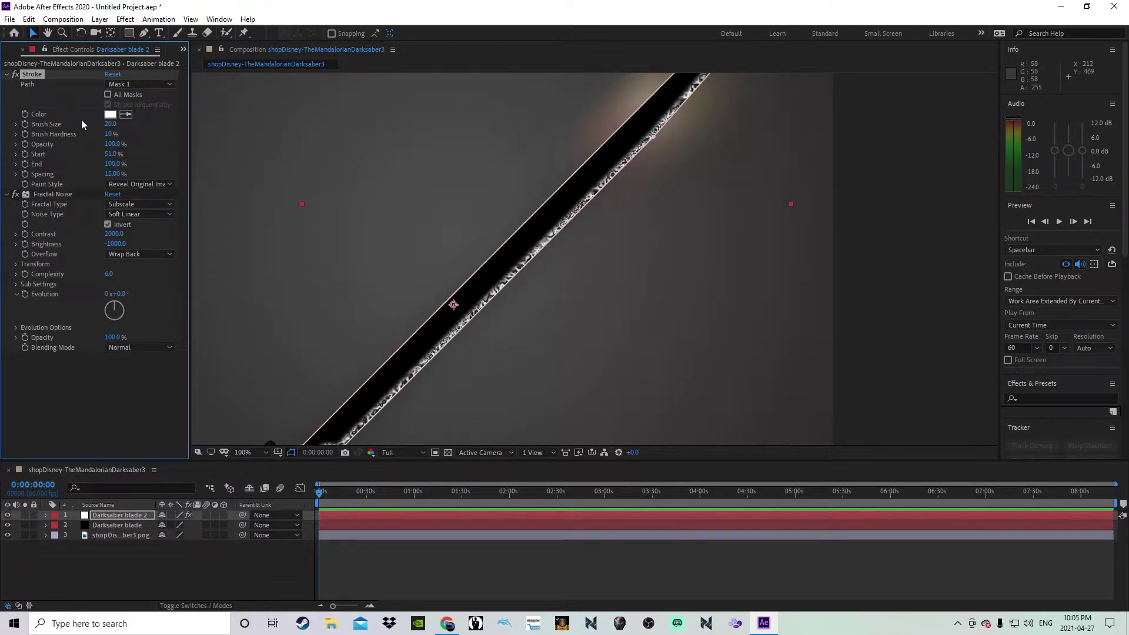
{"action": "mouse_move", "coordinate": [109, 124]}
{"action": "left_mouse_down"}
{"action": "mouse_move", "coordinate": [144, 128]}
{"action": "mouse_move", "coordinate": [110, 129]}
{"action": "left_mouse_up"}
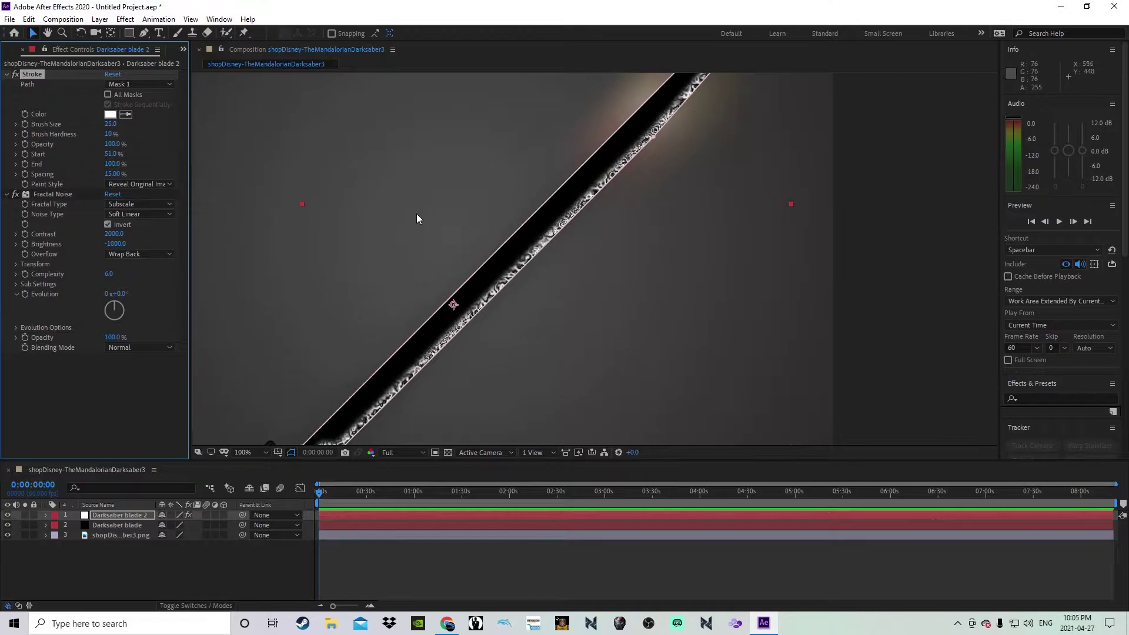
Set the Fractal Noise Complexity to 9 and its Transform Scale to 800.
{"action": "left_click", "coordinate": [50, 195]}
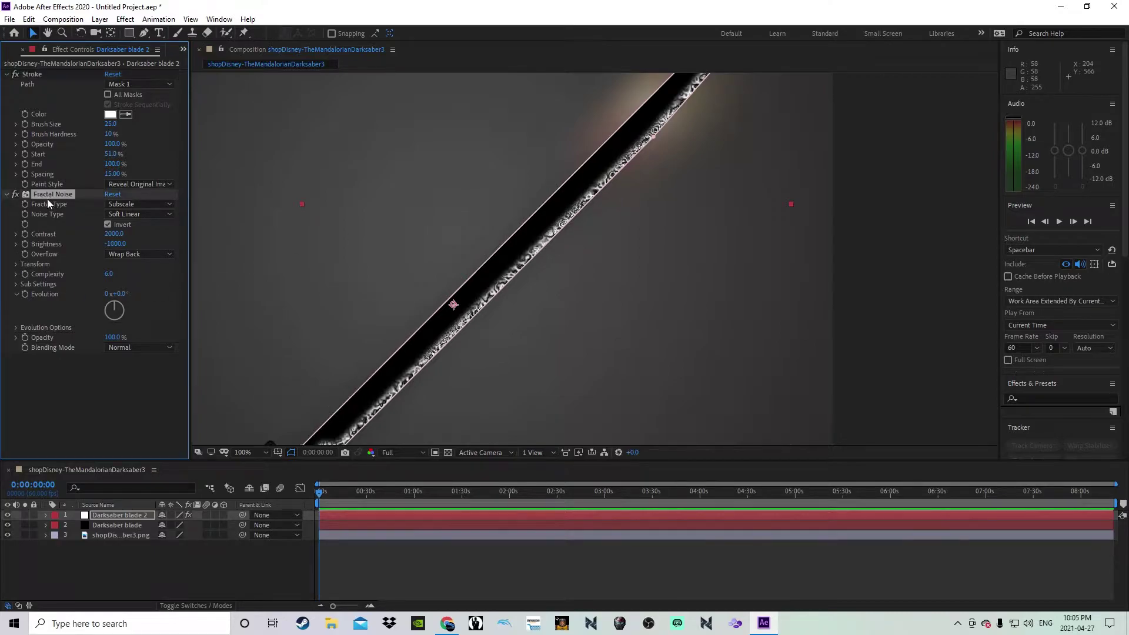
{"action": "left_click", "coordinate": [16, 264]}
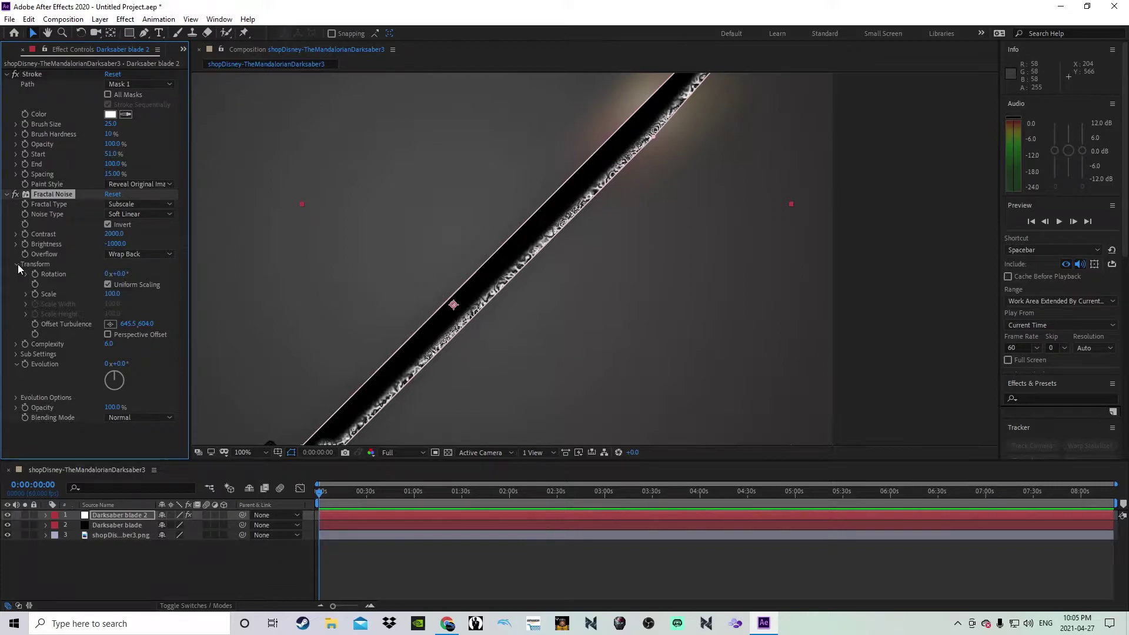
{"action": "left_click_drag", "start_coordinate": [109, 344], "coordinate": [110, 344]}
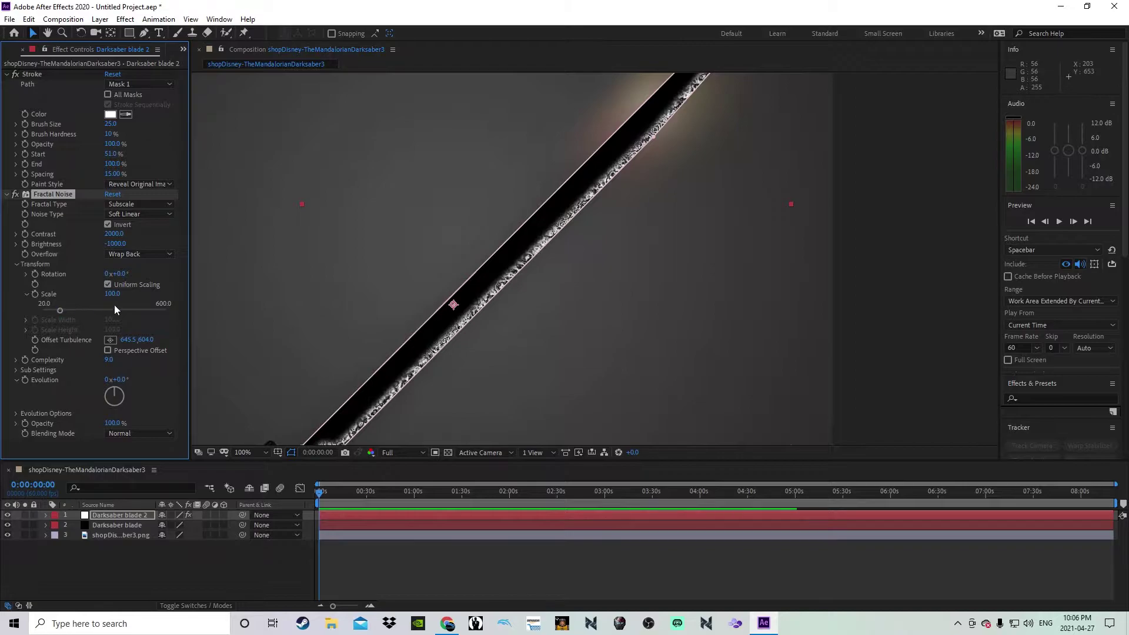
{"action": "left_click_drag", "start_coordinate": [113, 293], "coordinate": [529, 299]}
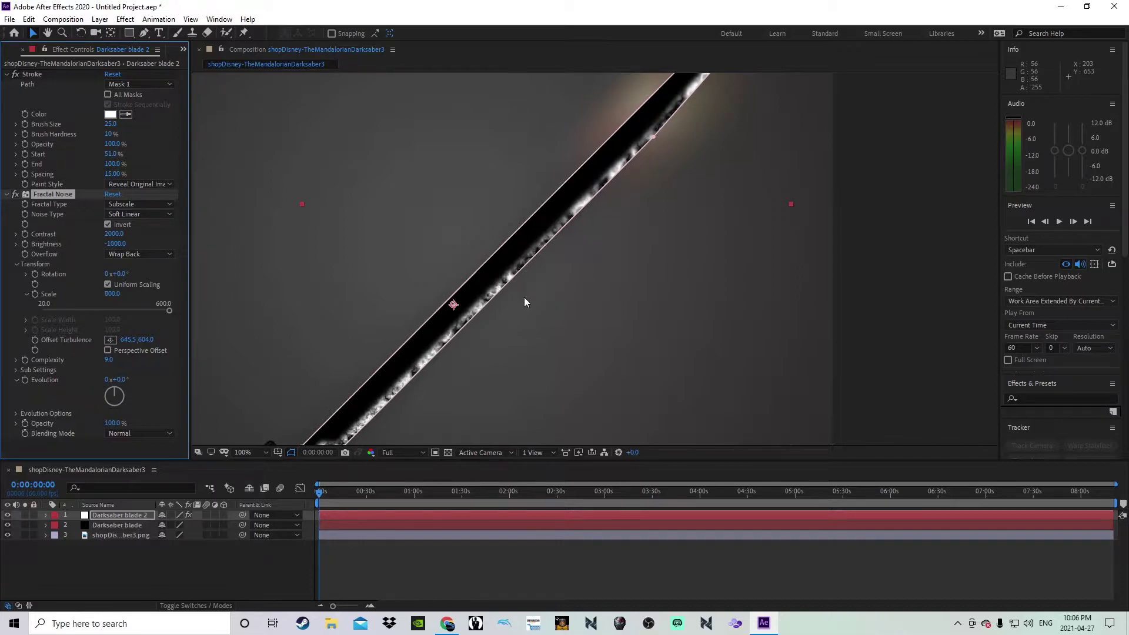
Turn on Evolution keyframing for the Fractal Noise at the start of the timeline and end the work area at 0:00:59:39.
{"action": "key", "text": "comma"}
{"action": "key", "text": "comma"}
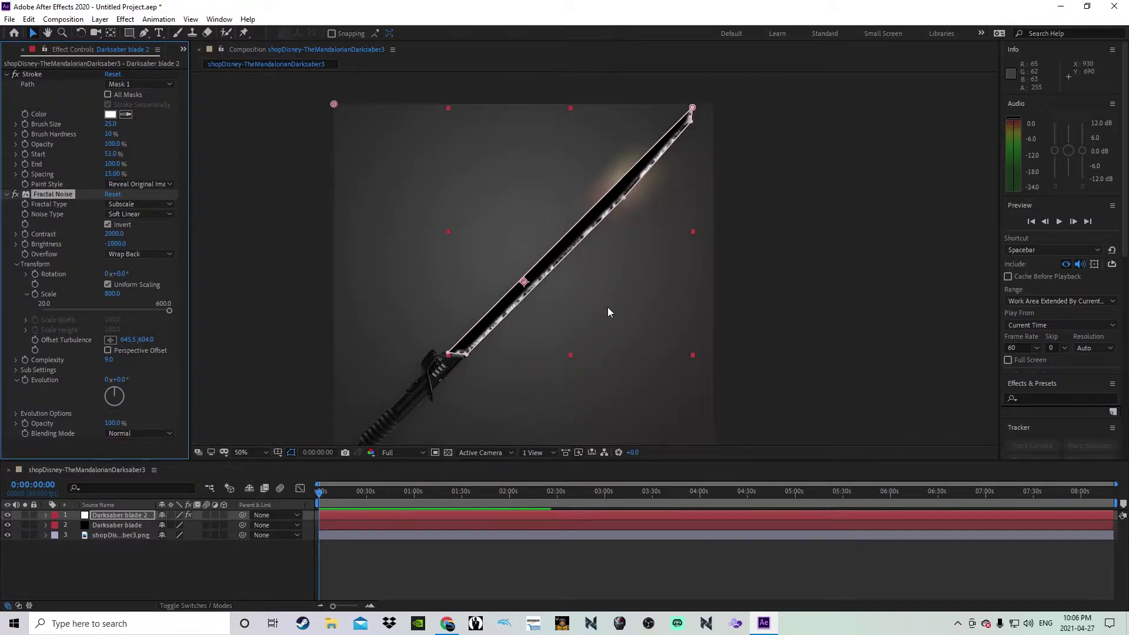
{"action": "key", "text": "period"}
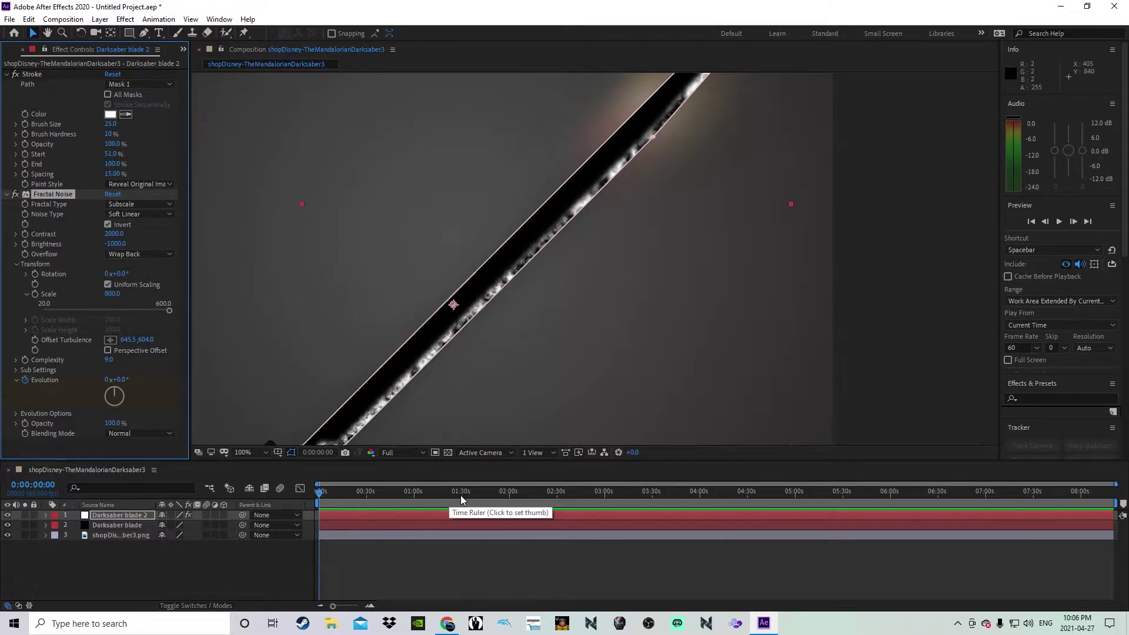
{"action": "left_click", "coordinate": [415, 498]}
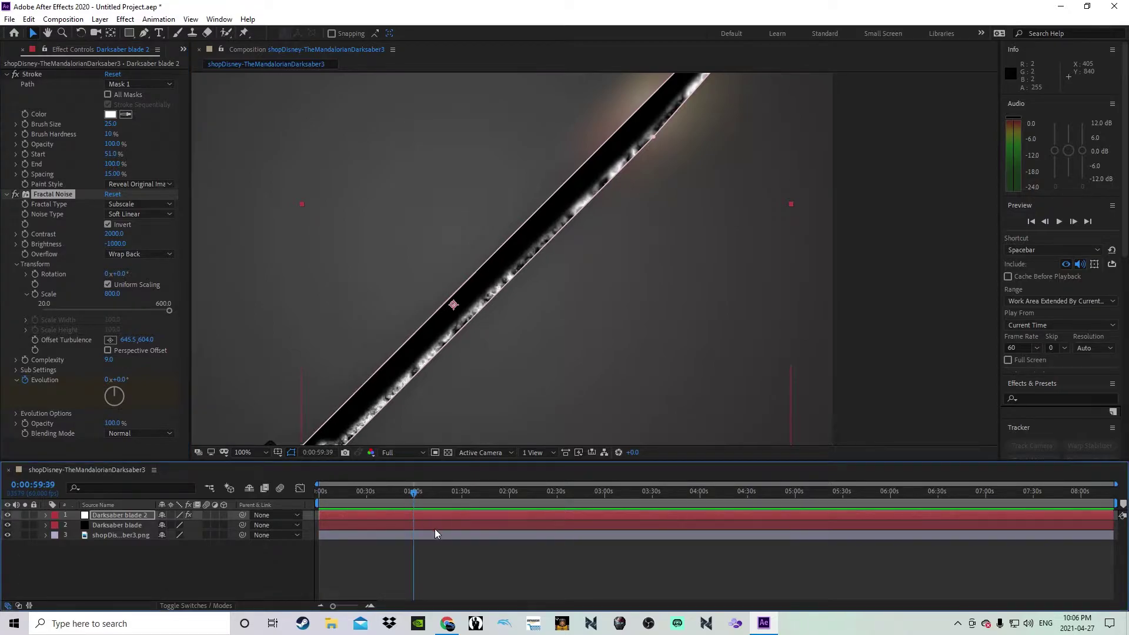
{"action": "key", "text": "n"}
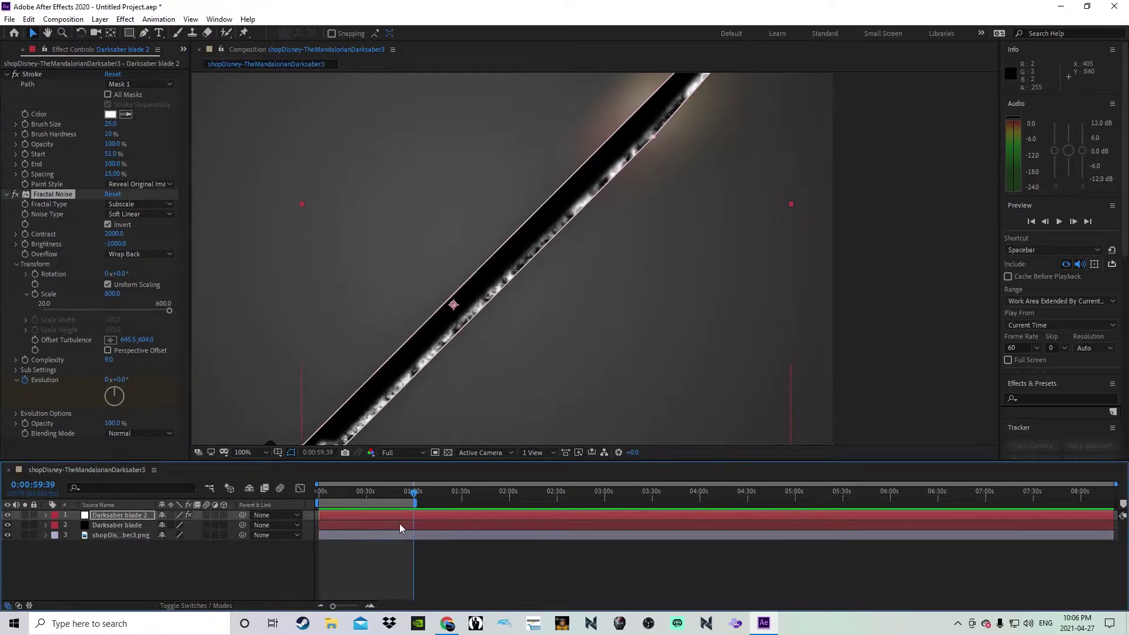
Animate the Fractal Noise Evolution to 0x+174.4° at 0:00:59:39, the end of the work area.
{"action": "left_click", "coordinate": [322, 495]}
{"action": "left_click_drag", "start_coordinate": [322, 495], "coordinate": [317, 495]}
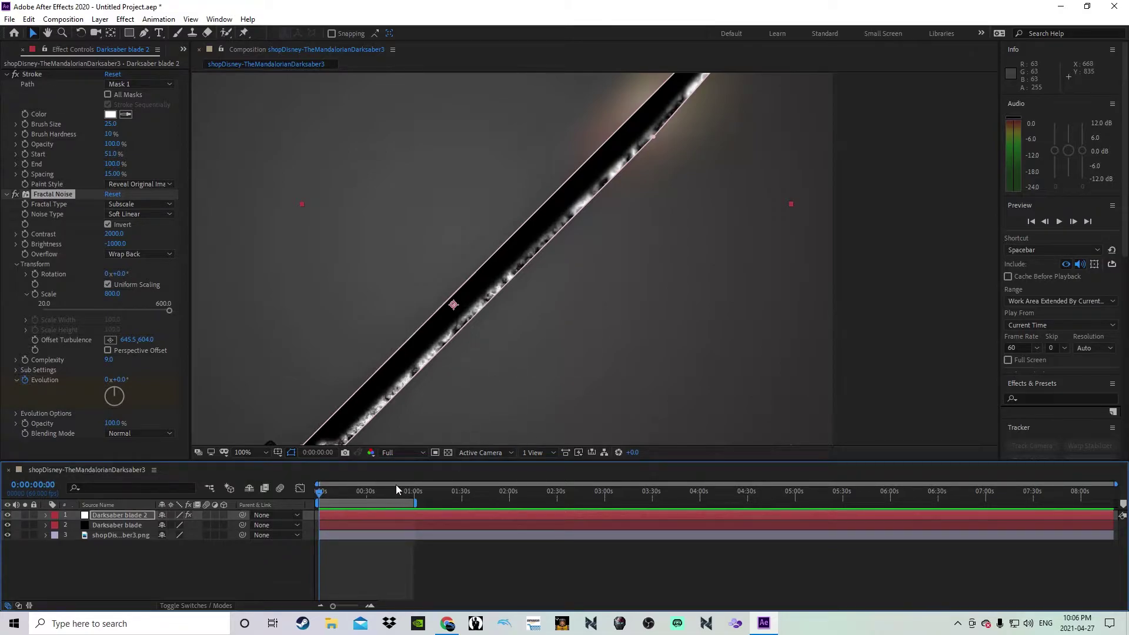
{"action": "left_click", "coordinate": [413, 495]}
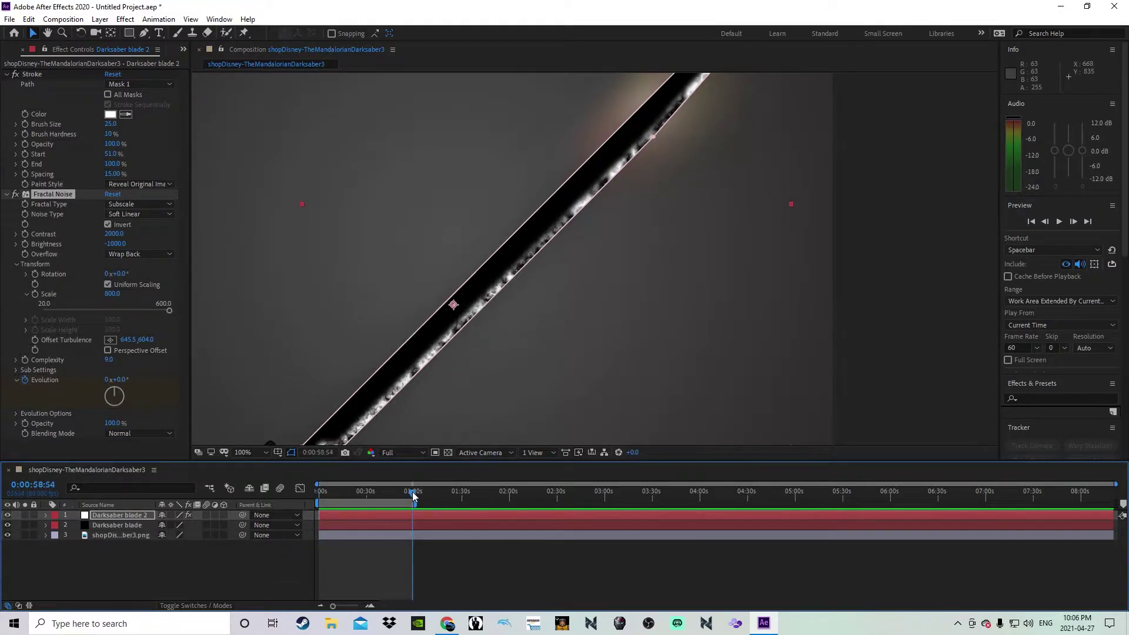
{"action": "left_click", "coordinate": [358, 606]}
{"action": "left_click_drag", "start_coordinate": [715, 493], "coordinate": [1084, 493]}
{"action": "left_click", "coordinate": [746, 493]}
{"action": "left_click_drag", "start_coordinate": [356, 607], "coordinate": [337, 607]}
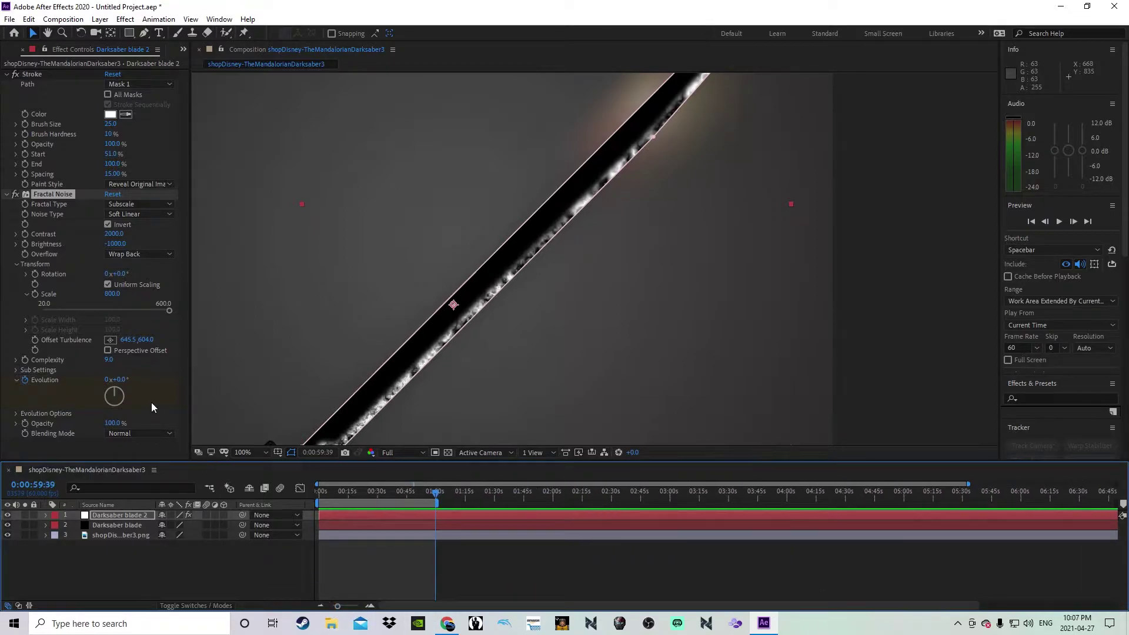
{"action": "left_click_drag", "start_coordinate": [130, 384], "coordinate": [215, 379]}
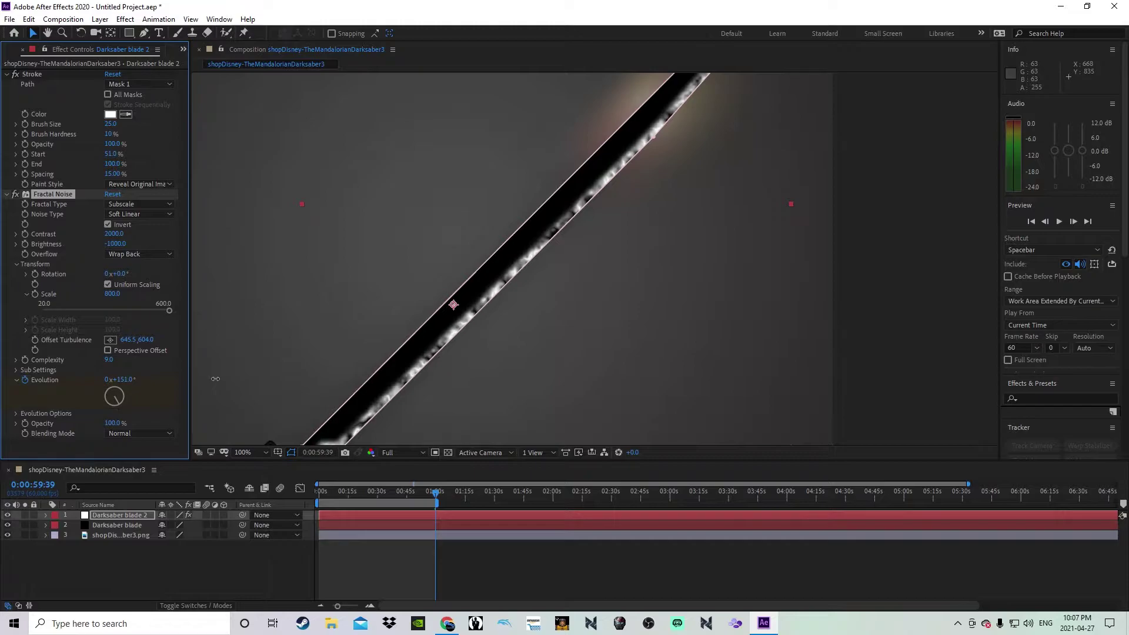
Raise the Fractal Noise Evolution to 2x+0.3° near the one-minute mark and preview the noise from the start.
{"action": "left_click", "coordinate": [319, 492]}
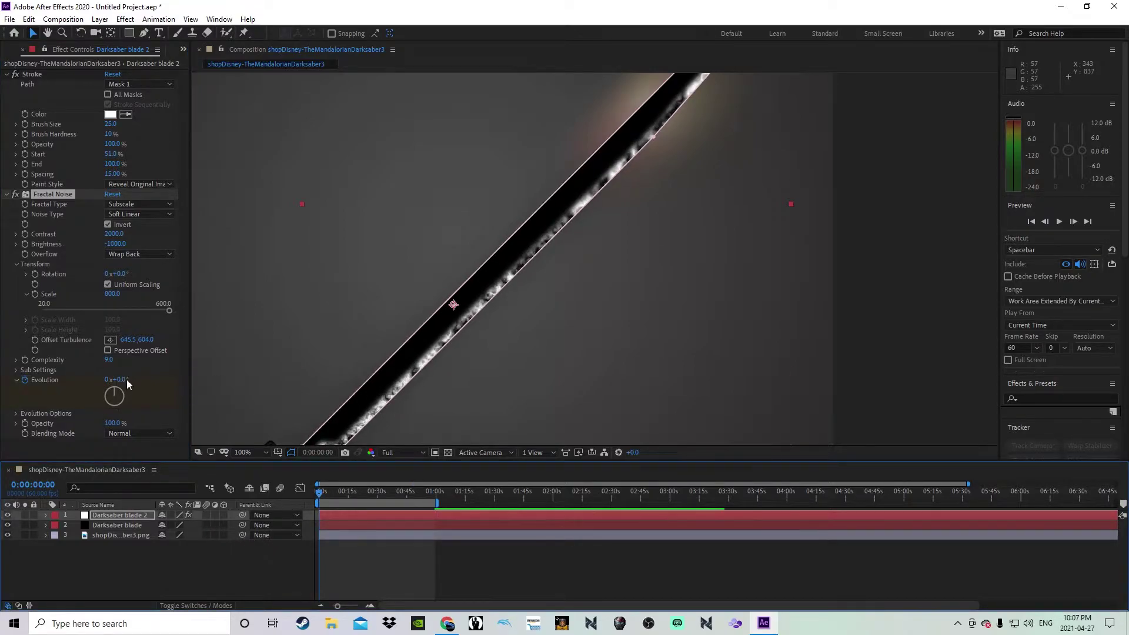
{"action": "left_click", "coordinate": [434, 493]}
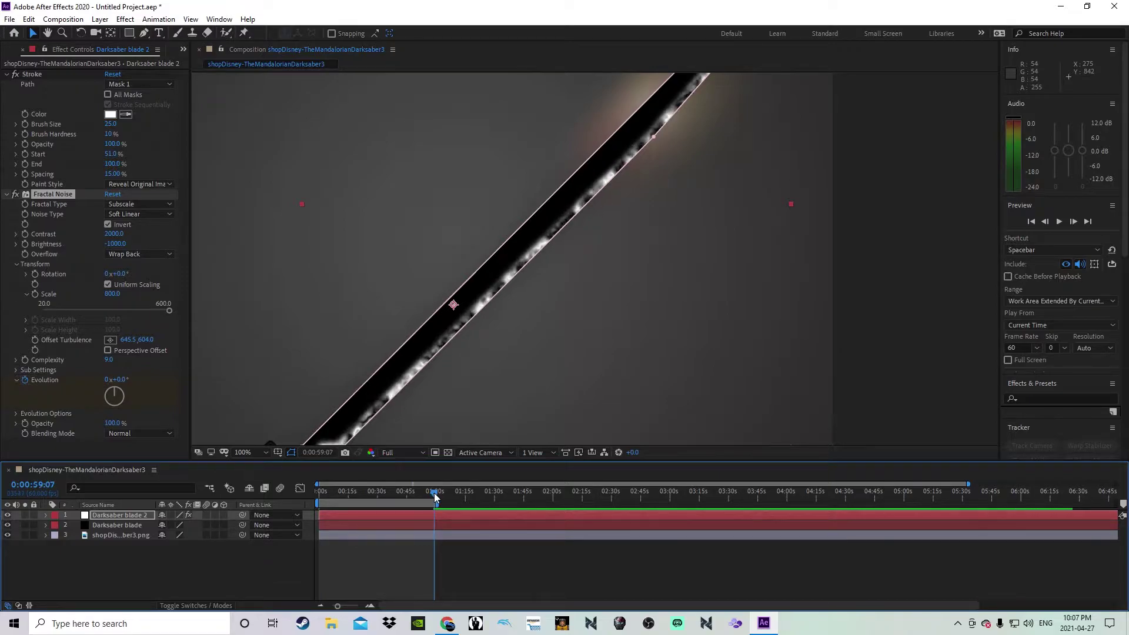
{"action": "left_click", "coordinate": [436, 496]}
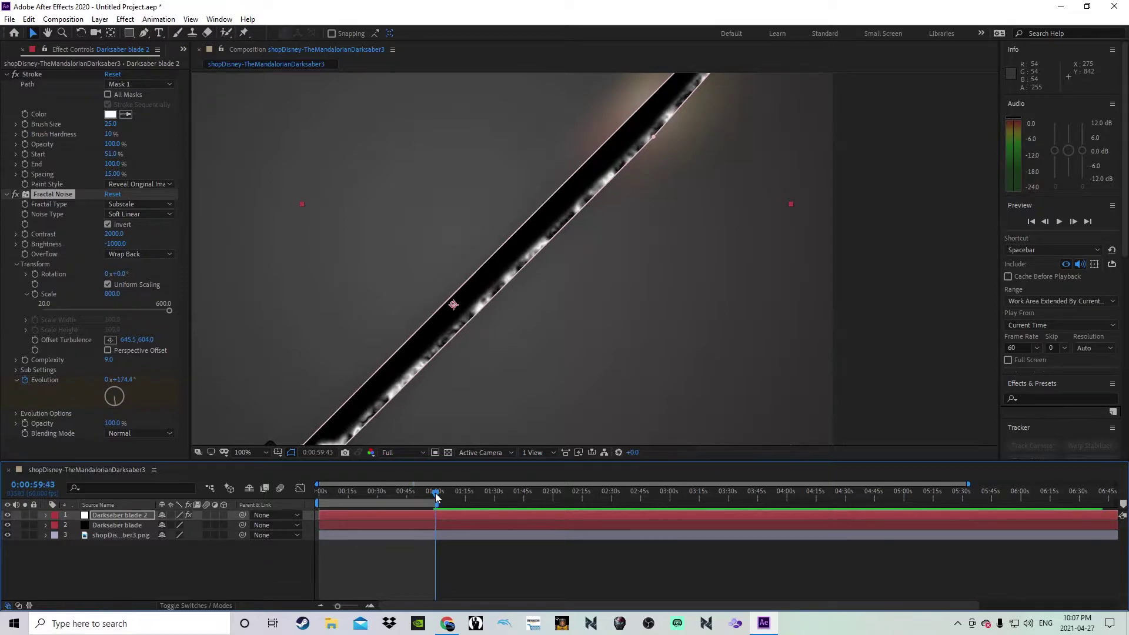
{"action": "left_click_drag", "start_coordinate": [134, 382], "coordinate": [475, 399]}
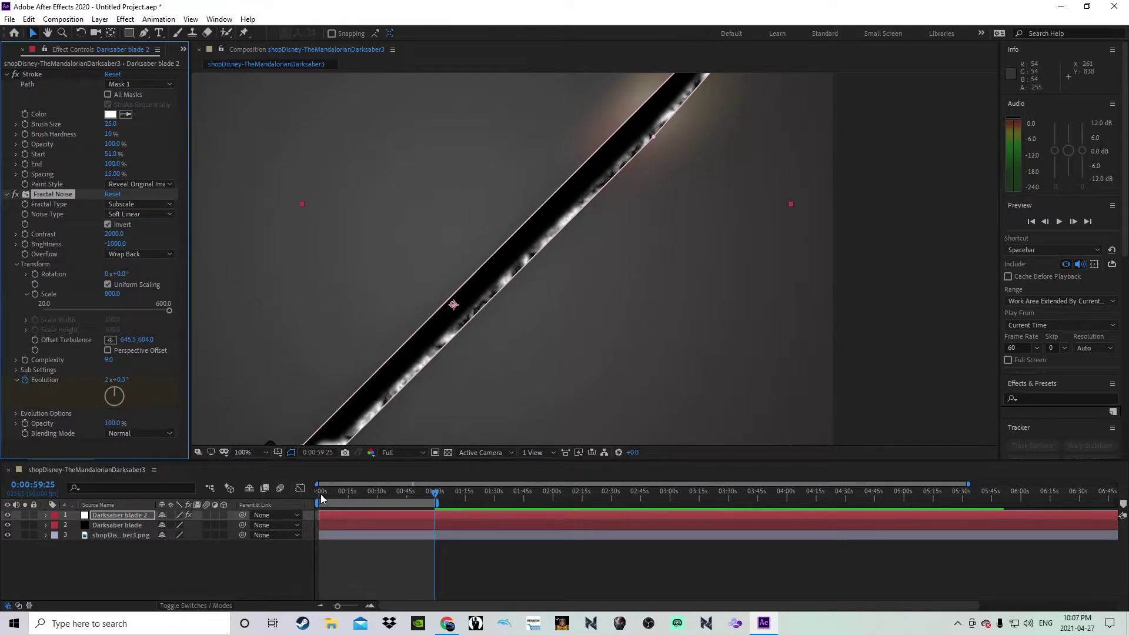
{"action": "left_click", "coordinate": [319, 498]}
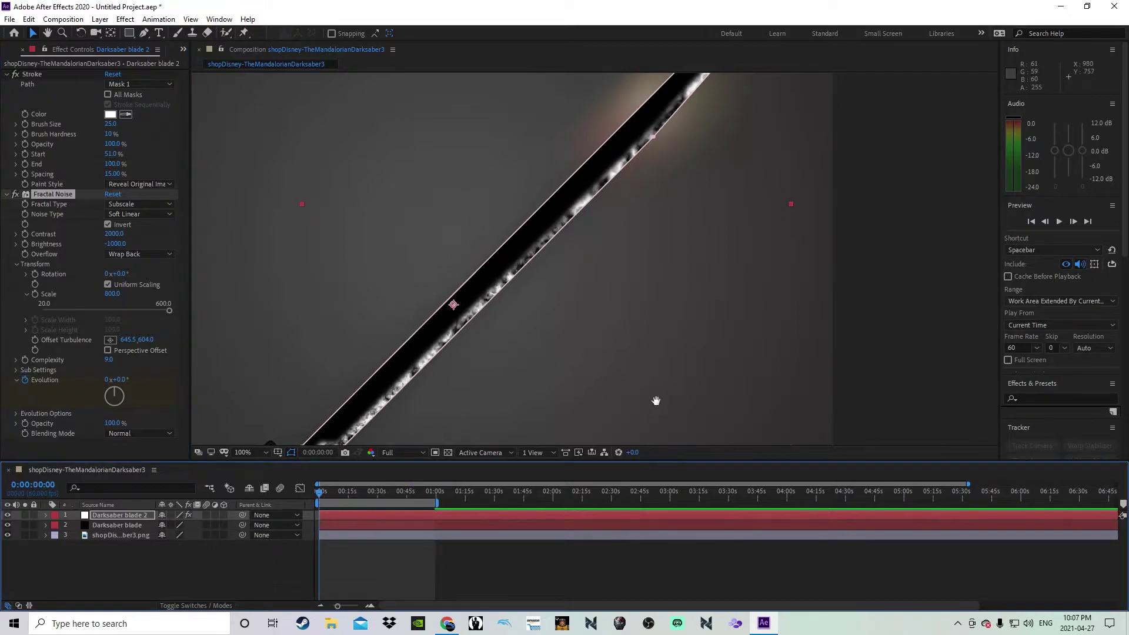
{"action": "key", "text": "space"}
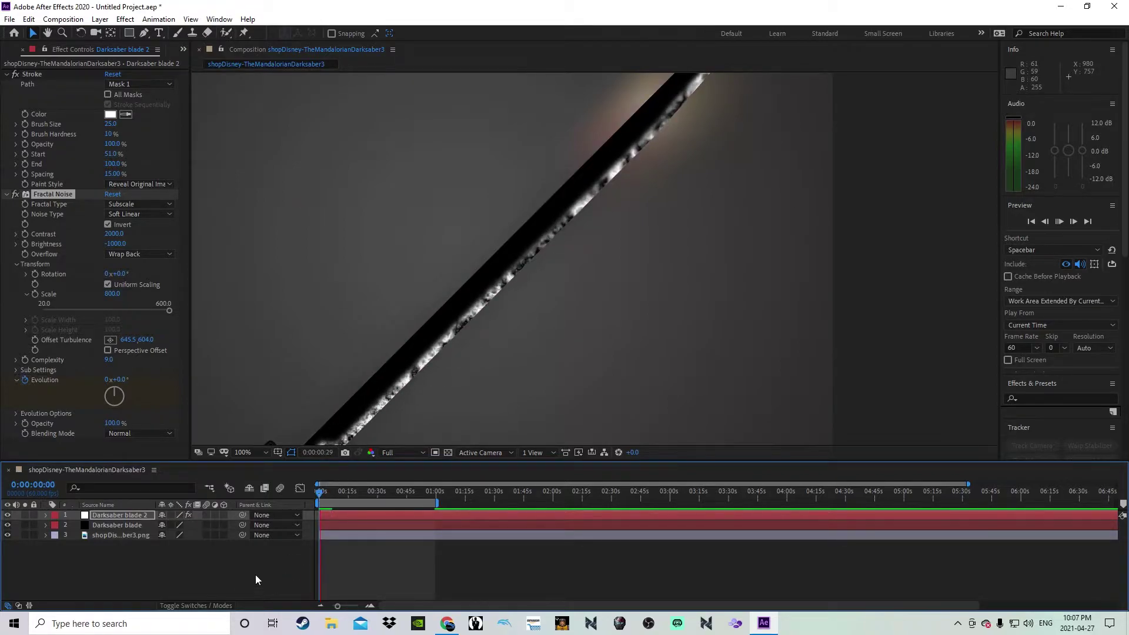
{"action": "key", "text": "space"}
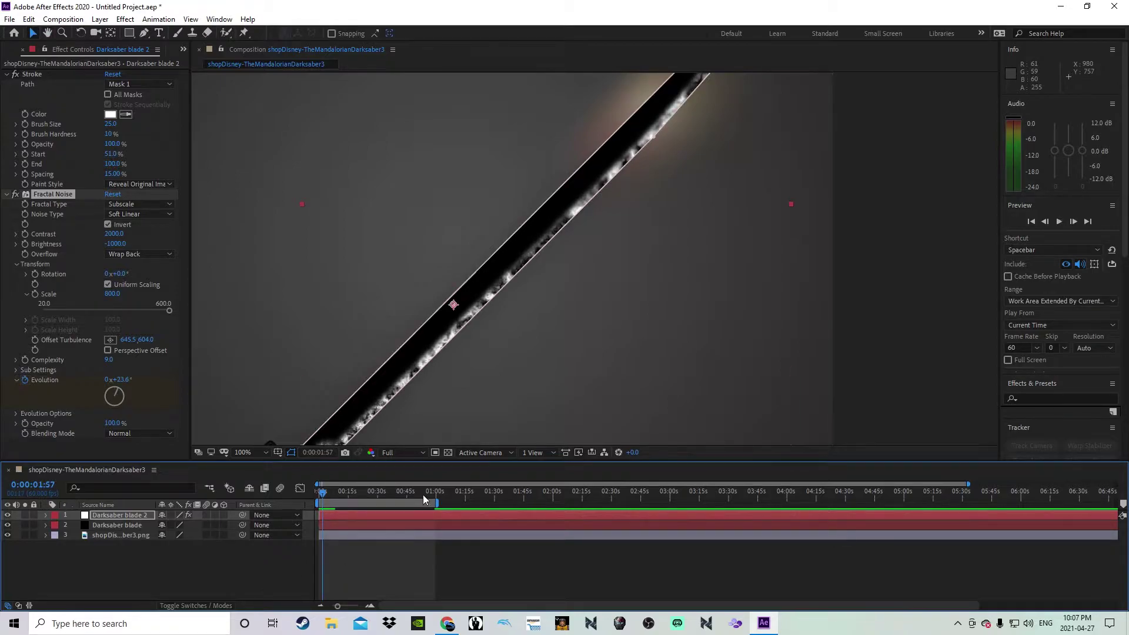
Set the Fractal Noise Evolution to 5x+356.7° at 0:00:59:07 and preview the faster noise.
{"action": "left_click", "coordinate": [433, 493]}
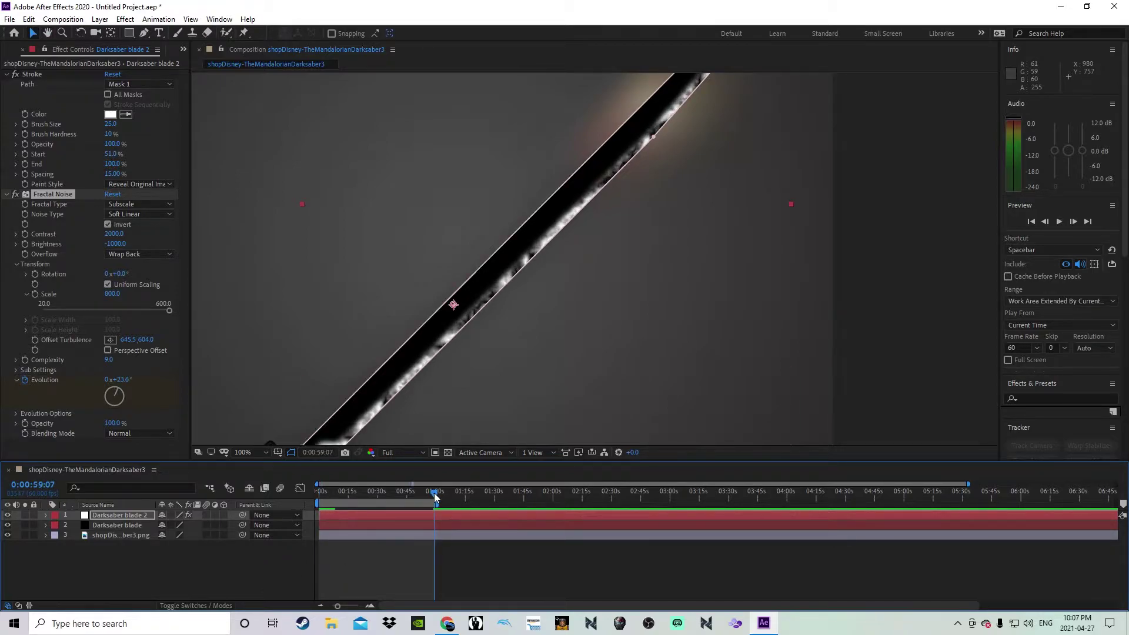
{"action": "mouse_move", "coordinate": [112, 379]}
{"action": "left_mouse_down"}
{"action": "mouse_move", "coordinate": [132, 387]}
{"action": "mouse_move", "coordinate": [116, 386]}
{"action": "left_mouse_up"}
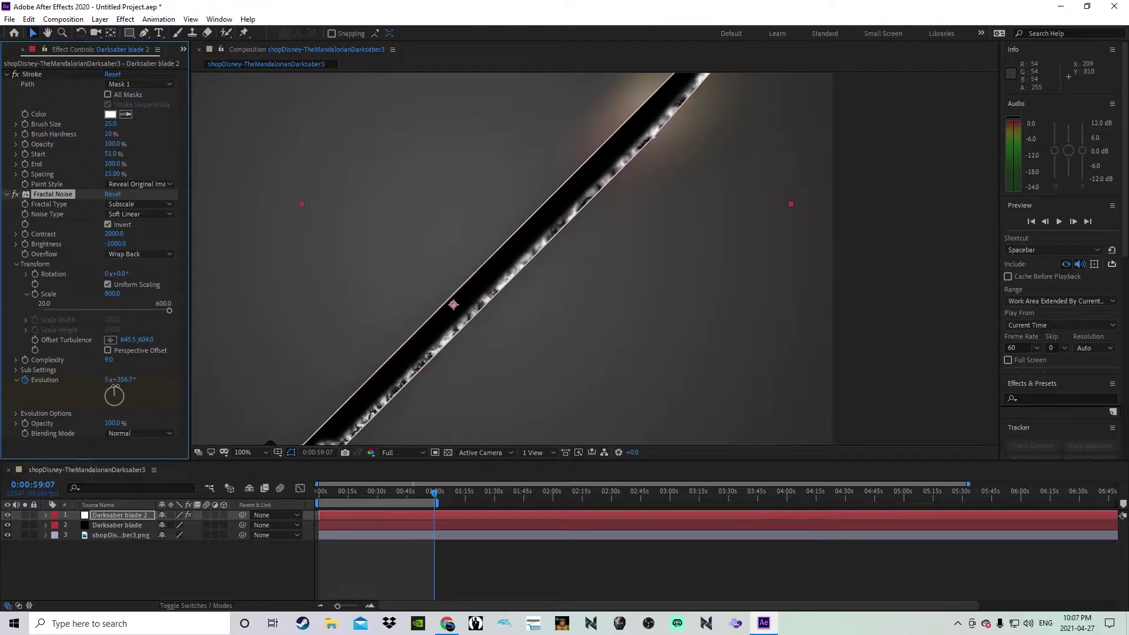
{"action": "left_click", "coordinate": [319, 495]}
{"action": "key", "text": "space"}
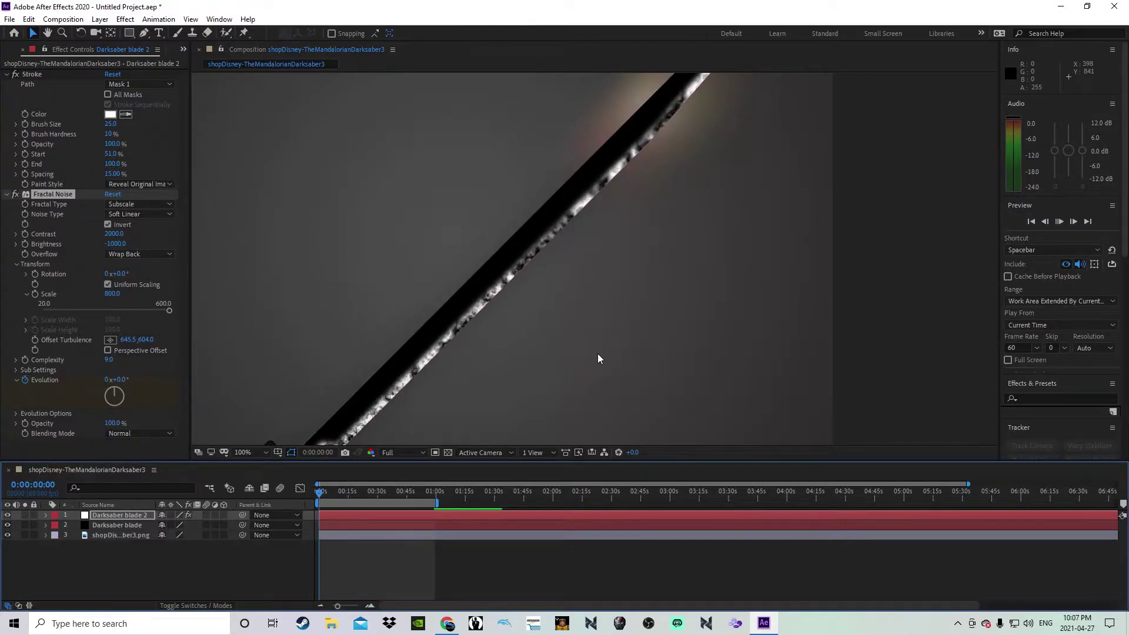
{"action": "left_click_drag", "start_coordinate": [337, 606], "coordinate": [359, 607]}
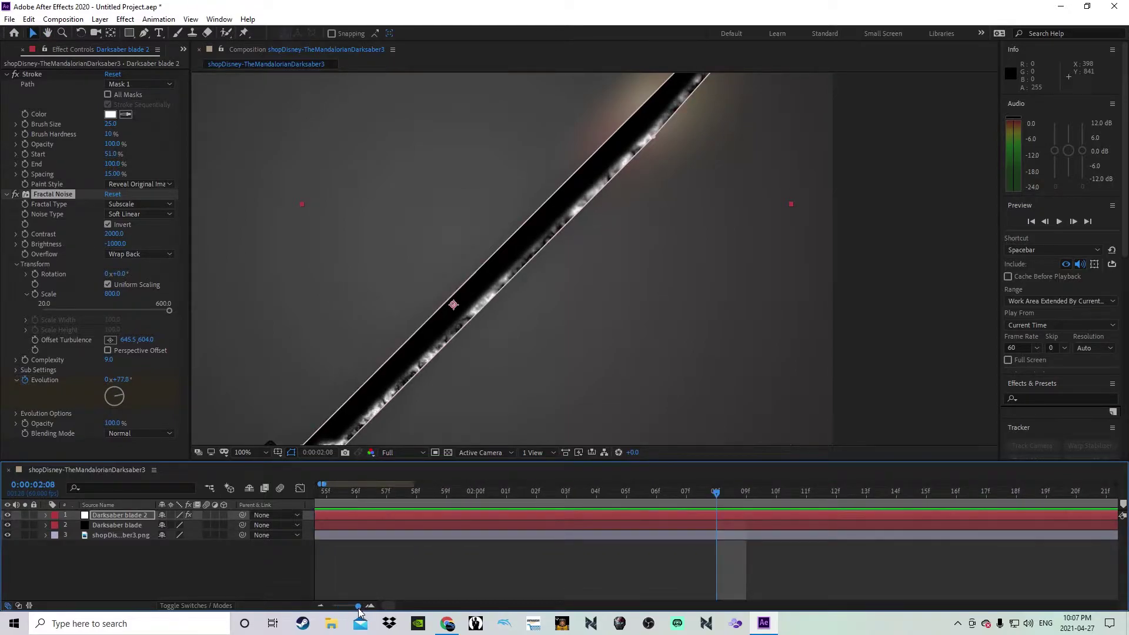
{"action": "left_click", "coordinate": [321, 606]}
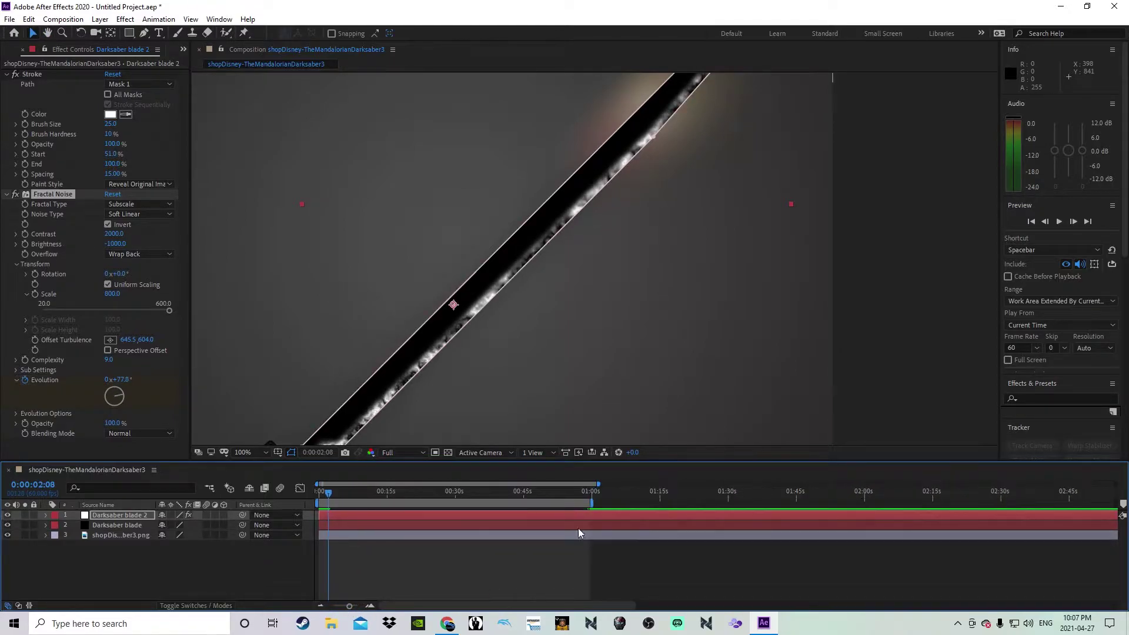
Clear the Evolution keyframes, re-keyframe 0° at the start and 5x+0.0° at 0:00:59:39, and preview the animation.
{"action": "left_click", "coordinate": [319, 494]}
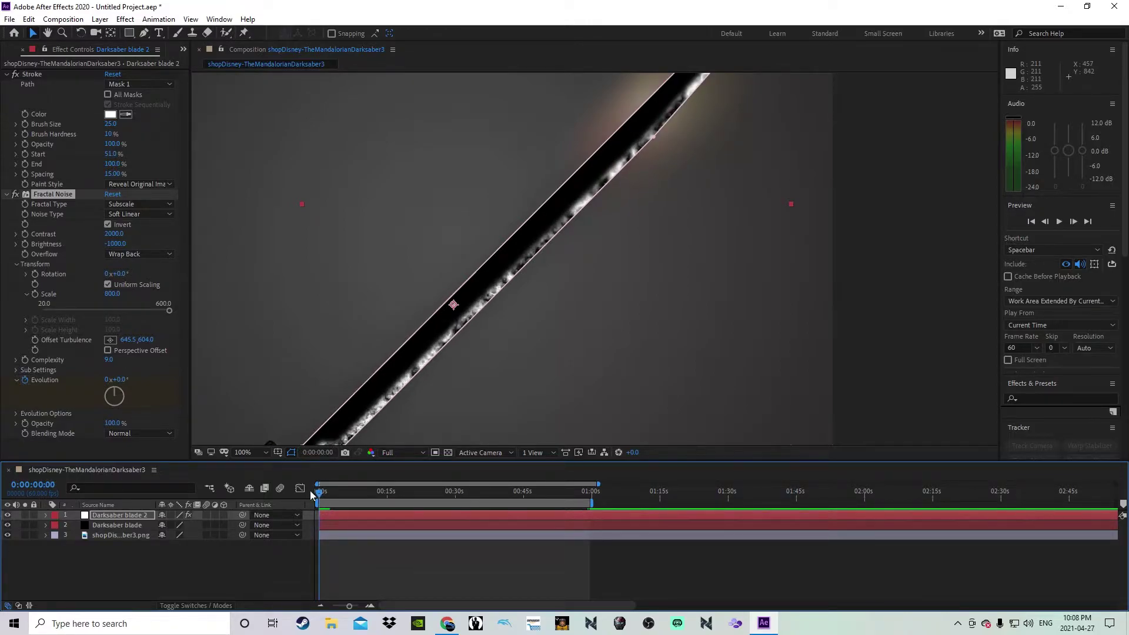
{"action": "left_click", "coordinate": [25, 383]}
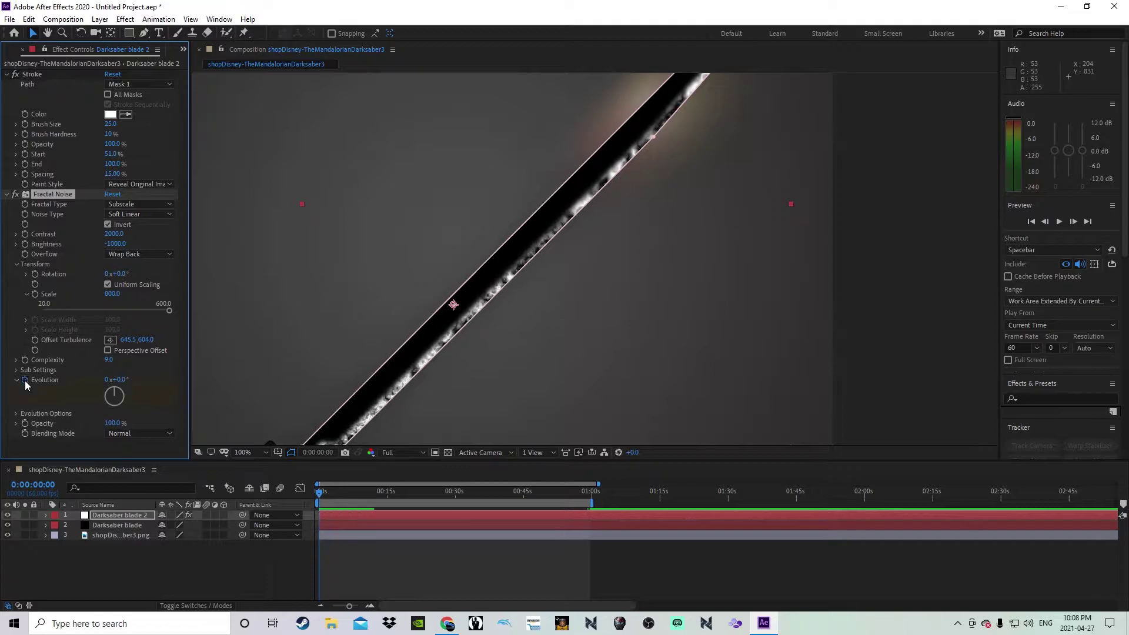
{"action": "left_click", "coordinate": [591, 499]}
{"action": "left_click", "coordinate": [369, 606]}
{"action": "left_click", "coordinate": [369, 606]}
{"action": "left_click_drag", "start_coordinate": [593, 504], "coordinate": [633, 496]}
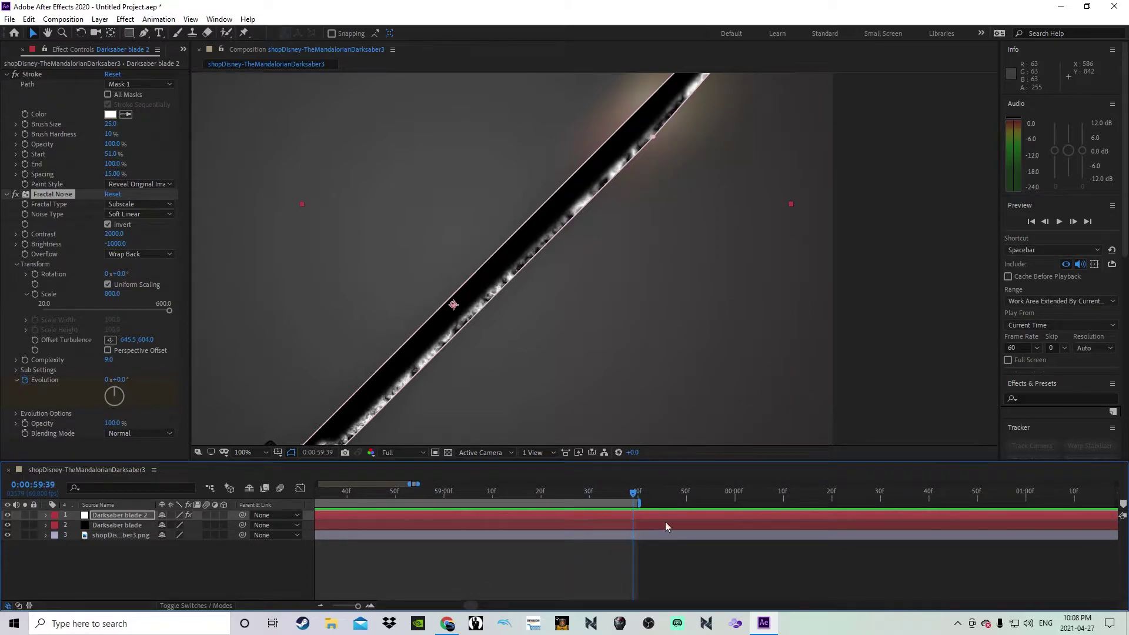
{"action": "left_click_drag", "start_coordinate": [112, 381], "coordinate": [124, 395]}
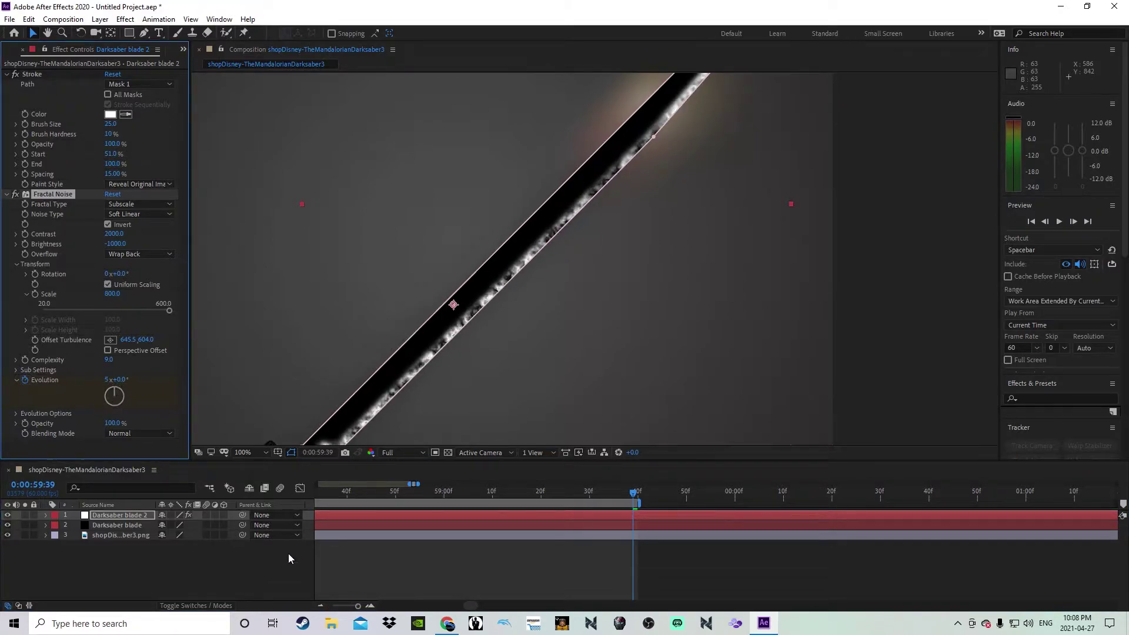
{"action": "left_click", "coordinate": [339, 606]}
{"action": "left_click", "coordinate": [320, 497]}
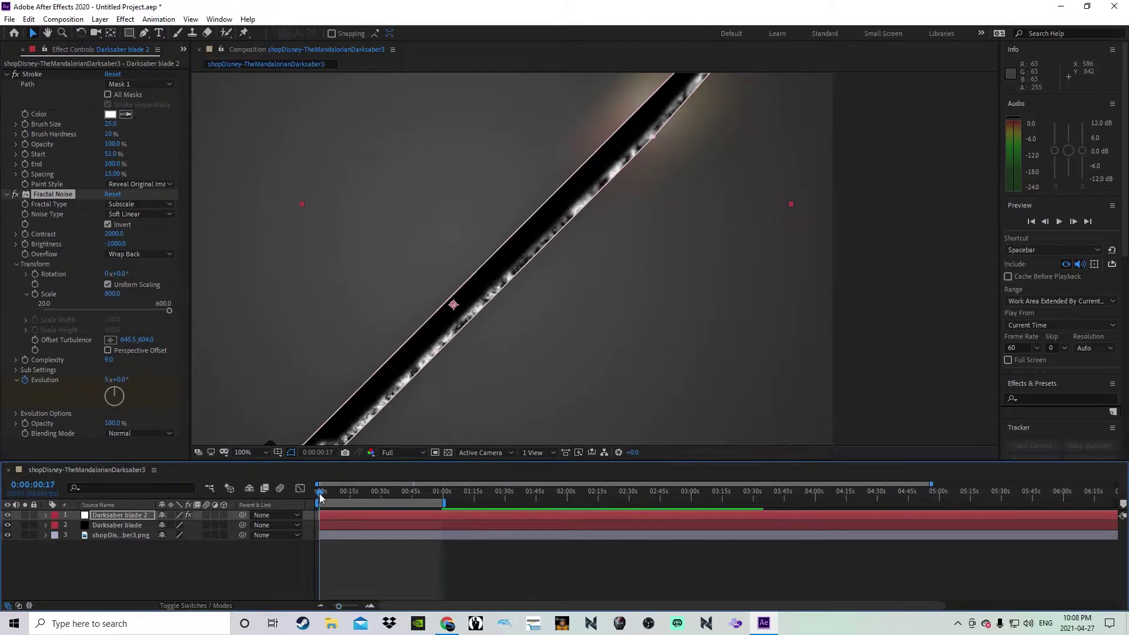
{"action": "key", "text": "space"}
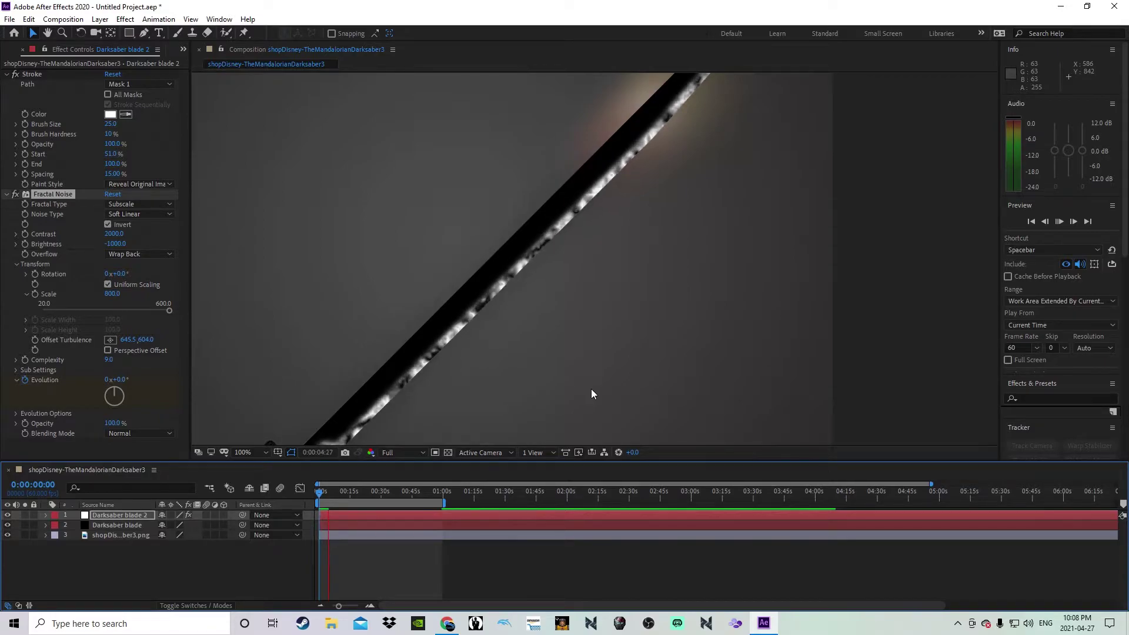
{"action": "scroll", "coordinate": [590, 390], "scroll_direction": "down", "scroll_amount": 2}
{"action": "key", "text": "space"}
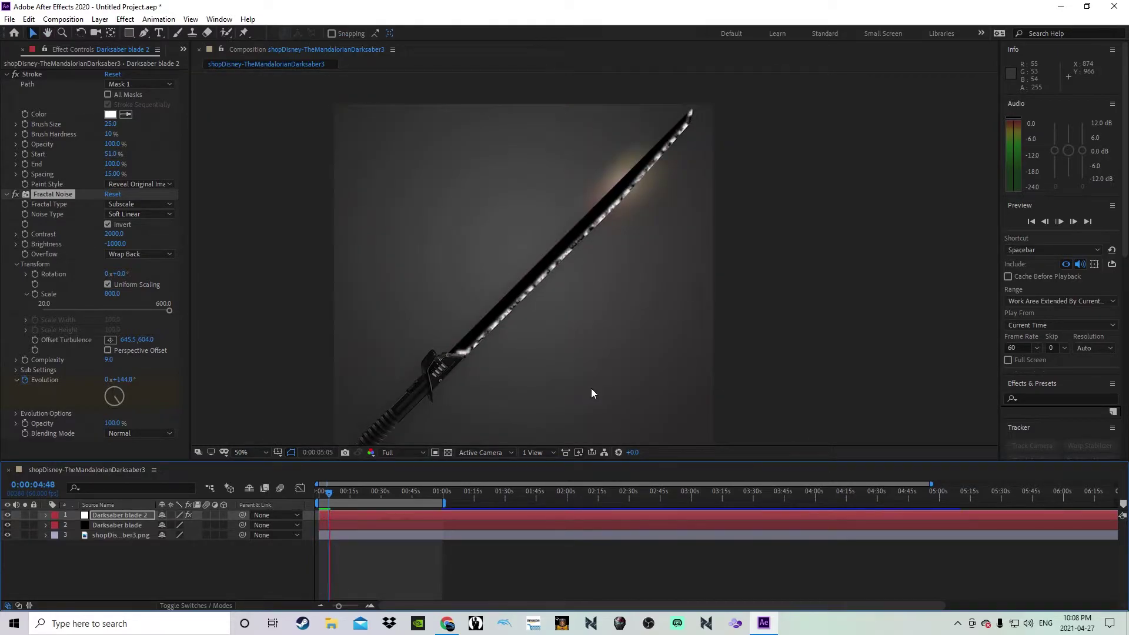
Keyframe the Fractal Noise Evolution at 2x+59.1° at 0:00:14:47 and preview it on the whole sword.
{"action": "left_click", "coordinate": [349, 491]}
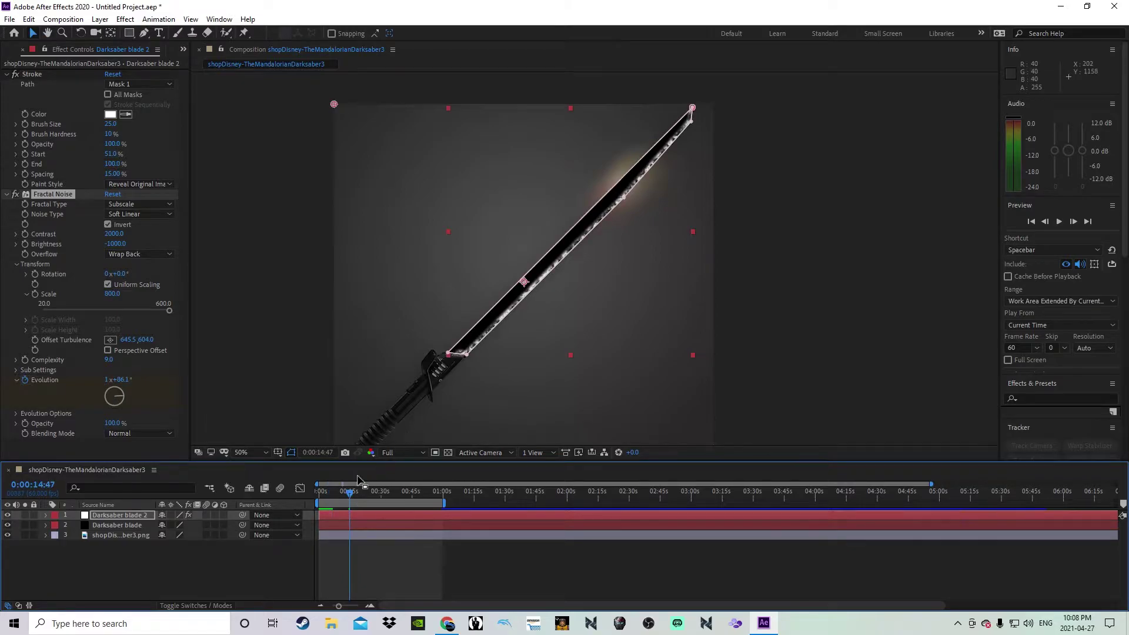
{"action": "left_click_drag", "start_coordinate": [119, 380], "coordinate": [335, 404]}
{"action": "left_click", "coordinate": [323, 498]}
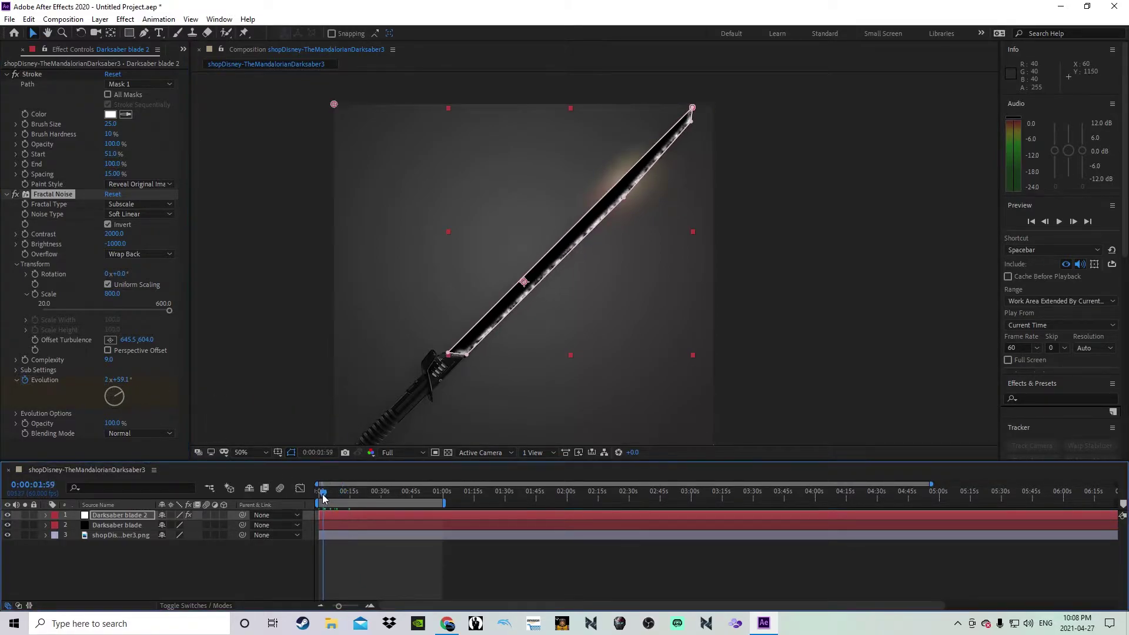
{"action": "key", "text": "space"}
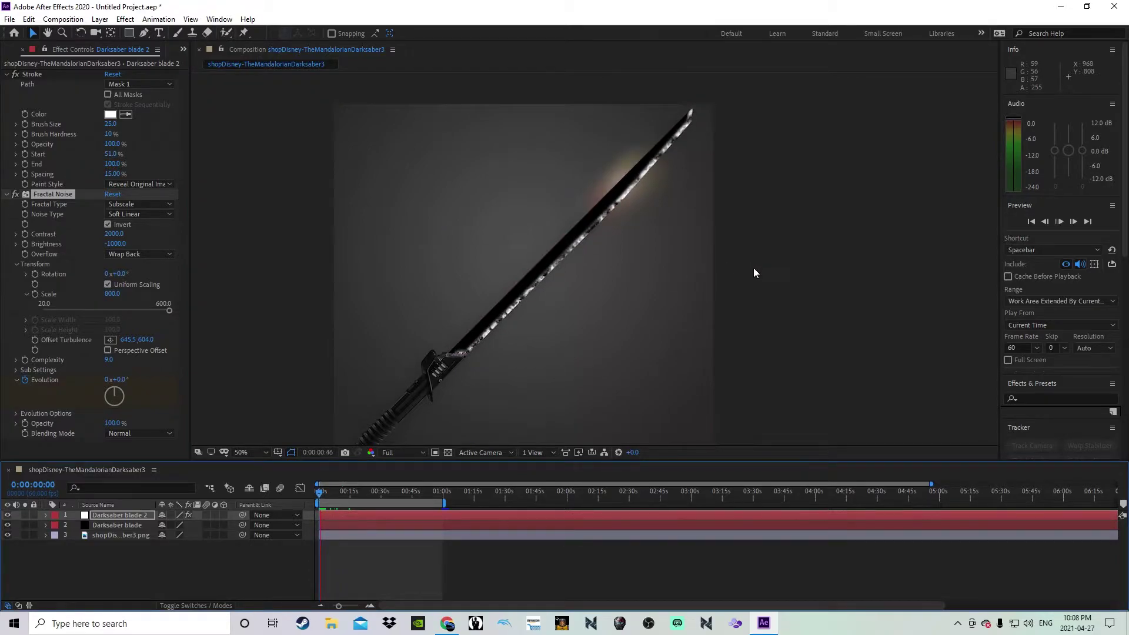
{"action": "key", "text": "space"}
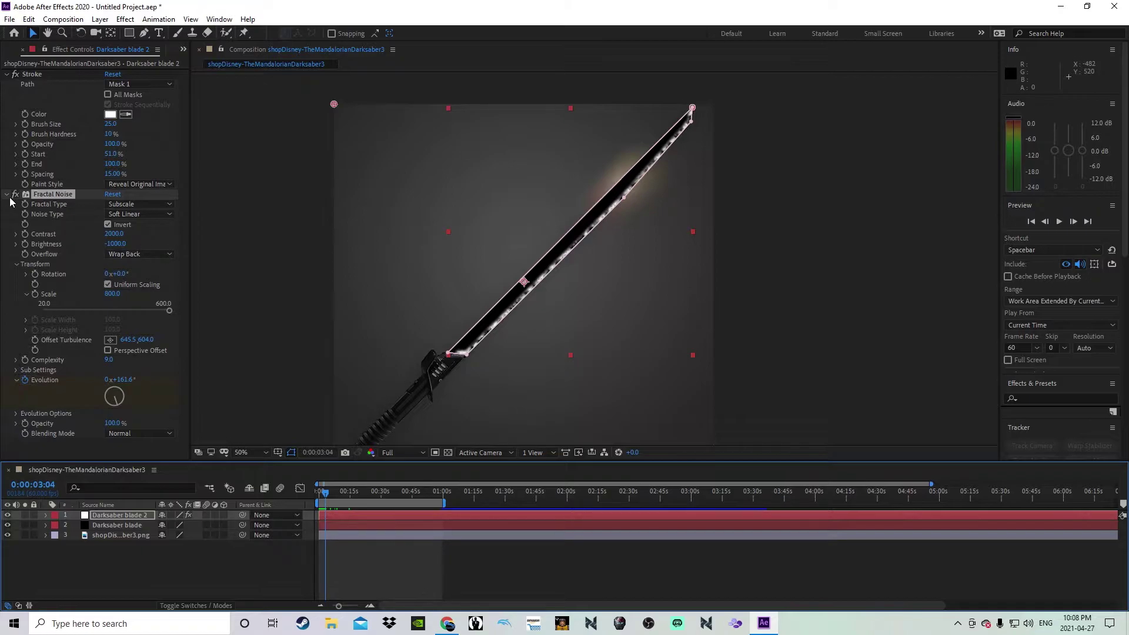
Collapse the Fractal Noise settings and add a Brightness & Contrast effect to the Darksaber blade 2 layer.
{"action": "left_click", "coordinate": [8, 195]}
{"action": "left_click", "coordinate": [125, 21]}
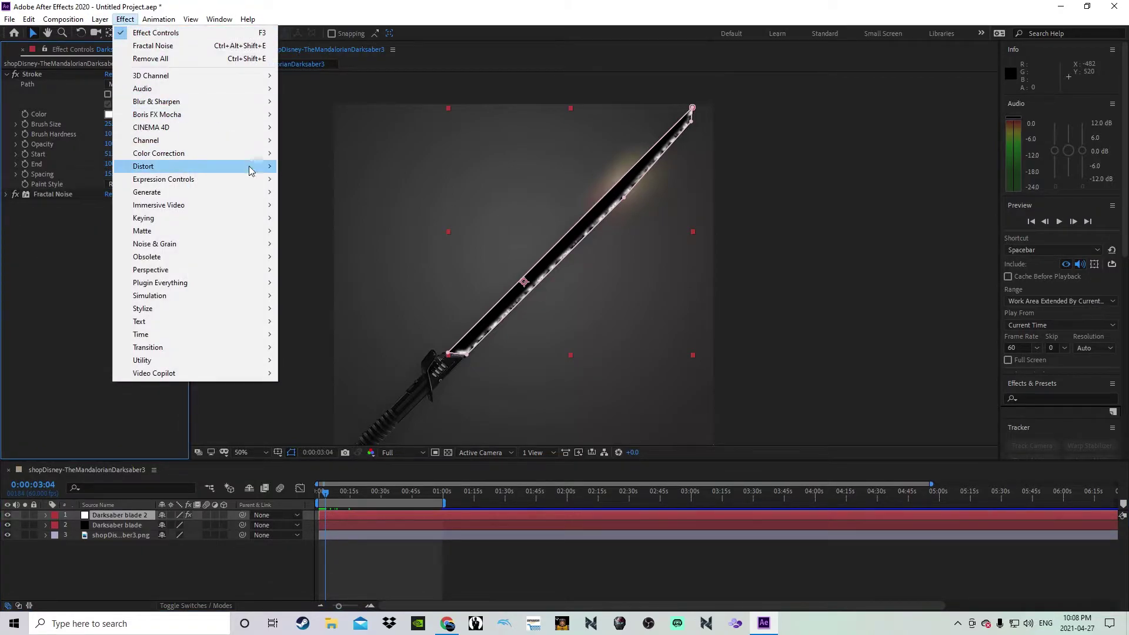
{"action": "mouse_move", "coordinate": [251, 155]}
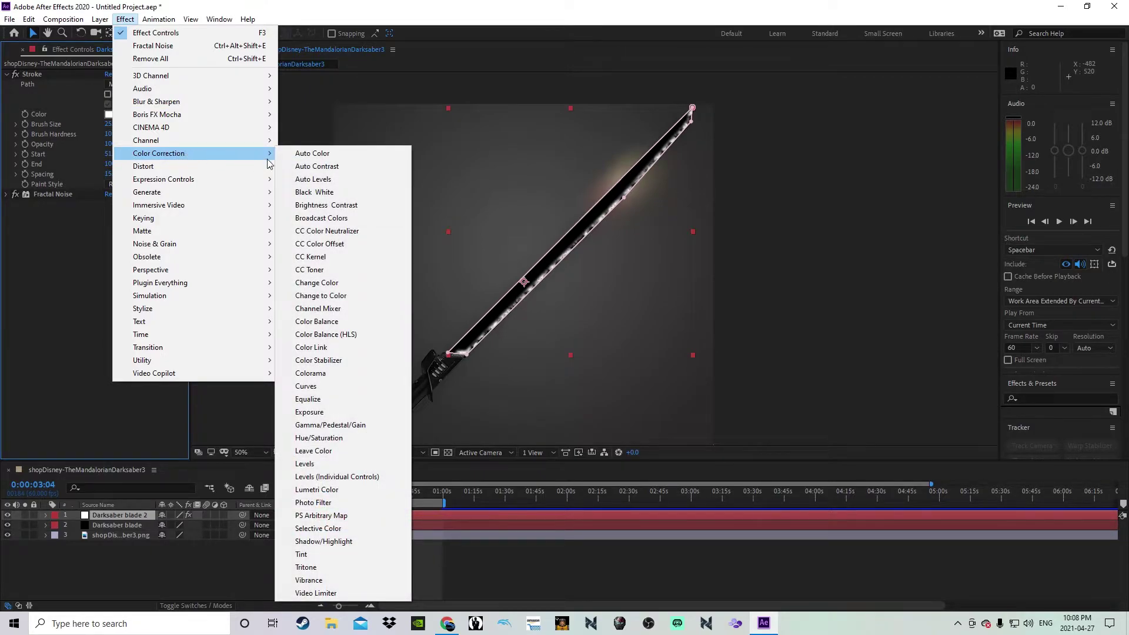
{"action": "left_click", "coordinate": [325, 207]}
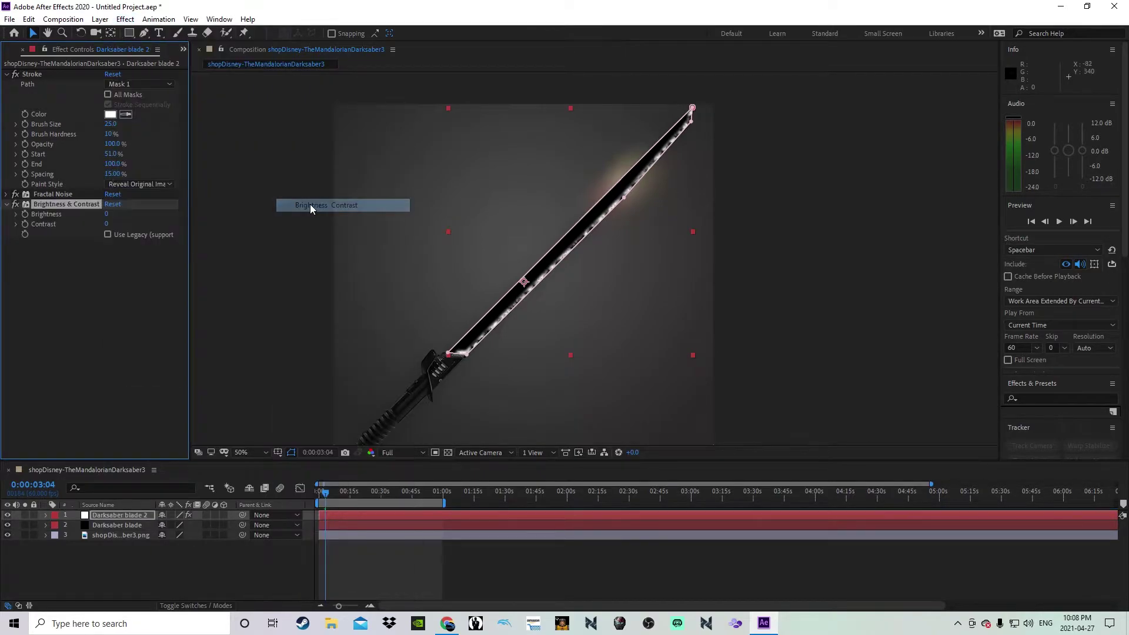
{"action": "key", "text": "period"}
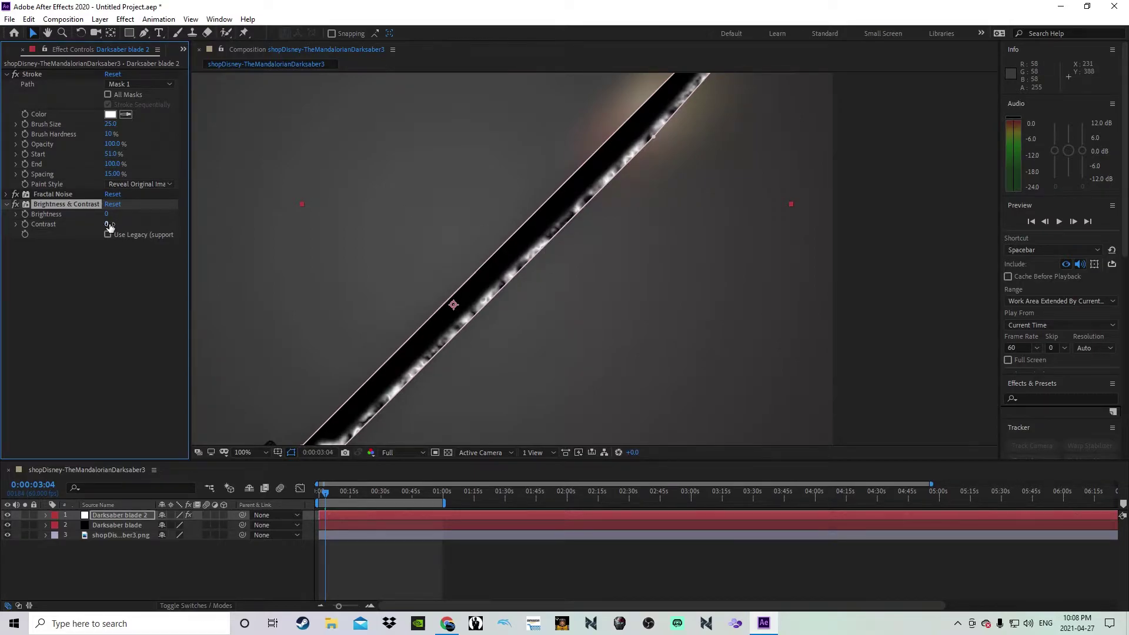
Set Brightness & Contrast to brightness -70 and contrast 100, and add a second Brightness & Contrast effect with brightness -150 and contrast 100.
{"action": "left_click_drag", "start_coordinate": [111, 220], "coordinate": [81, 224]}
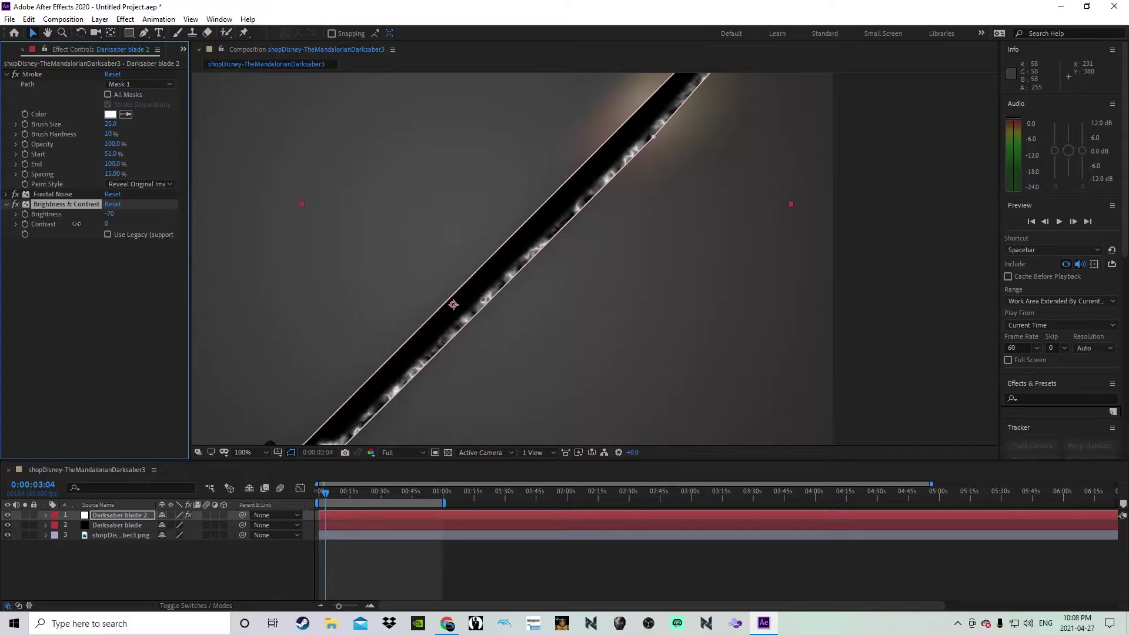
{"action": "left_click_drag", "start_coordinate": [109, 229], "coordinate": [184, 225]}
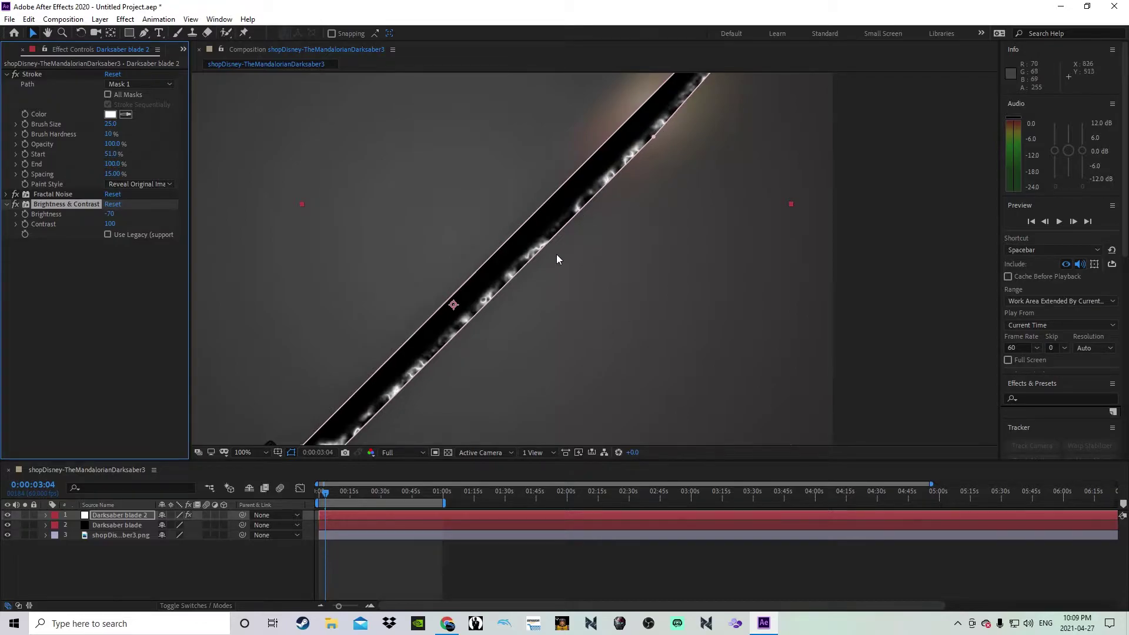
{"action": "left_click", "coordinate": [125, 18]}
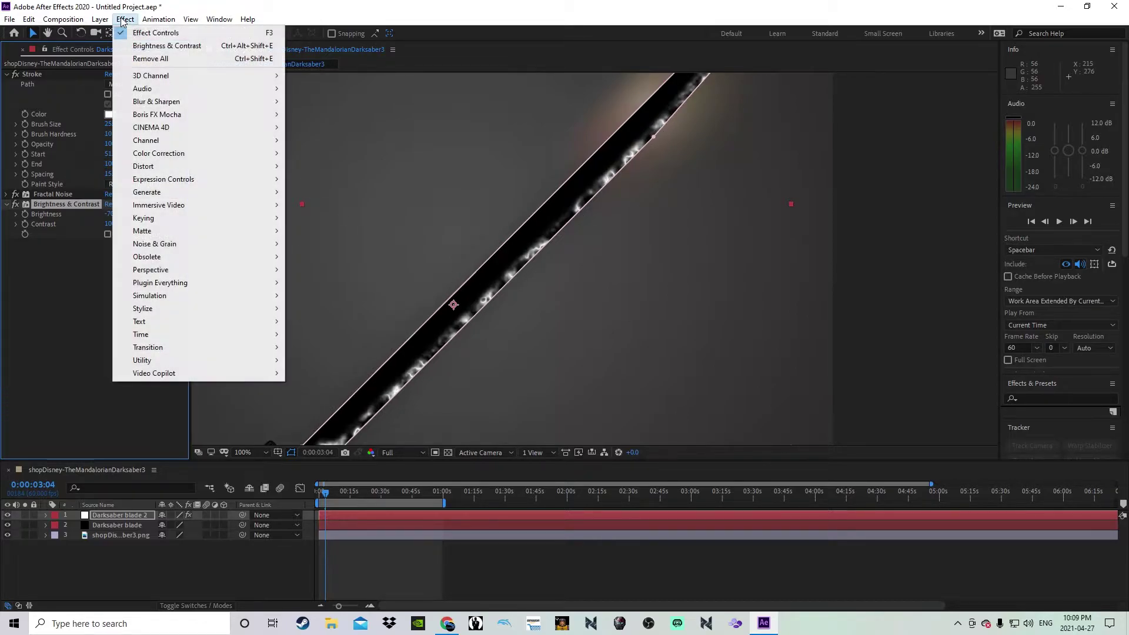
{"action": "left_click", "coordinate": [146, 48]}
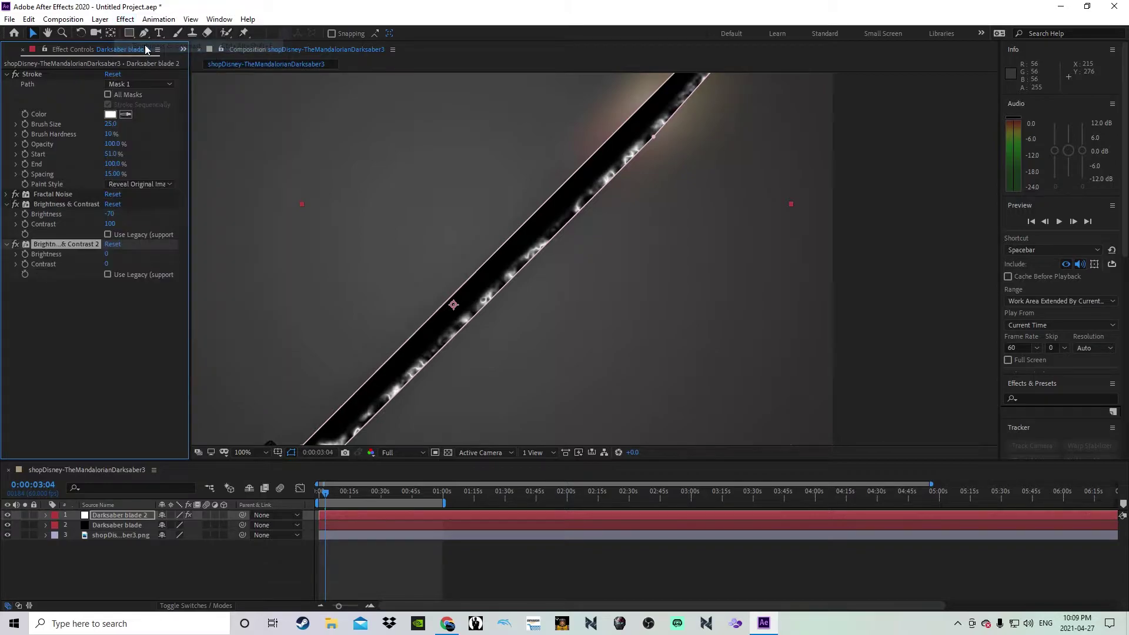
{"action": "left_click_drag", "start_coordinate": [110, 255], "coordinate": [4, 262]}
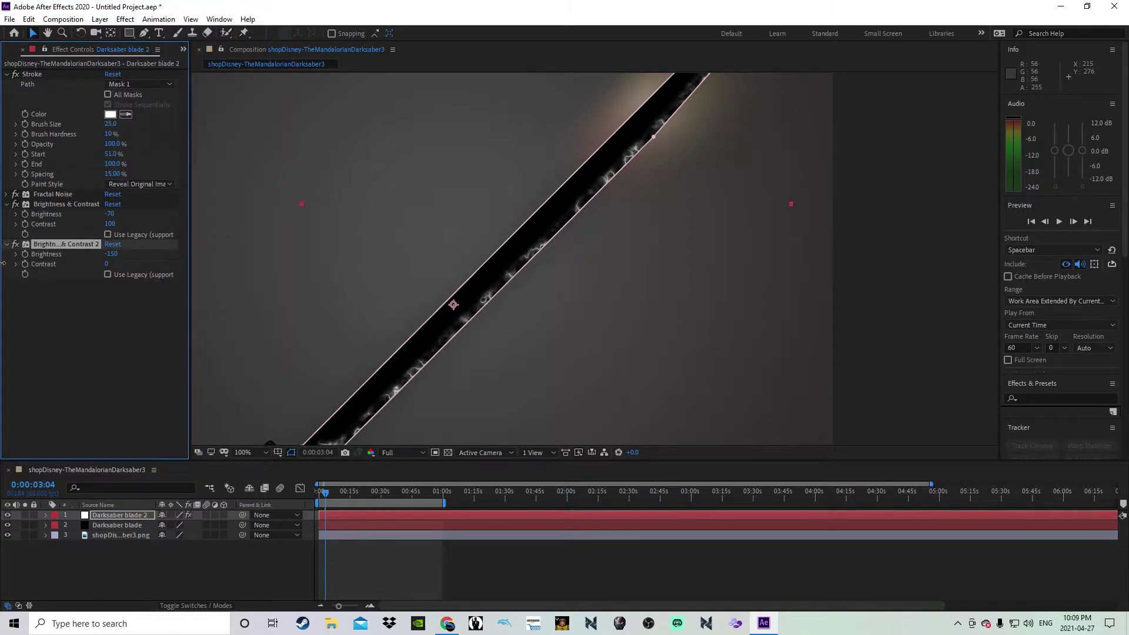
{"action": "left_click_drag", "start_coordinate": [143, 271], "coordinate": [228, 269]}
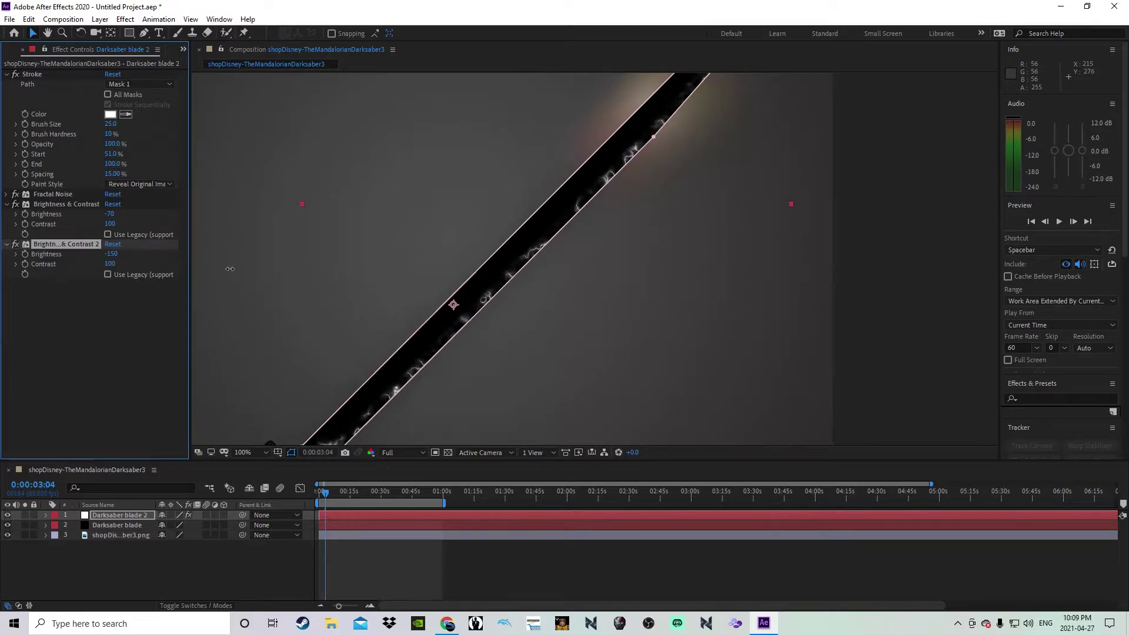
{"action": "scroll", "coordinate": [628, 216], "scroll_direction": "up", "scroll_amount": 1}
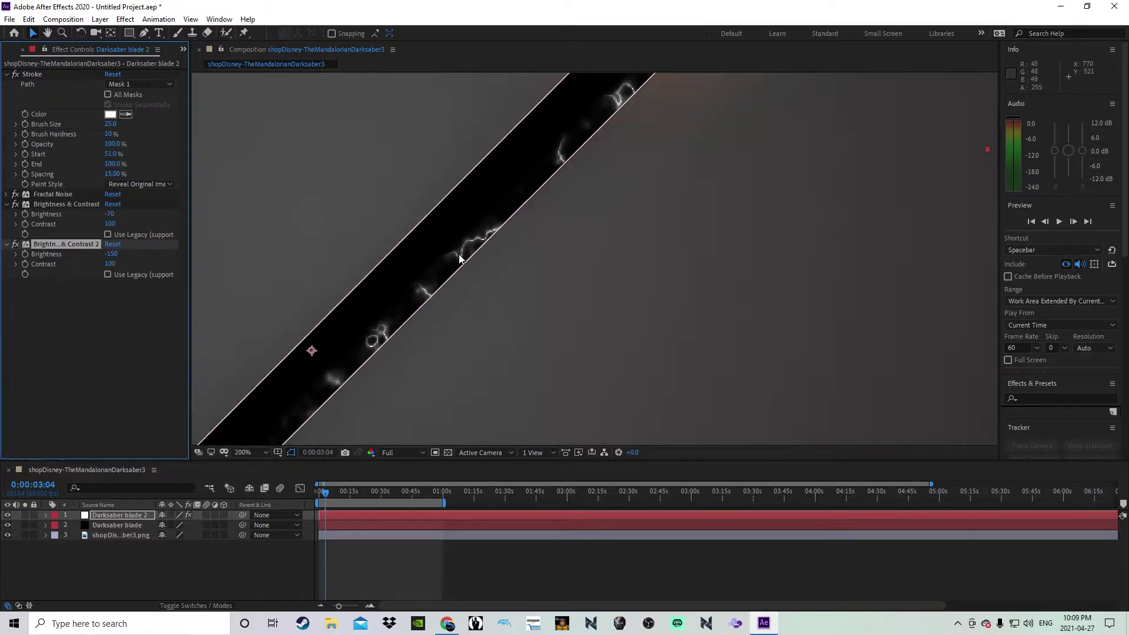
{"action": "scroll", "coordinate": [595, 202], "scroll_direction": "down", "scroll_amount": 4}
{"action": "scroll", "coordinate": [597, 221], "scroll_direction": "up", "scroll_amount": 2}
Preview the higher-contrast blade edge animation from the start of the timeline and return to the first frame.
{"action": "left_click_drag", "start_coordinate": [326, 497], "coordinate": [306, 503]}
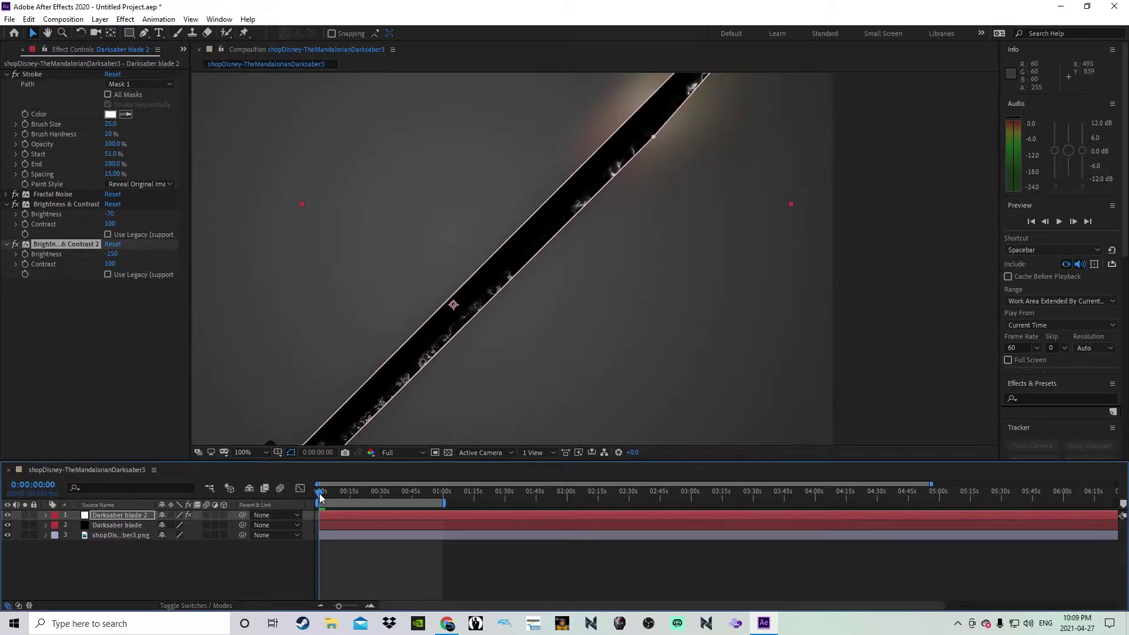
{"action": "left_click", "coordinate": [222, 577]}
{"action": "key", "text": "space"}
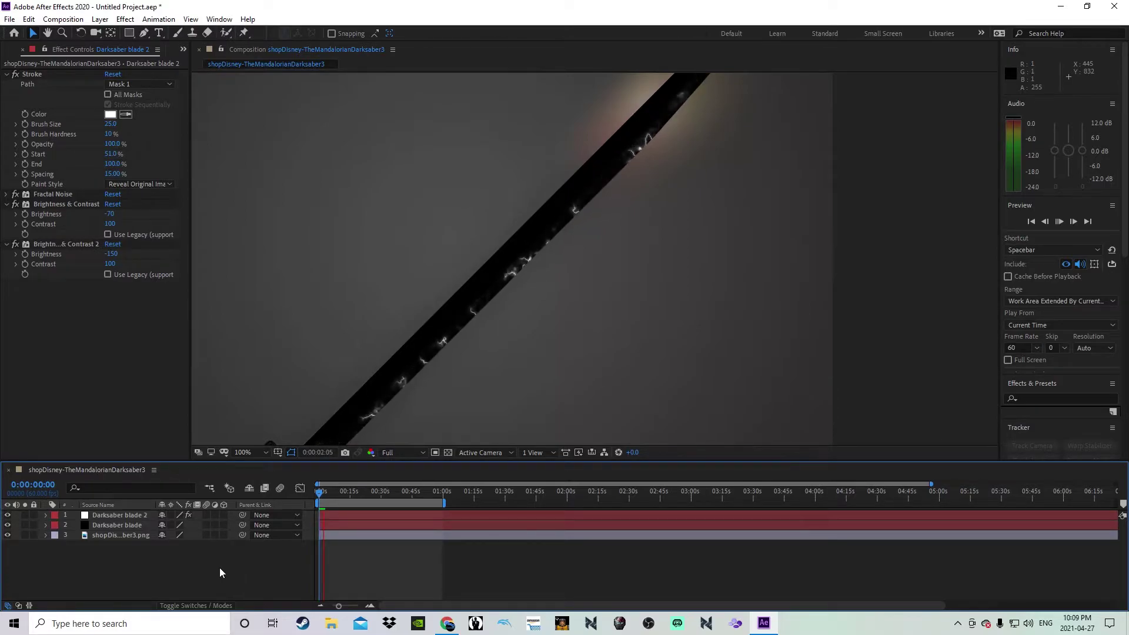
{"action": "key", "text": "space"}
{"action": "key", "text": "Home"}
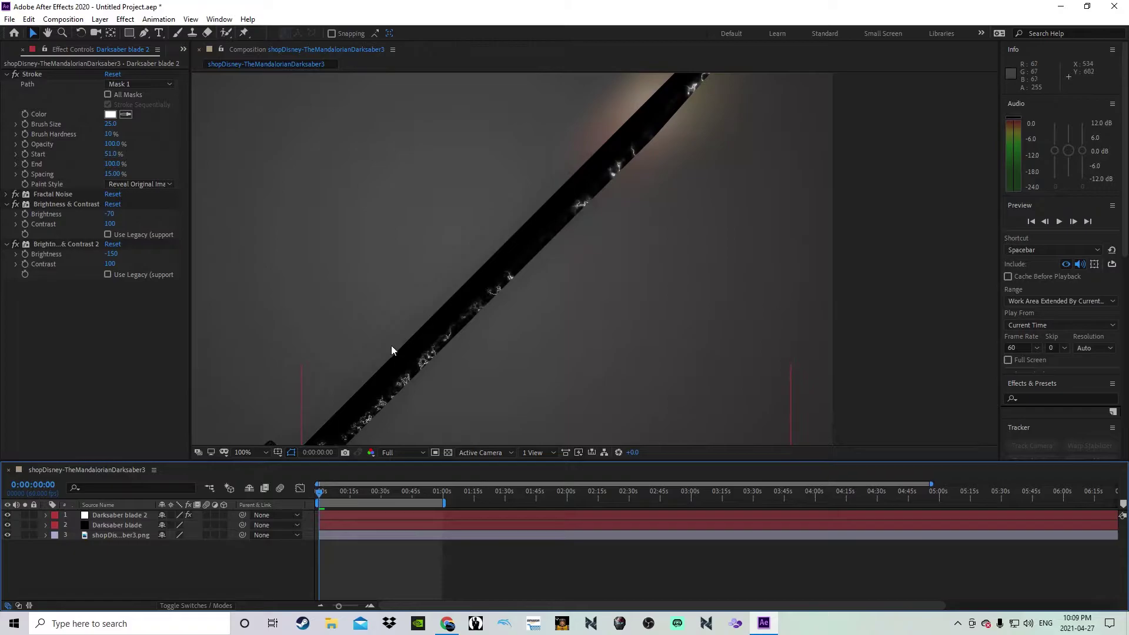
Expand the Fractal Noise settings on Darksaber blade 2 and change the Noise Type to Spline.
{"action": "left_click", "coordinate": [7, 194]}
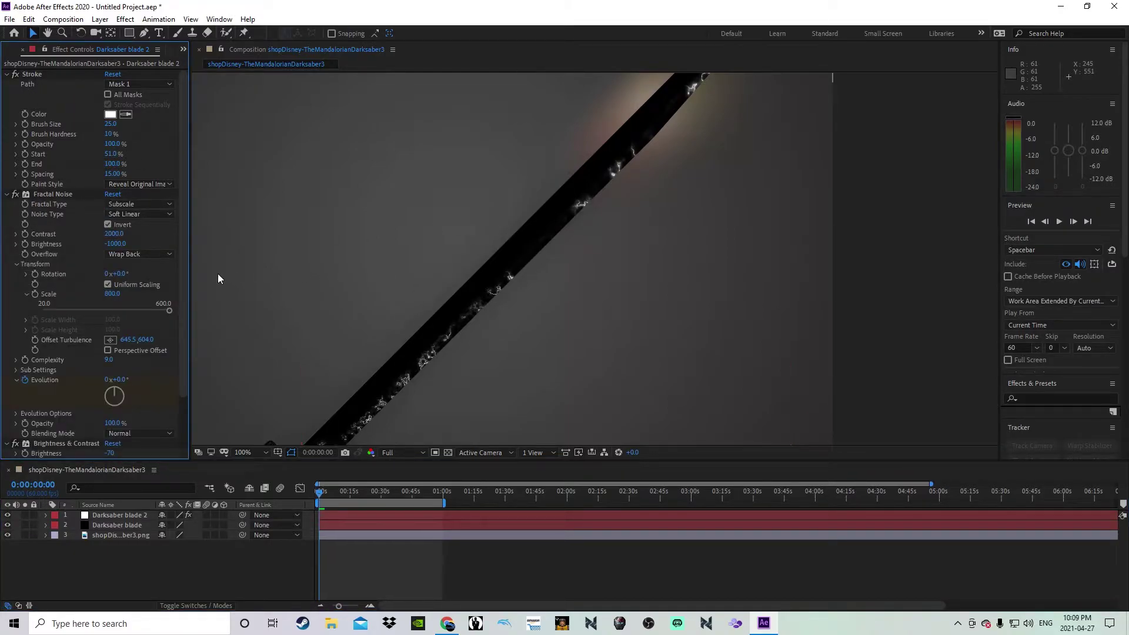
{"action": "left_click", "coordinate": [106, 225]}
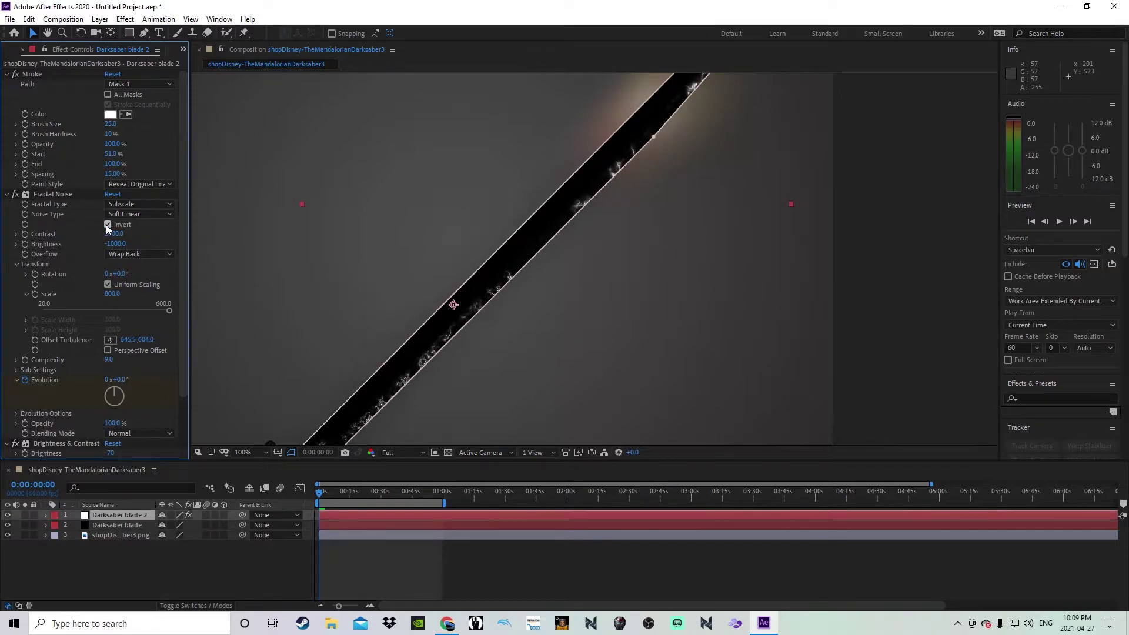
{"action": "left_click", "coordinate": [132, 213]}
{"action": "left_click", "coordinate": [138, 243]}
{"action": "left_click", "coordinate": [139, 215]}
{"action": "left_click", "coordinate": [141, 265]}
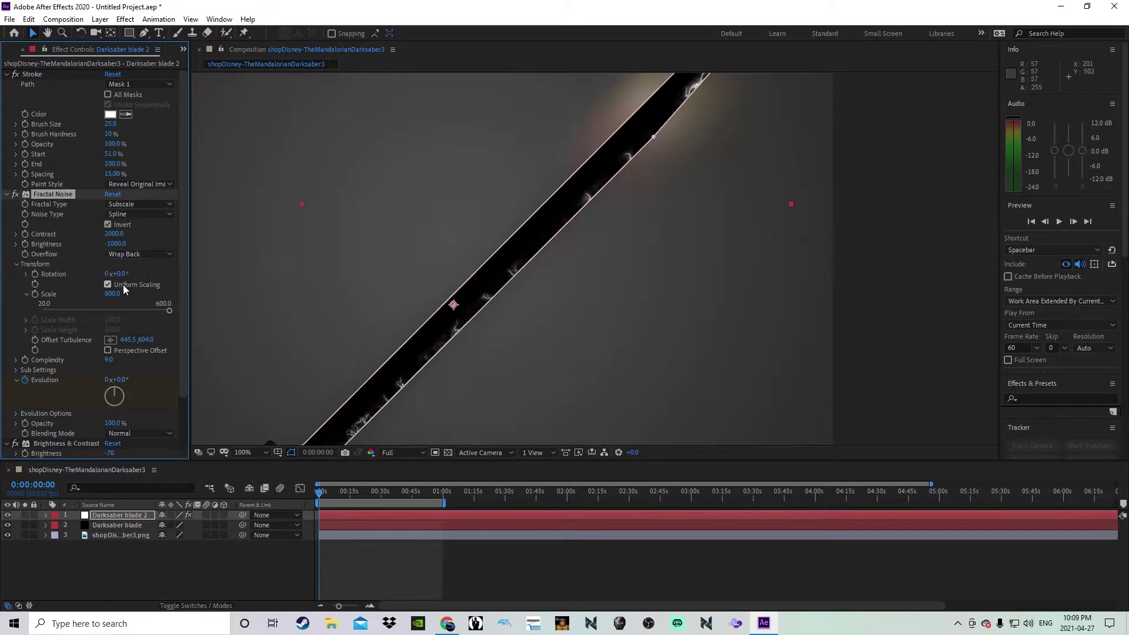
Set the Fractal Noise transform to Scale 602 and Rotation 27°, and check the result on the whole sword.
{"action": "left_click_drag", "start_coordinate": [114, 294], "coordinate": [254, 303]}
{"action": "left_click_drag", "start_coordinate": [1, 305], "coordinate": [14, 307]}
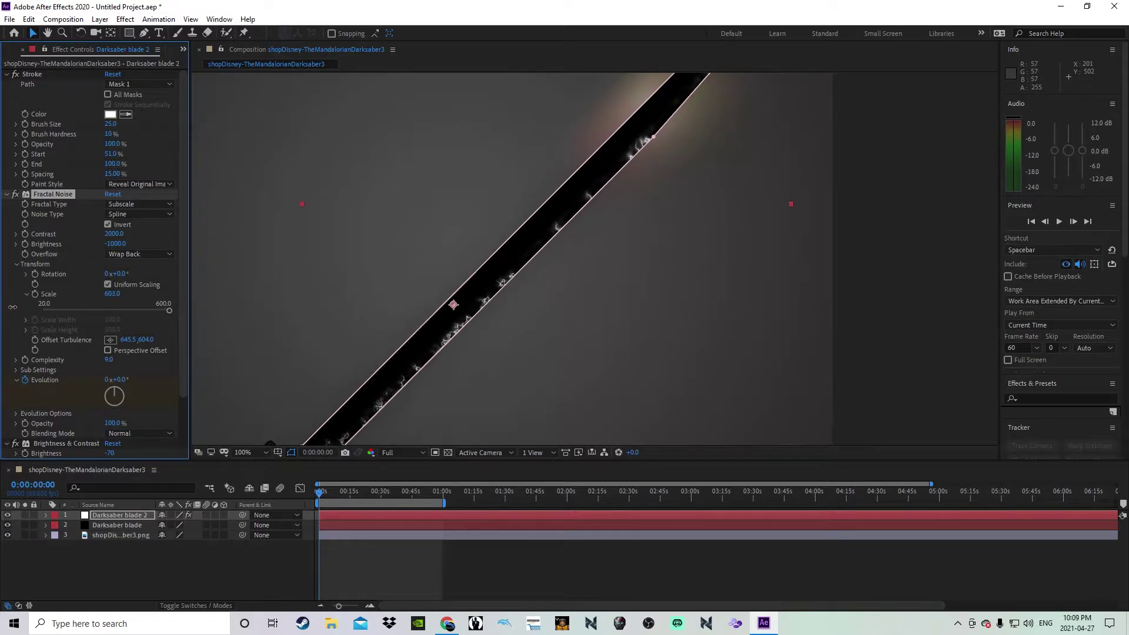
{"action": "left_click_drag", "start_coordinate": [120, 274], "coordinate": [144, 274]}
{"action": "scroll", "coordinate": [558, 302], "scroll_direction": "down", "scroll_amount": 2}
{"action": "left_click", "coordinate": [783, 217]}
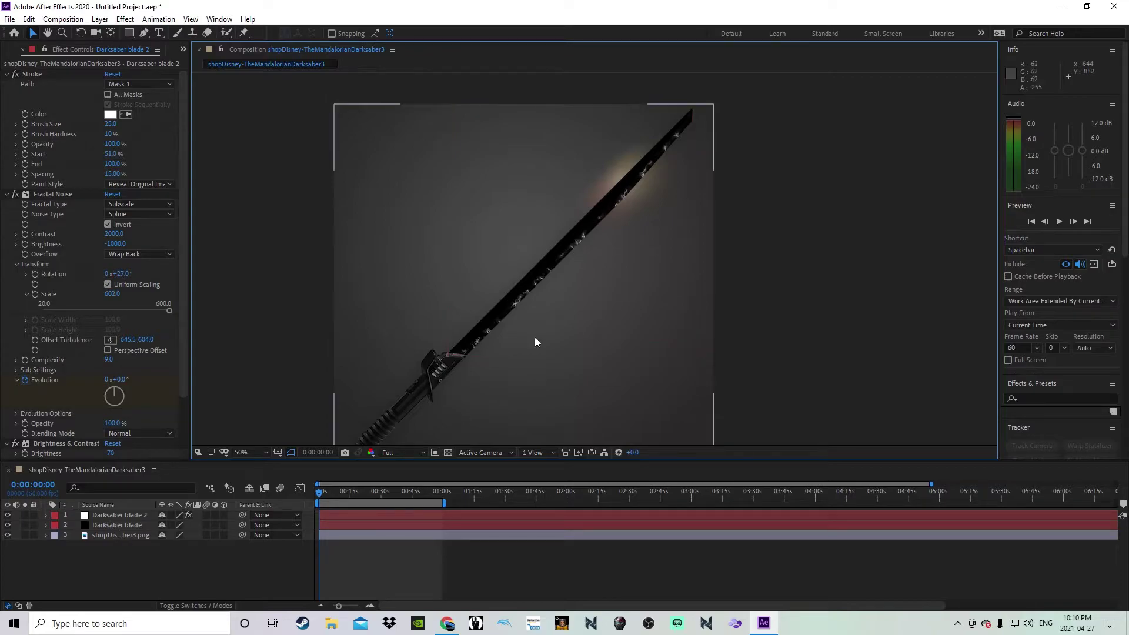
Duplicate the black Darksaber blade layer and add the Video Copilot Saber effect to the lower copy.
{"action": "left_click", "coordinate": [108, 527]}
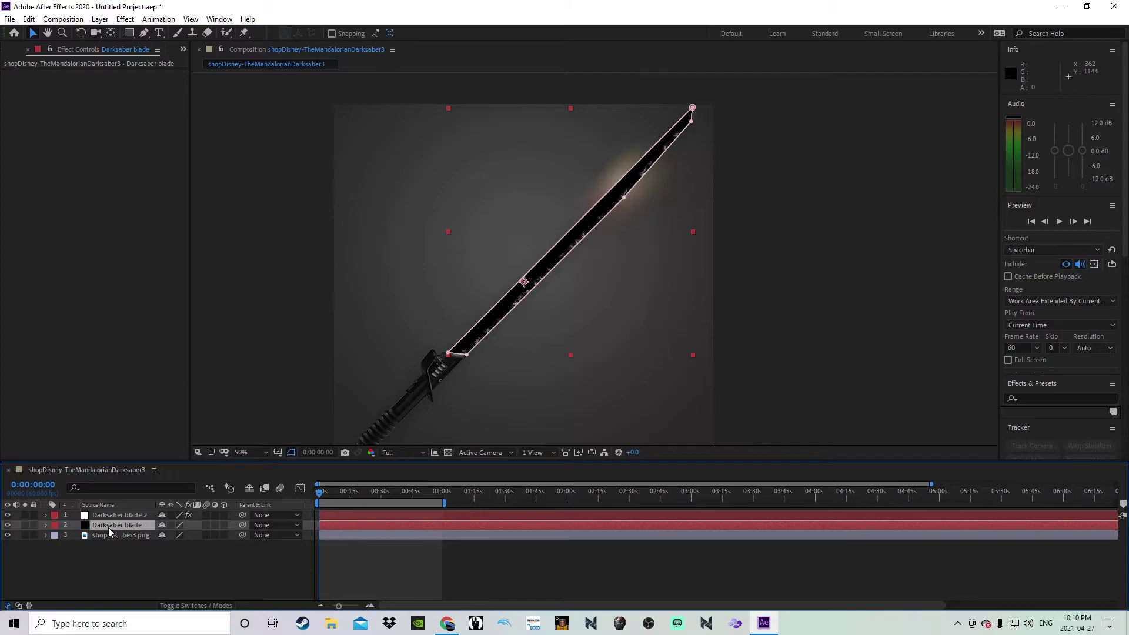
{"action": "key", "text": "ctrl+d"}
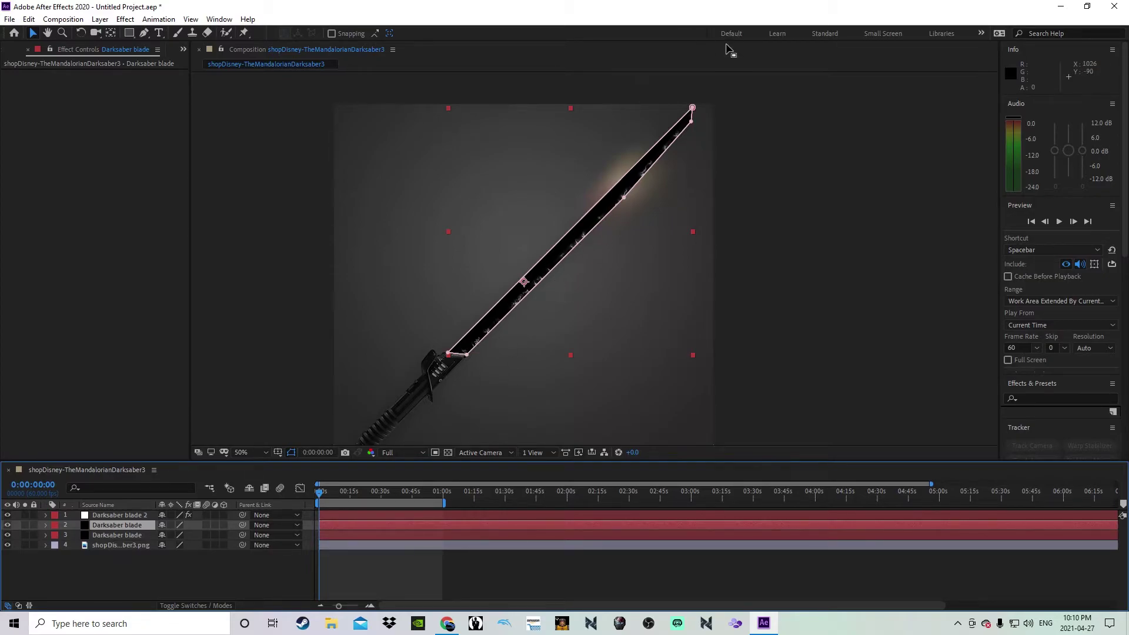
{"action": "left_click", "coordinate": [139, 536]}
{"action": "left_click", "coordinate": [128, 20]}
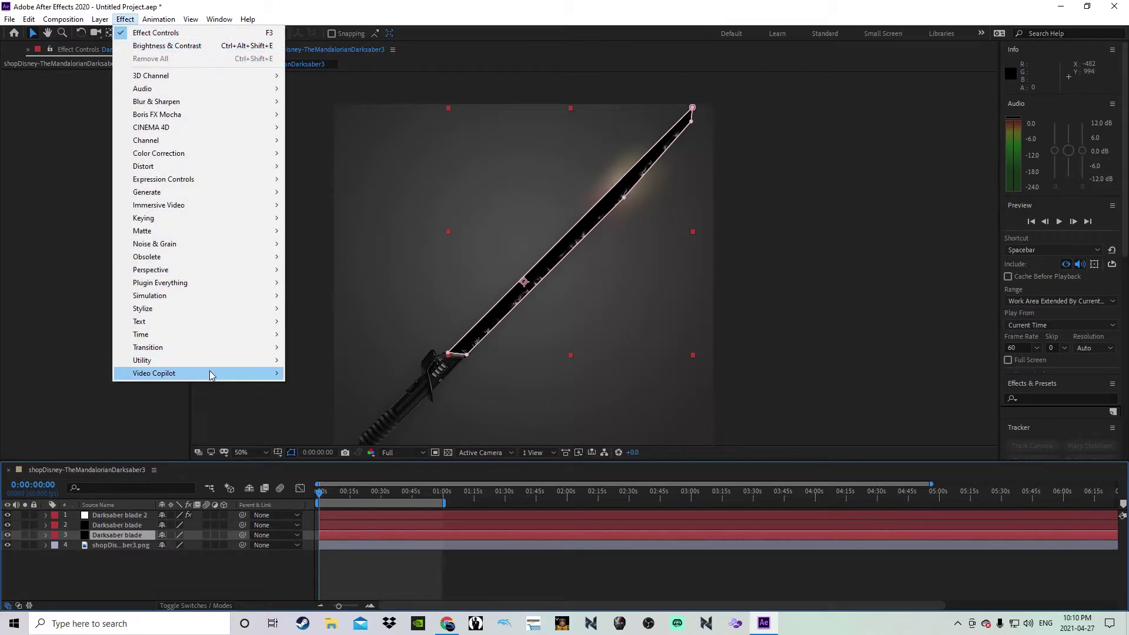
{"action": "mouse_move", "coordinate": [250, 377]}
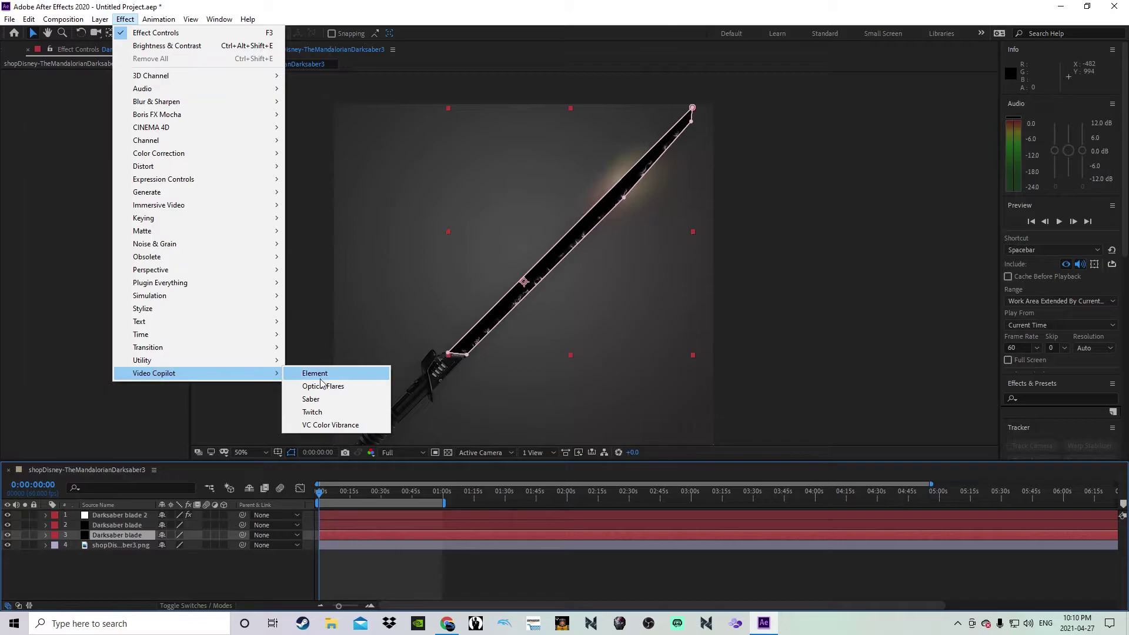
{"action": "left_click", "coordinate": [322, 401]}
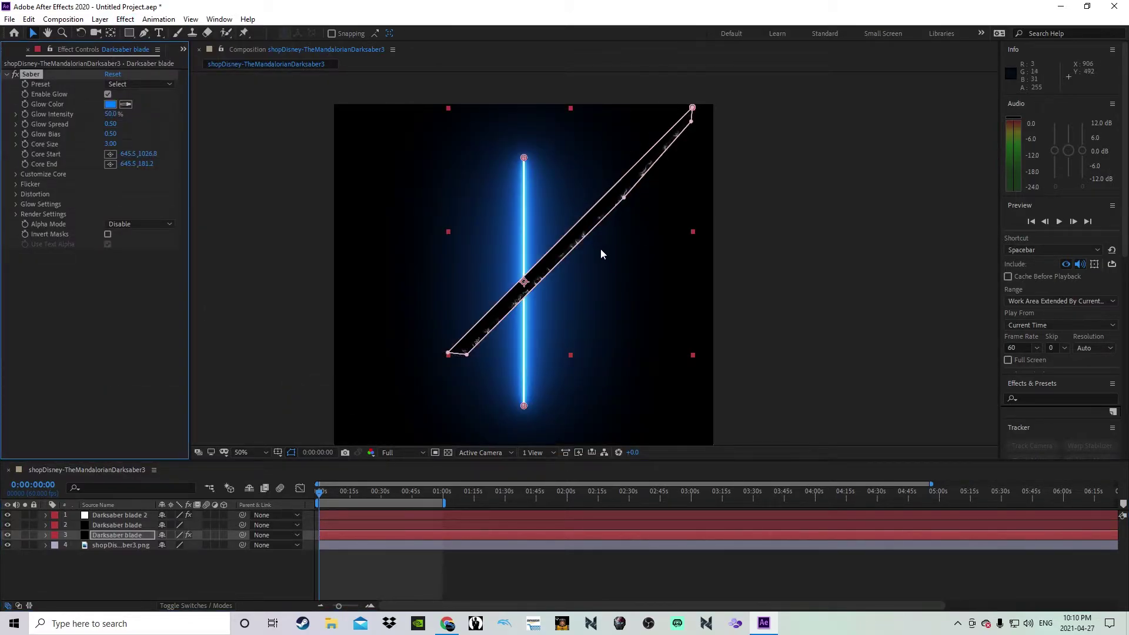
{"action": "scroll", "coordinate": [599, 250], "scroll_direction": "up", "scroll_amount": 2}
{"action": "scroll", "coordinate": [381, 217], "scroll_direction": "down", "scroll_amount": 2}
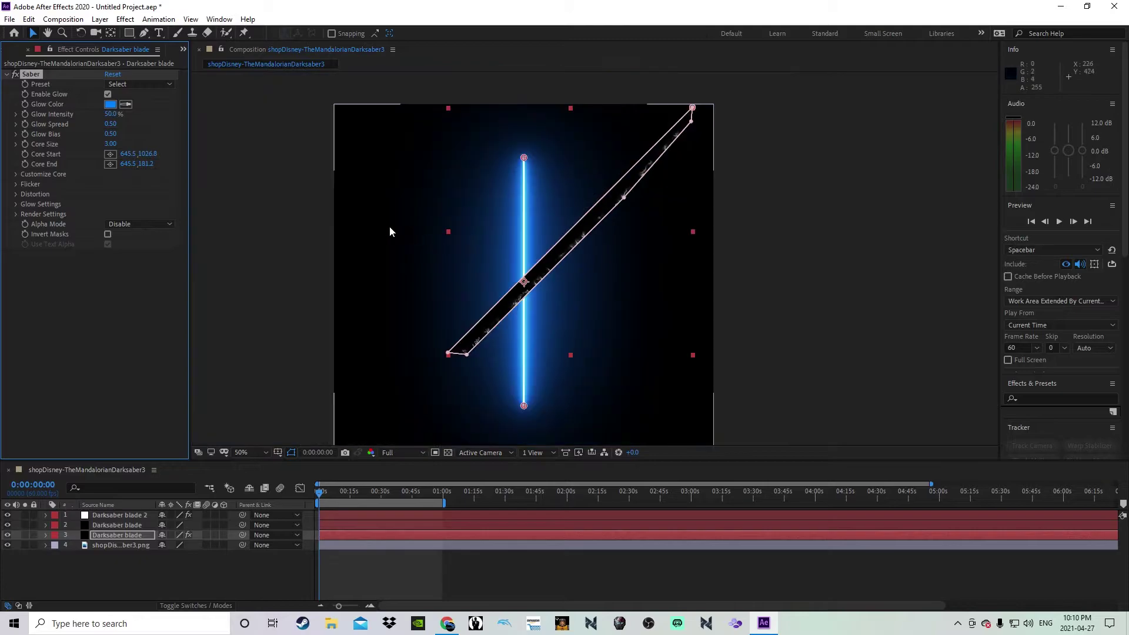
Set the Saber effect's Core Type to Layer Masks in its core customization.
{"action": "left_click", "coordinate": [16, 175]}
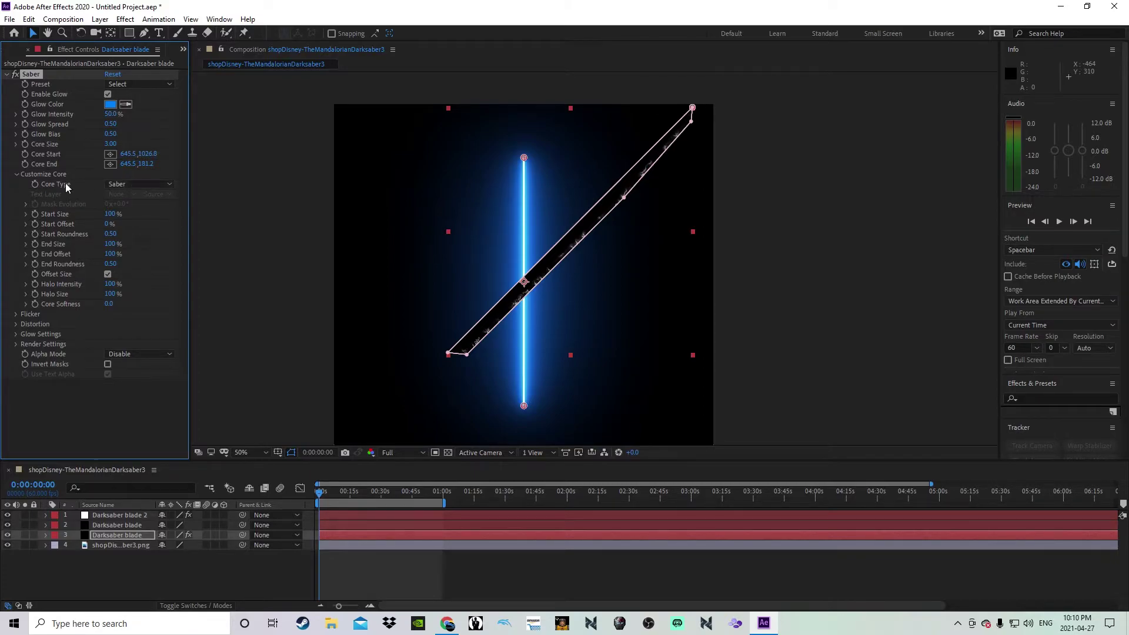
{"action": "left_click", "coordinate": [152, 189]}
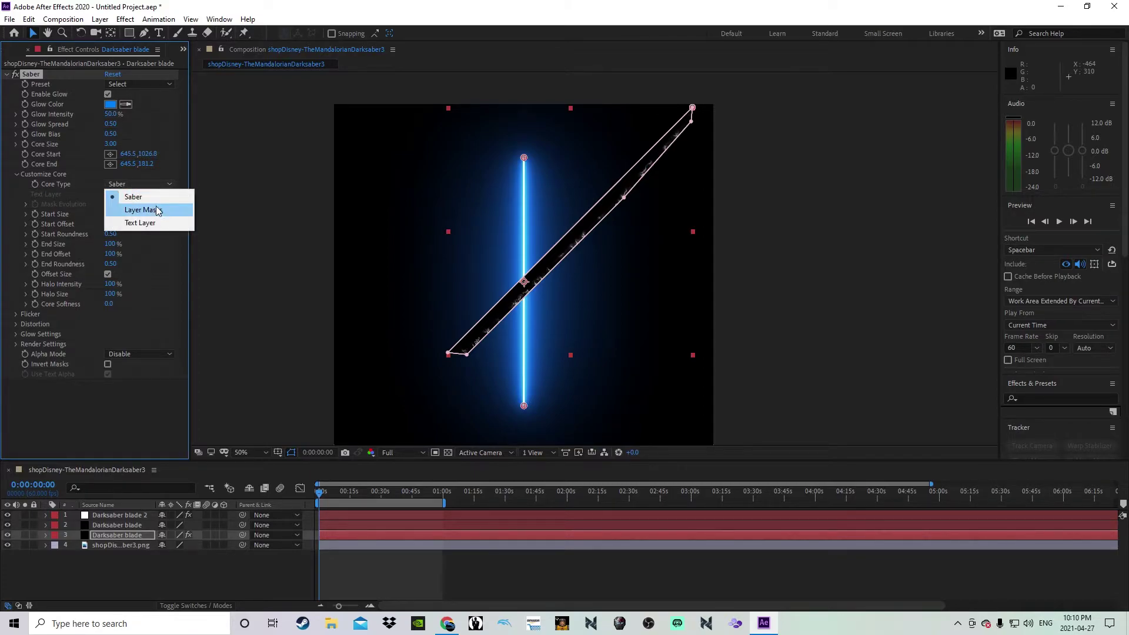
{"action": "left_click", "coordinate": [151, 212]}
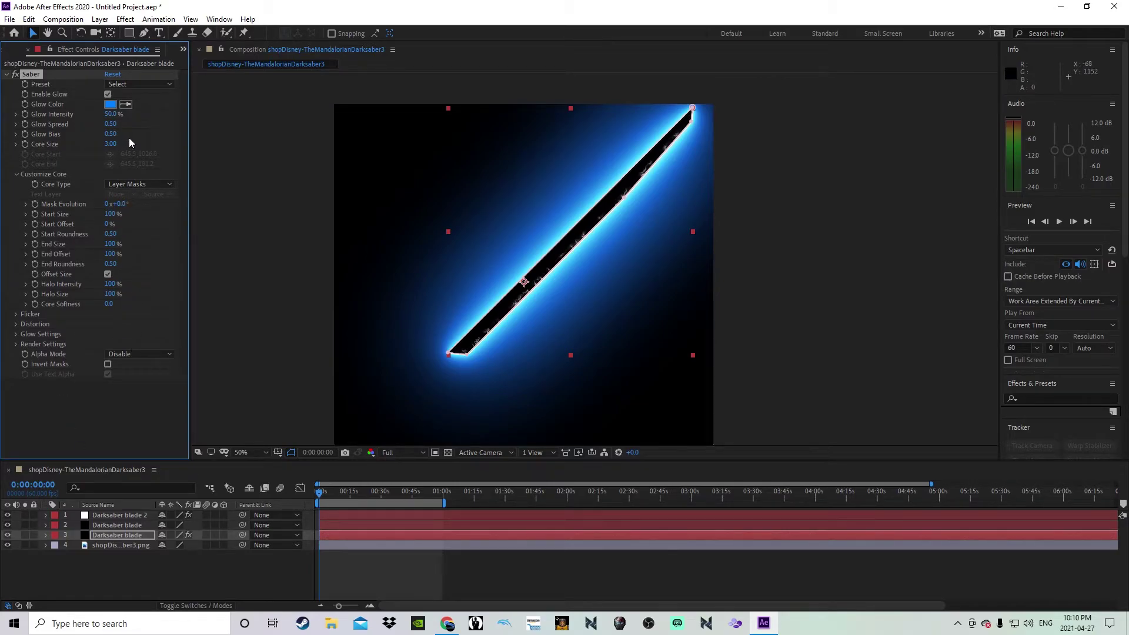
Set the Saber Glow Color to the pale blue-white D9ECFE and inspect the glow around the blade.
{"action": "left_click", "coordinate": [111, 105]}
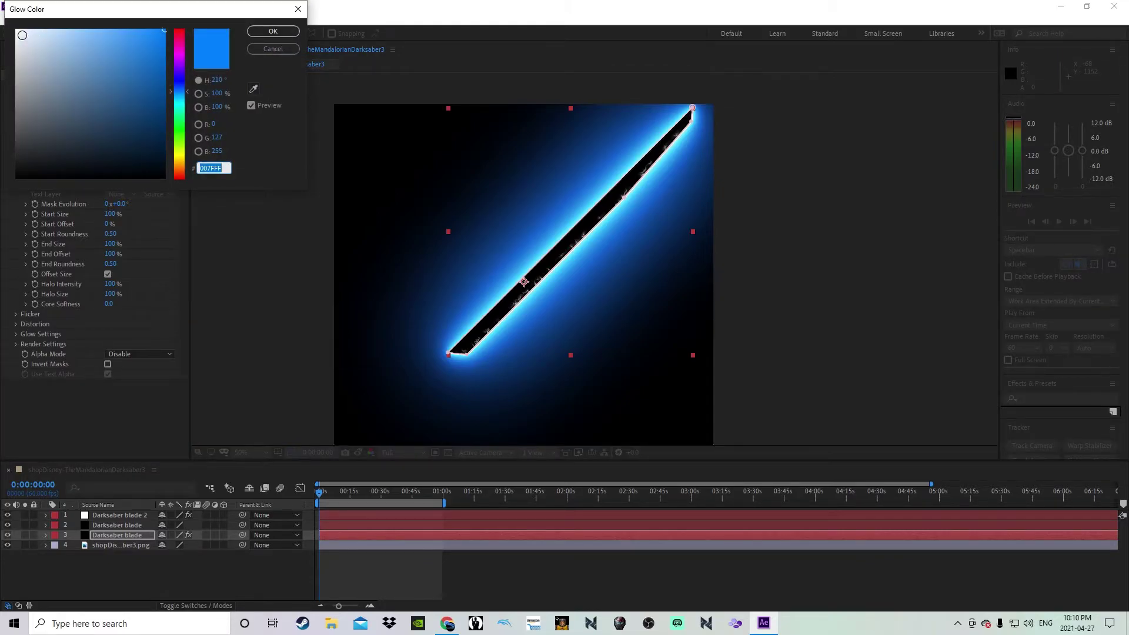
{"action": "left_click", "coordinate": [21, 34]}
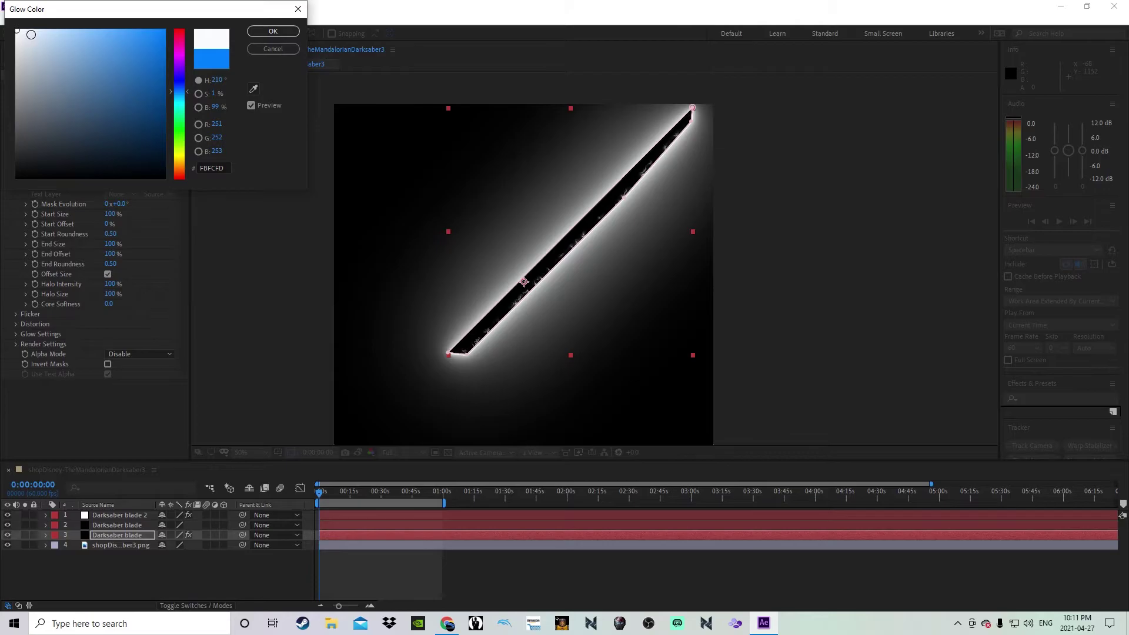
{"action": "left_click", "coordinate": [35, 35]}
{"action": "left_click_drag", "start_coordinate": [36, 35], "coordinate": [42, 35]}
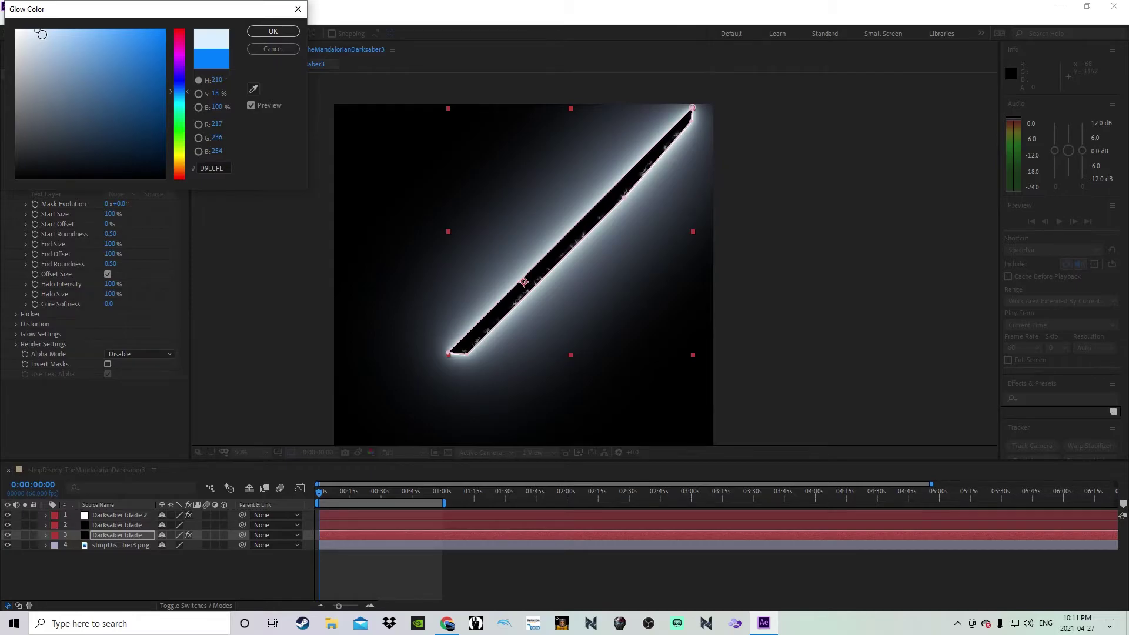
{"action": "left_click", "coordinate": [273, 31]}
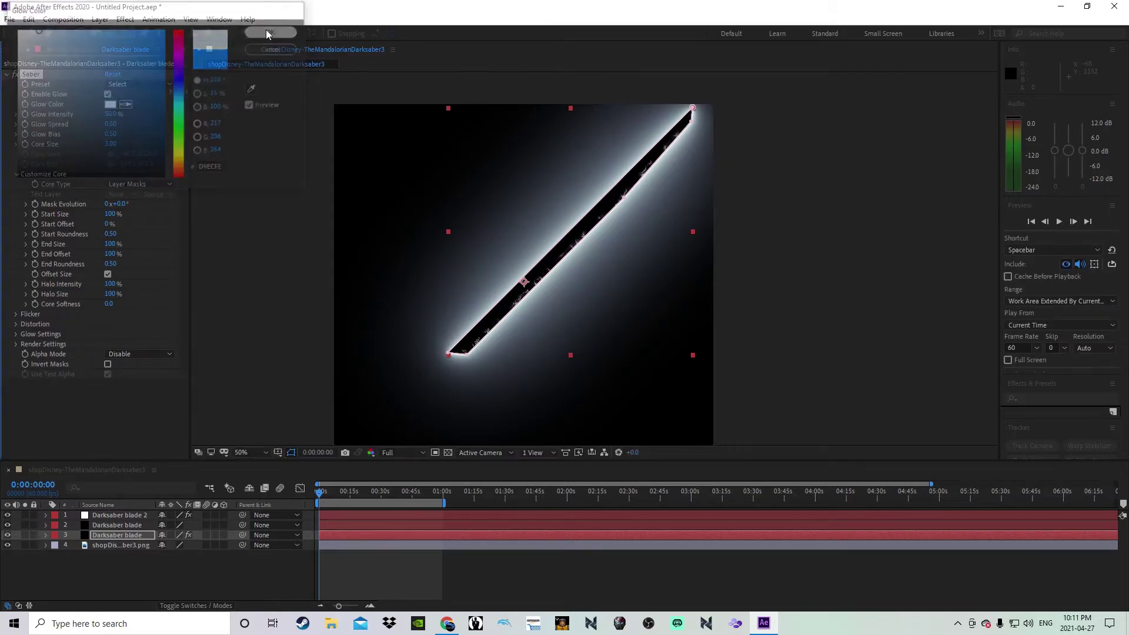
{"action": "key", "text": "period"}
{"action": "key", "text": "comma"}
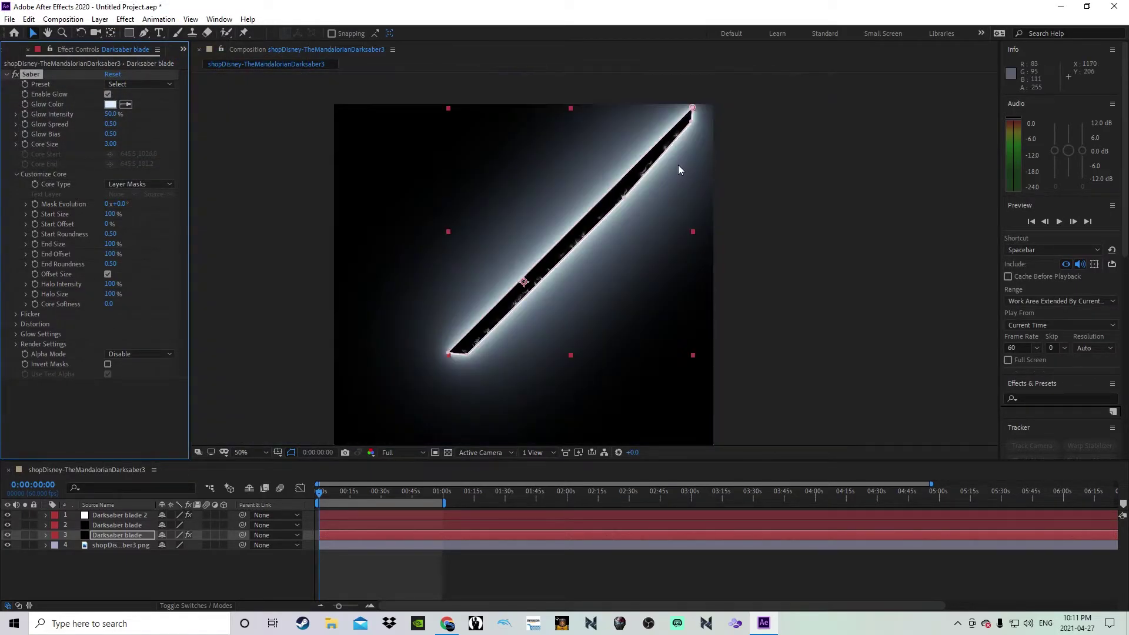
{"action": "key", "text": "period"}
{"action": "key", "text": "comma"}
Set the Saber Core Size to 1.00, Glow Bias to 0.25, Glow Spread to 0.20 and Glow Intensity to 100%.
{"action": "left_click_drag", "start_coordinate": [113, 146], "coordinate": [108, 150]}
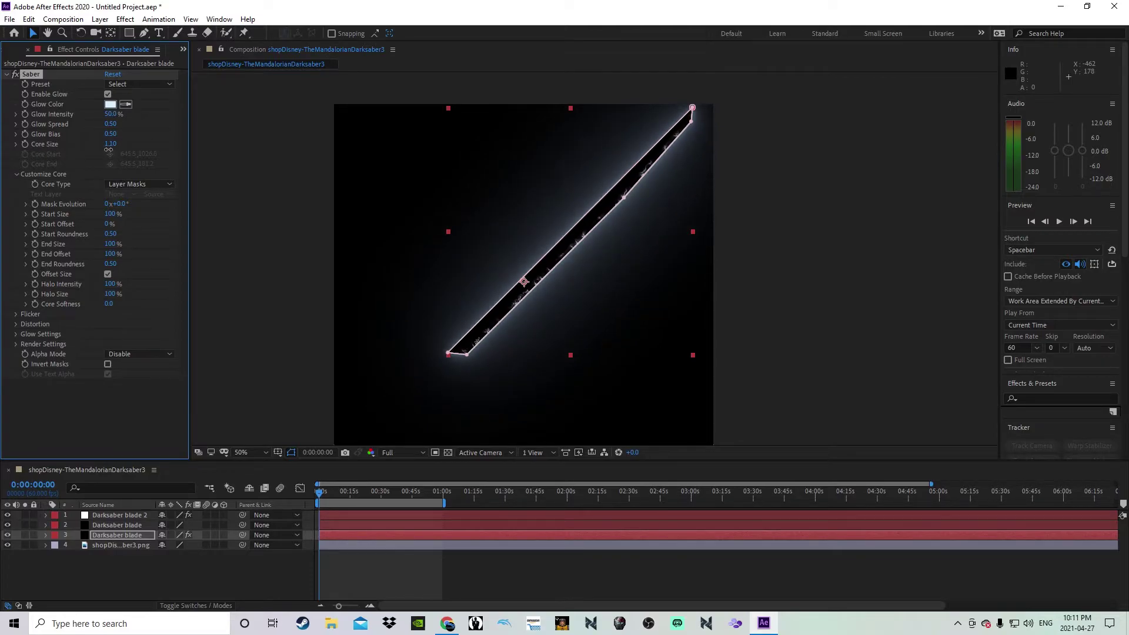
{"action": "left_click_drag", "start_coordinate": [108, 149], "coordinate": [108, 150]}
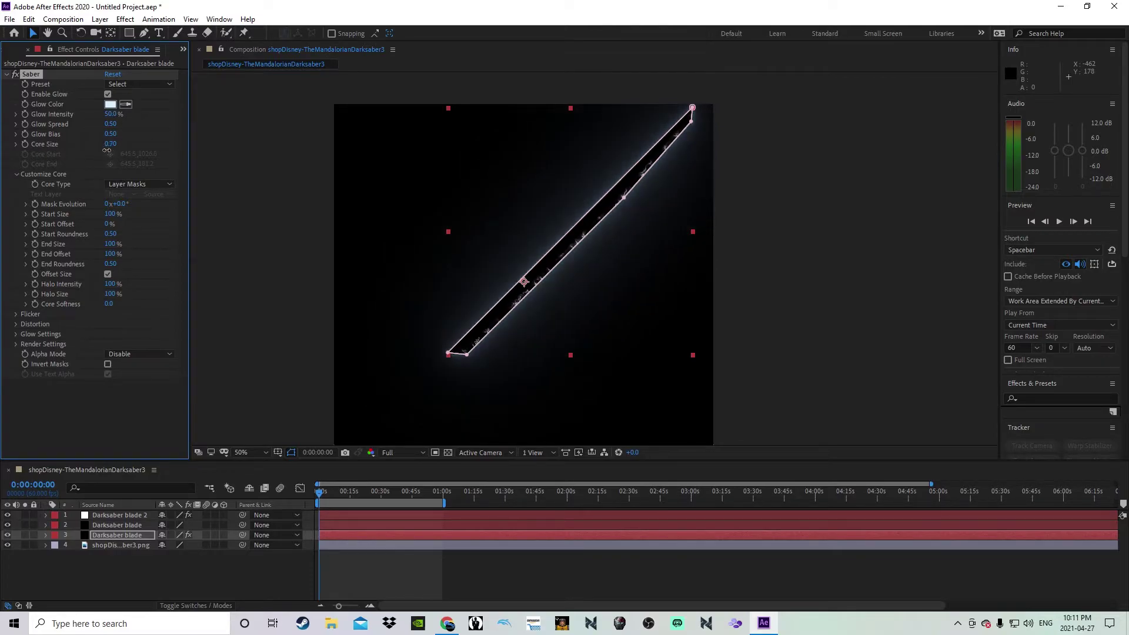
{"action": "scroll", "coordinate": [593, 257], "scroll_direction": "up", "scroll_amount": 2}
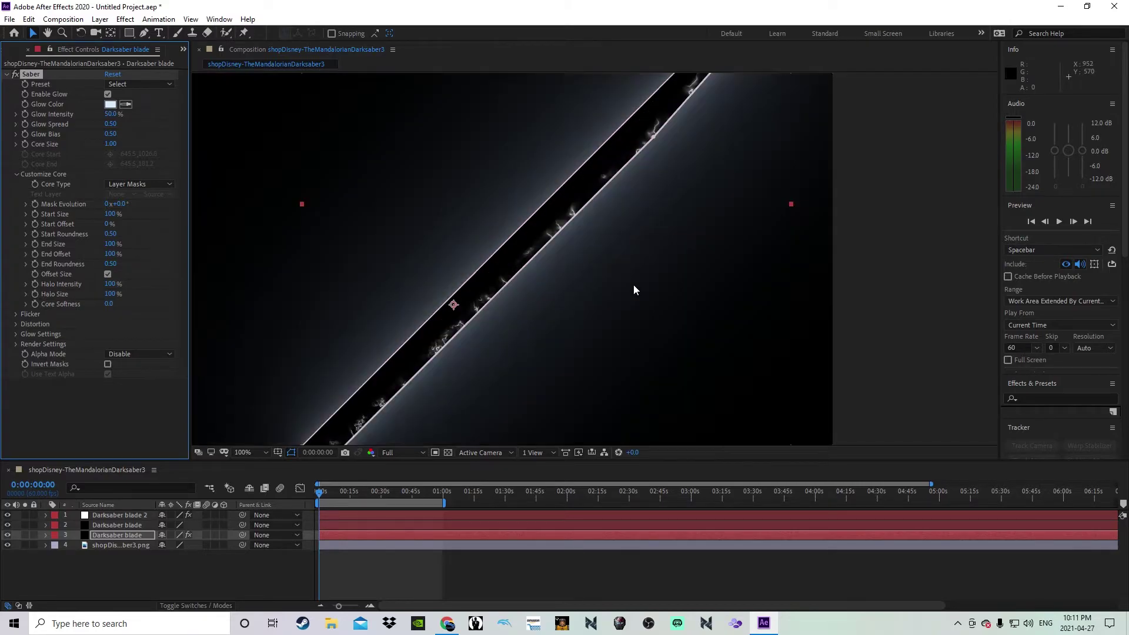
{"action": "left_click_drag", "start_coordinate": [120, 137], "coordinate": [110, 138]}
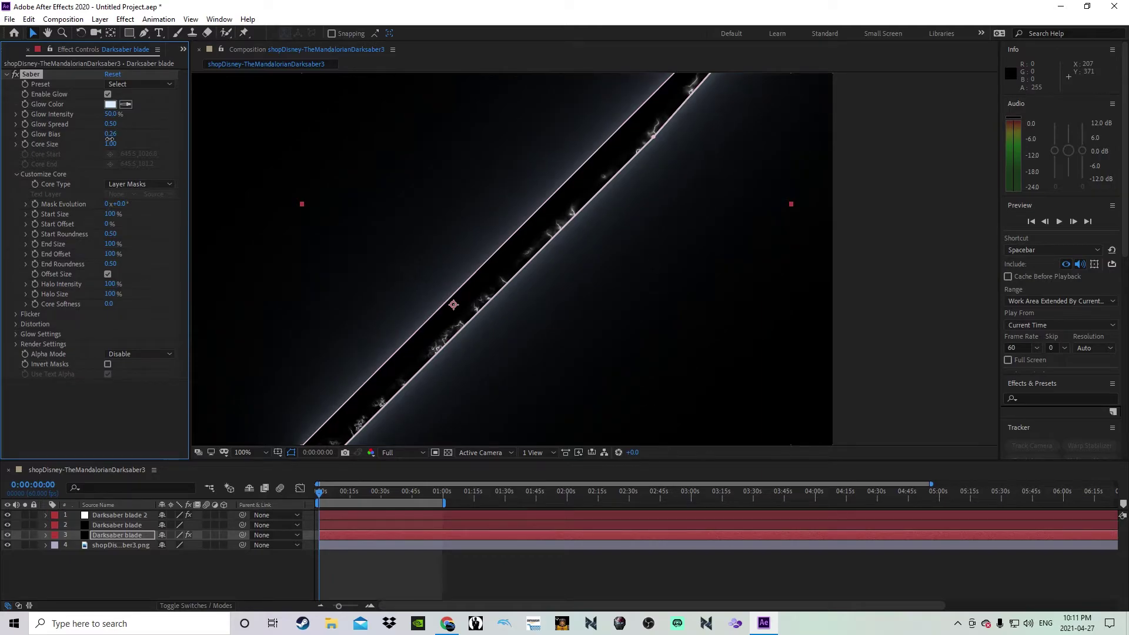
{"action": "left_click_drag", "start_coordinate": [110, 139], "coordinate": [143, 119]}
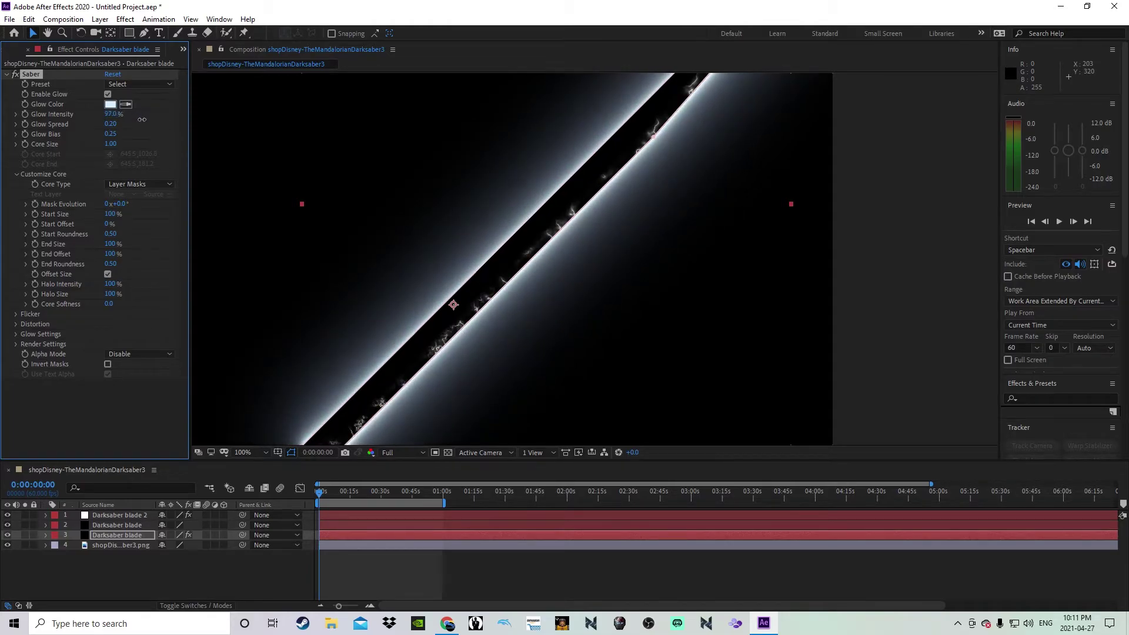
{"action": "left_click_drag", "start_coordinate": [144, 120], "coordinate": [146, 119]}
{"action": "scroll", "coordinate": [395, 170], "scroll_direction": "down", "scroll_amount": 2}
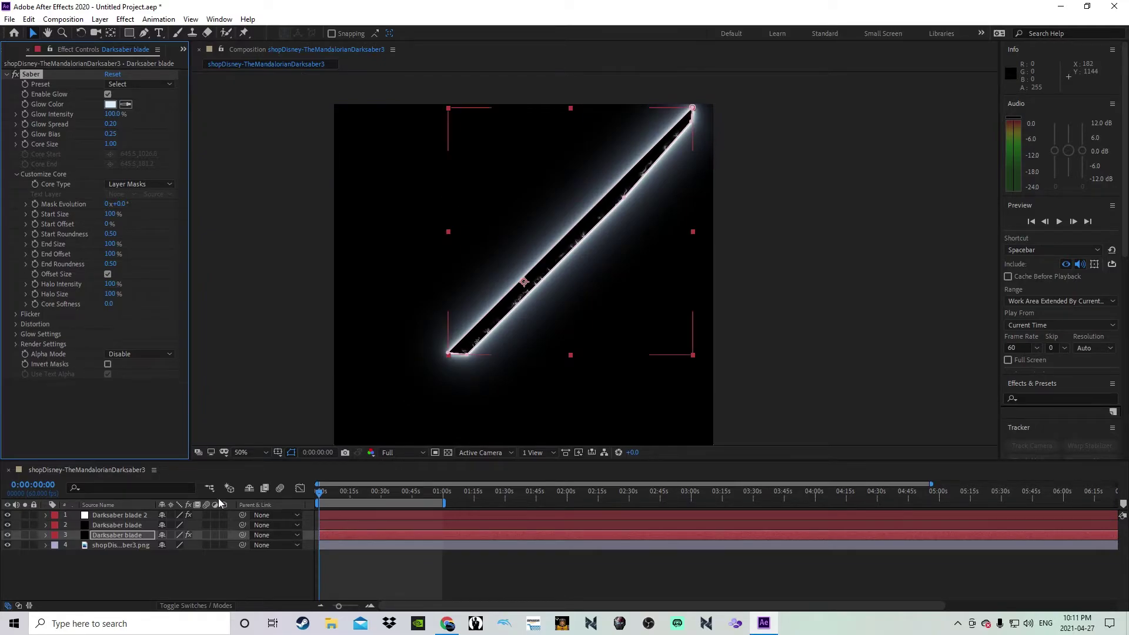
Expand the Saber flicker settings and compare the base of the glowing blade with the isolated sword image.
{"action": "left_click", "coordinate": [16, 315]}
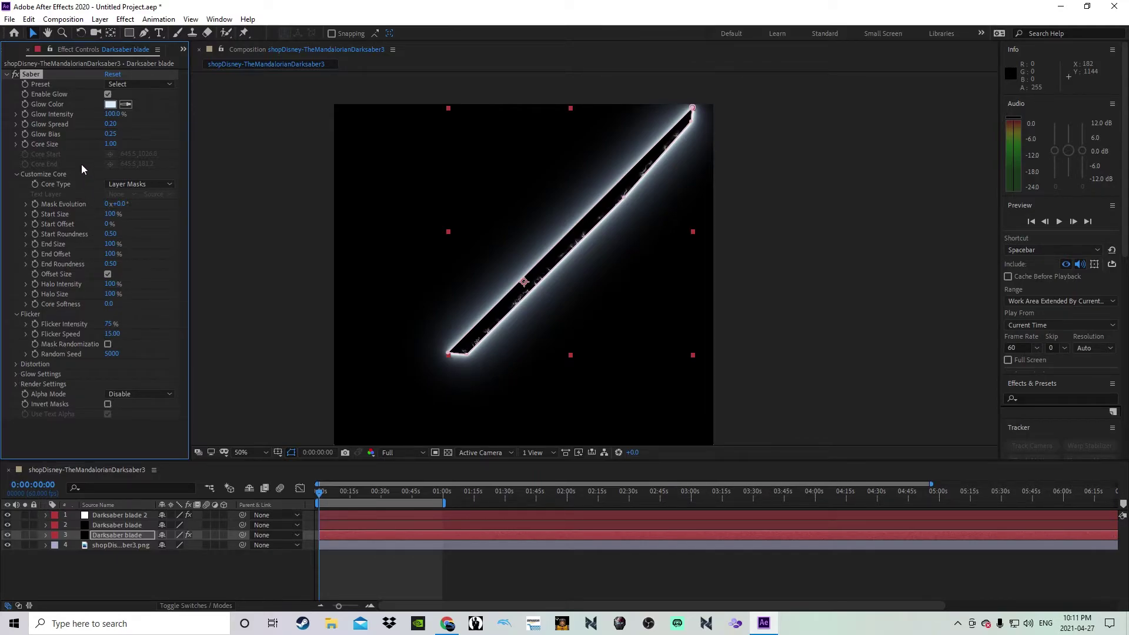
{"action": "scroll", "coordinate": [492, 345], "scroll_direction": "up", "scroll_amount": 2}
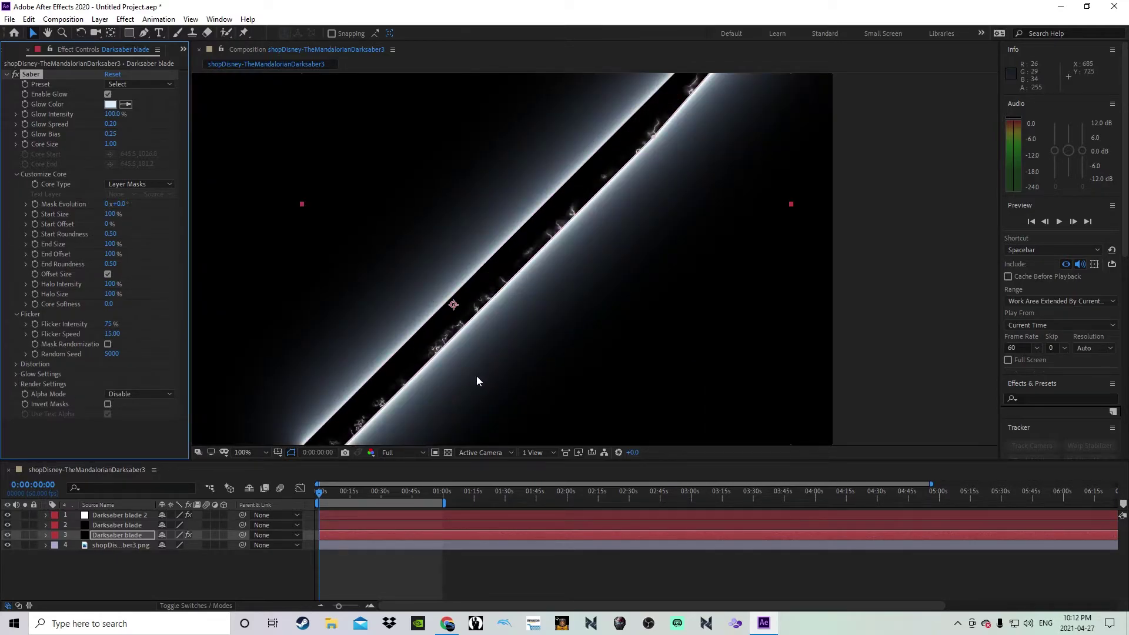
{"action": "left_click_drag", "start_coordinate": [486, 373], "coordinate": [555, 242]}
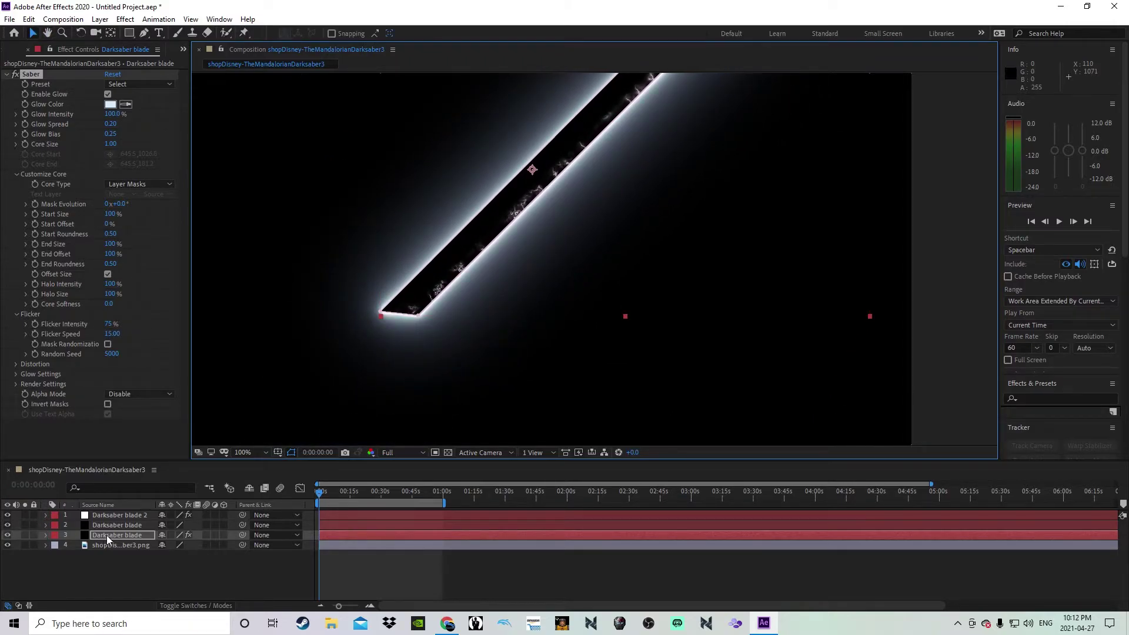
{"action": "left_click", "coordinate": [24, 545]}
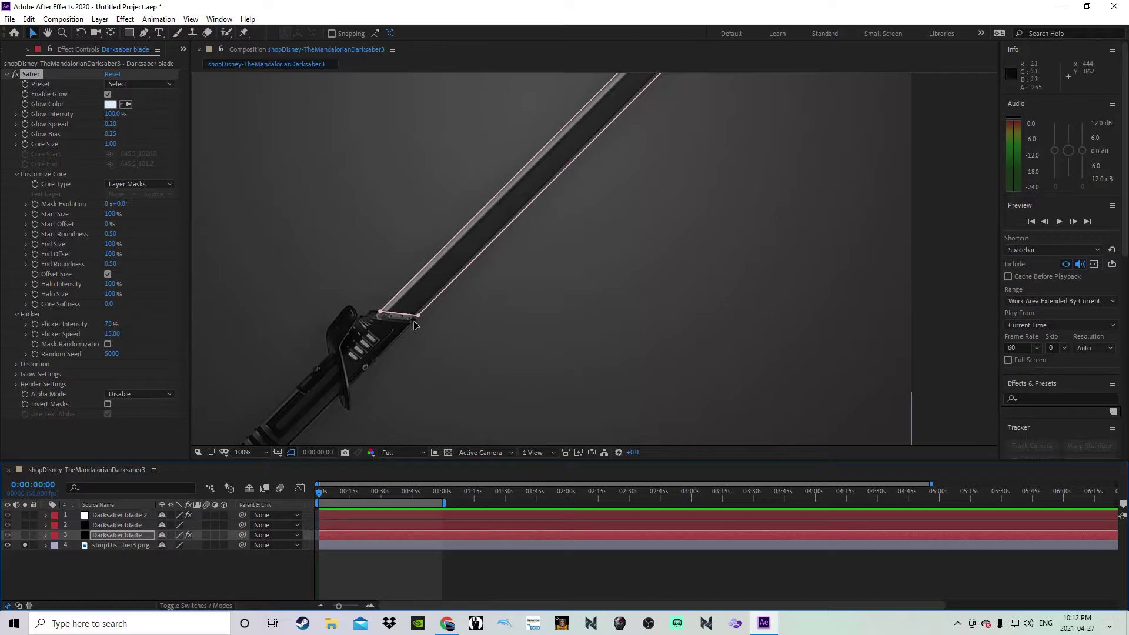
{"action": "left_click", "coordinate": [25, 544]}
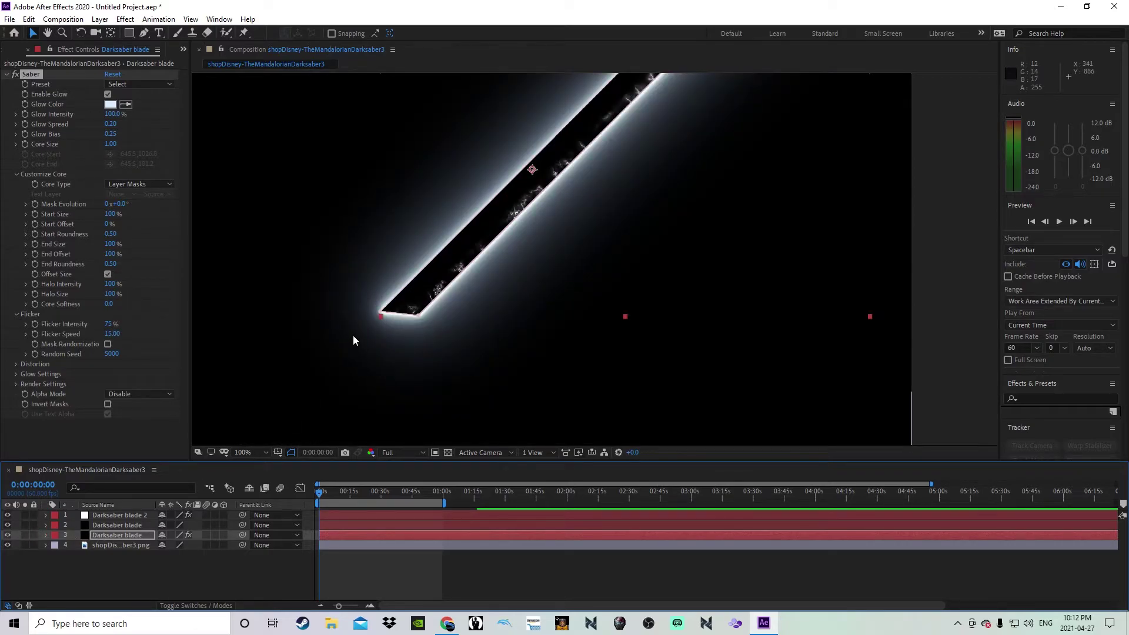
{"action": "key", "text": "comma"}
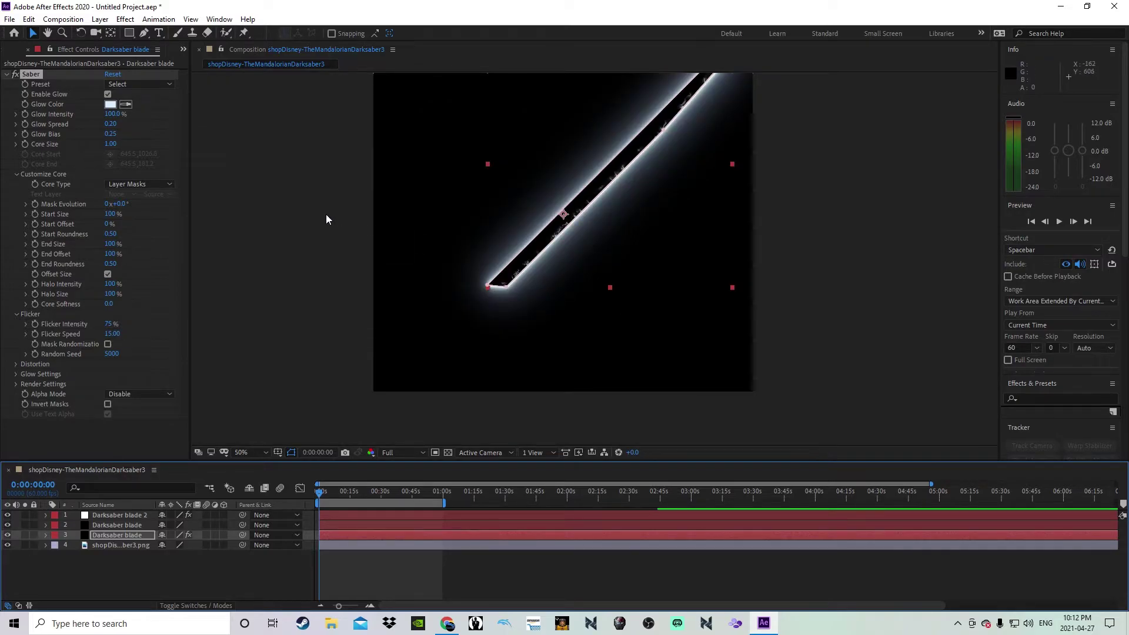
{"action": "left_click_drag", "start_coordinate": [331, 252], "coordinate": [318, 298]}
Set the Saber core's Start Offset to 5% and Mask Evolution to 173° to shift the glow's opening to the blade's base.
{"action": "left_click", "coordinate": [47, 172]}
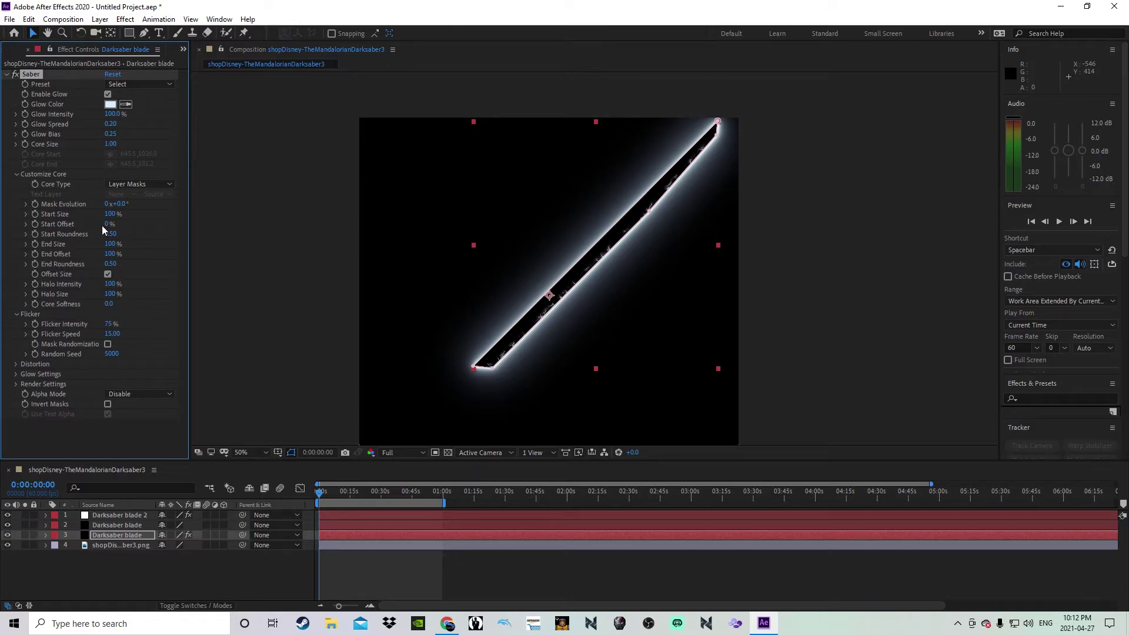
{"action": "left_click_drag", "start_coordinate": [109, 226], "coordinate": [114, 226]}
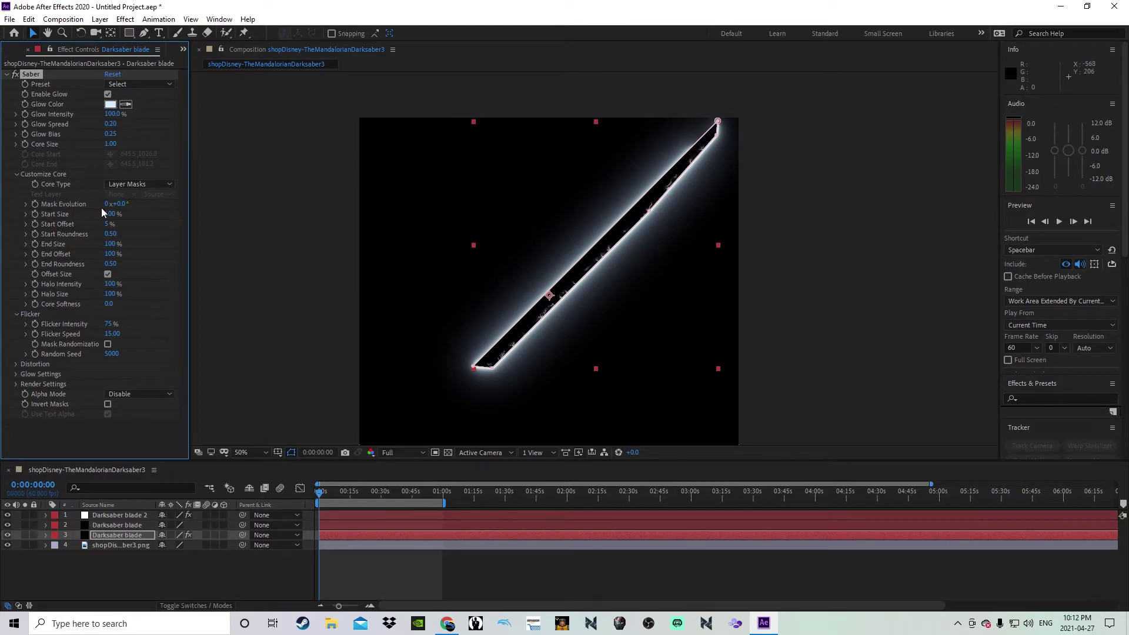
{"action": "left_click_drag", "start_coordinate": [123, 211], "coordinate": [224, 206]}
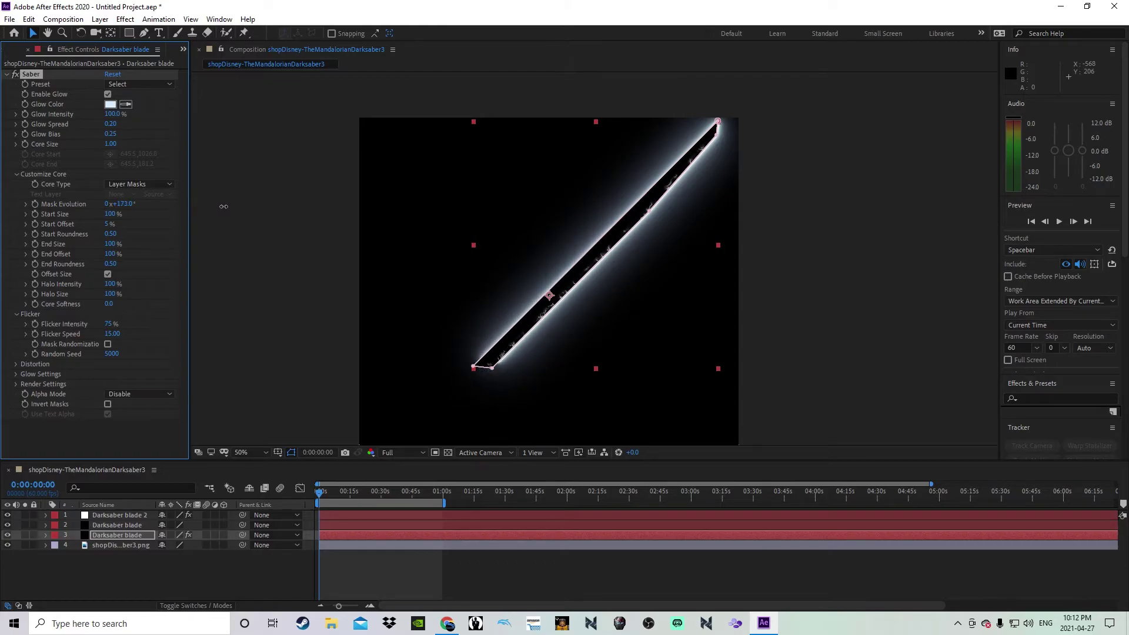
Reduce the Saber Start Offset to 4% and set Mask Evolution to 176° while checking the blade's base up close.
{"action": "key", "text": "period"}
{"action": "left_click_drag", "start_coordinate": [422, 371], "coordinate": [521, 190]}
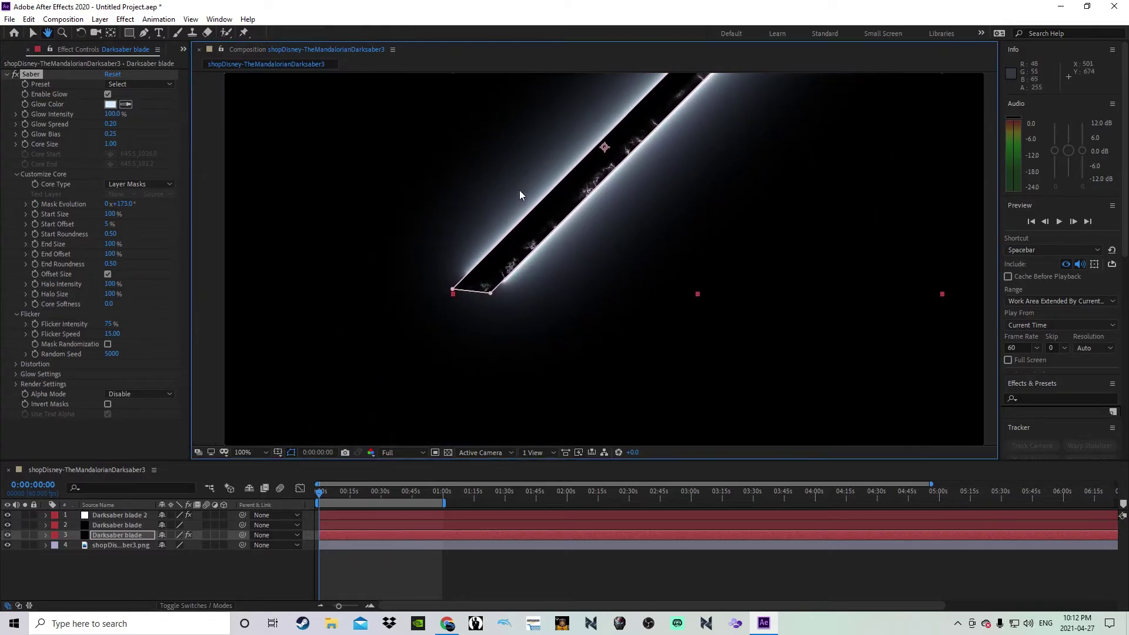
{"action": "key", "text": "period"}
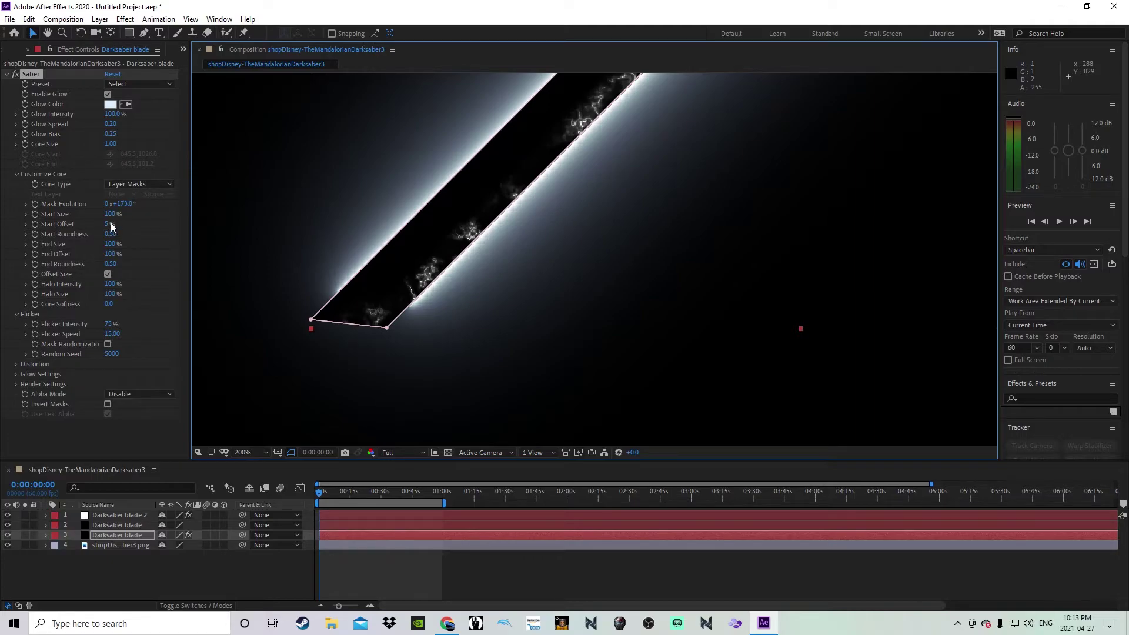
{"action": "left_click_drag", "start_coordinate": [110, 224], "coordinate": [110, 224]}
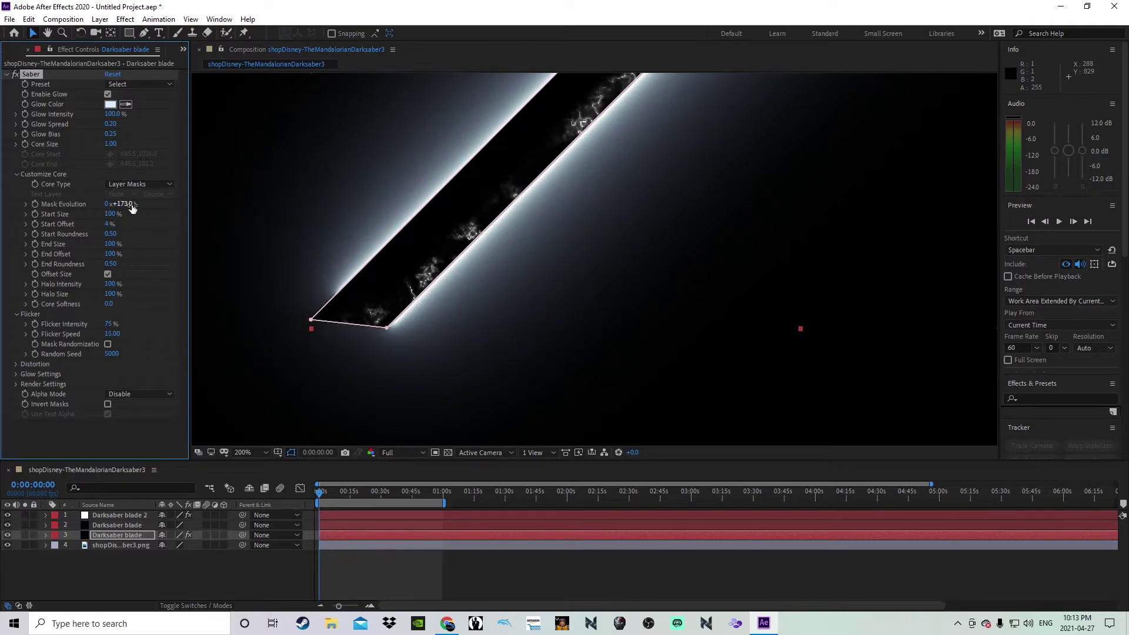
{"action": "left_click_drag", "start_coordinate": [135, 204], "coordinate": [134, 208]}
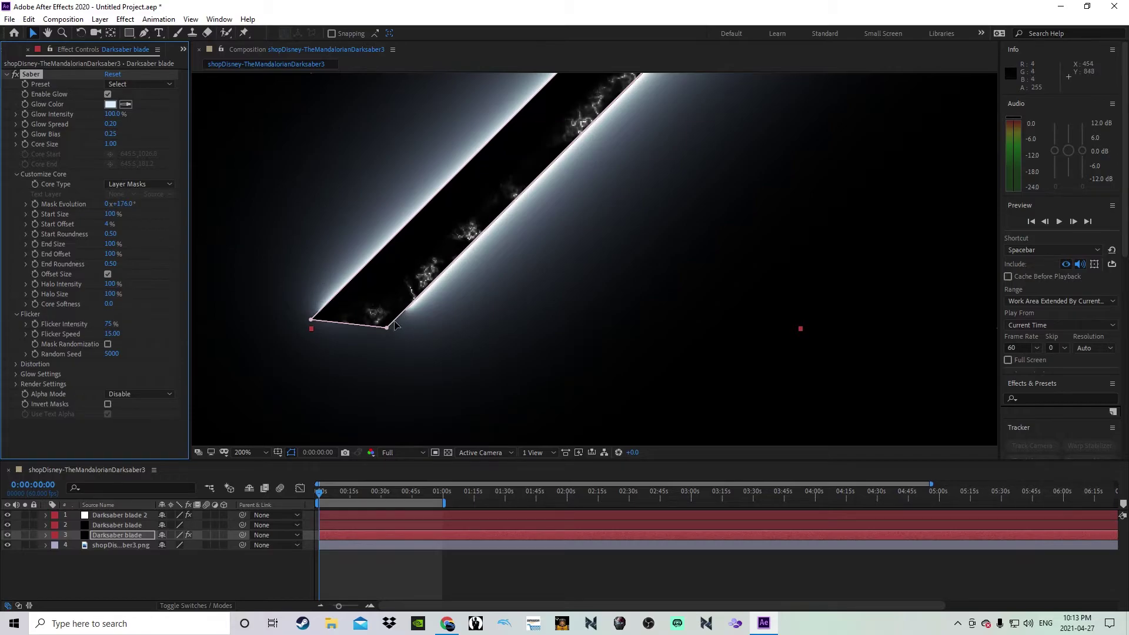
Set the Saber Start Offset to 3% and Mask Evolution to 177°, and check the whole blade with nothing selected.
{"action": "left_click", "coordinate": [111, 226]}
{"action": "type", "text": "3"}
{"action": "key", "text": "Return"}
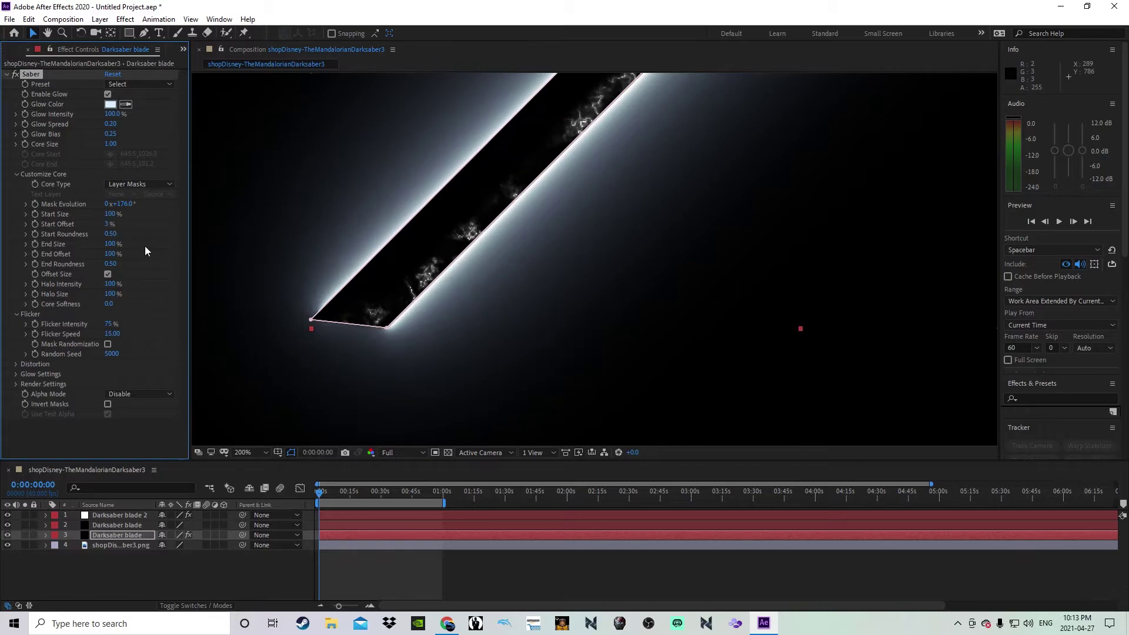
{"action": "left_click_drag", "start_coordinate": [133, 211], "coordinate": [134, 209]}
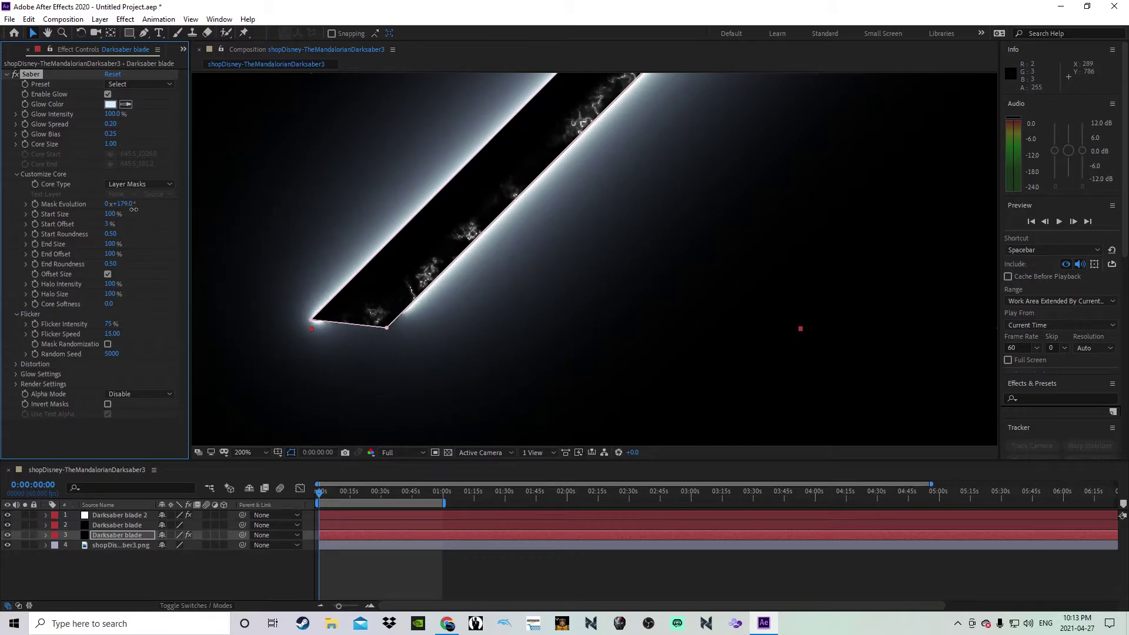
{"action": "left_click", "coordinate": [130, 211]}
{"action": "type", "text": "17"}
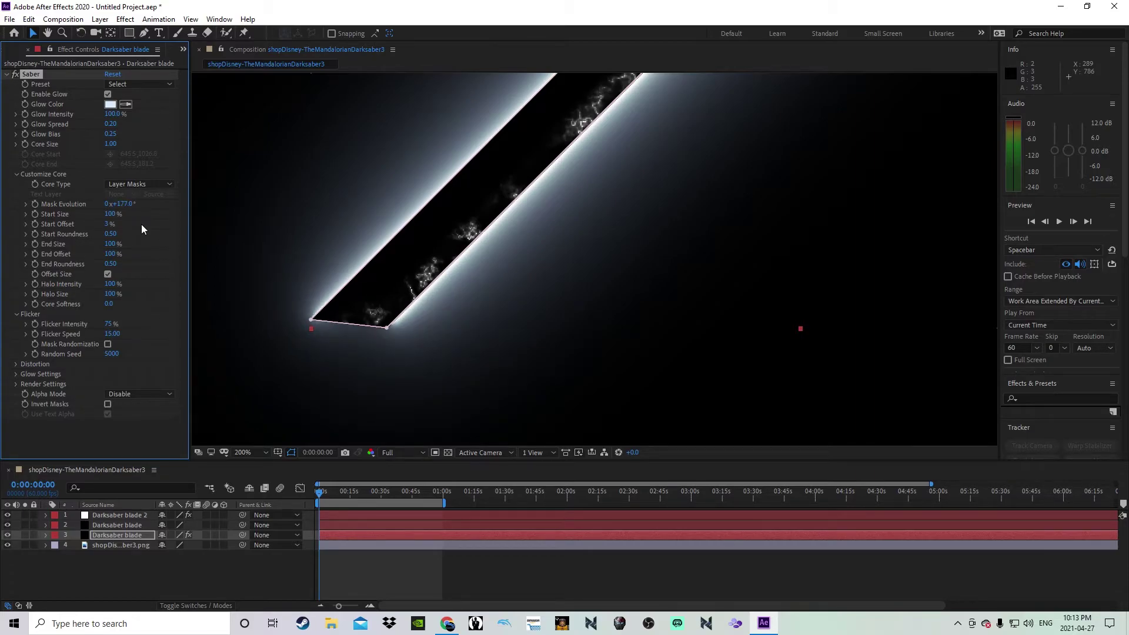
{"action": "key", "text": "ctrl+shift+a"}
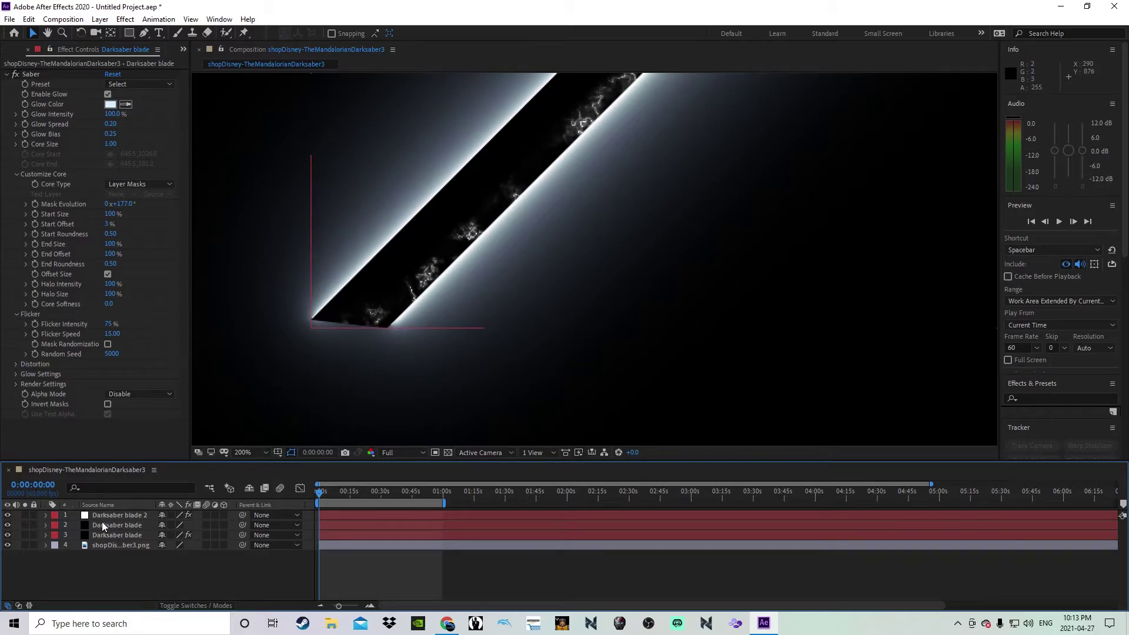
{"action": "scroll", "coordinate": [647, 243], "scroll_direction": "down", "scroll_amount": 2}
{"action": "scroll", "coordinate": [654, 252], "scroll_direction": "down", "scroll_amount": 2}
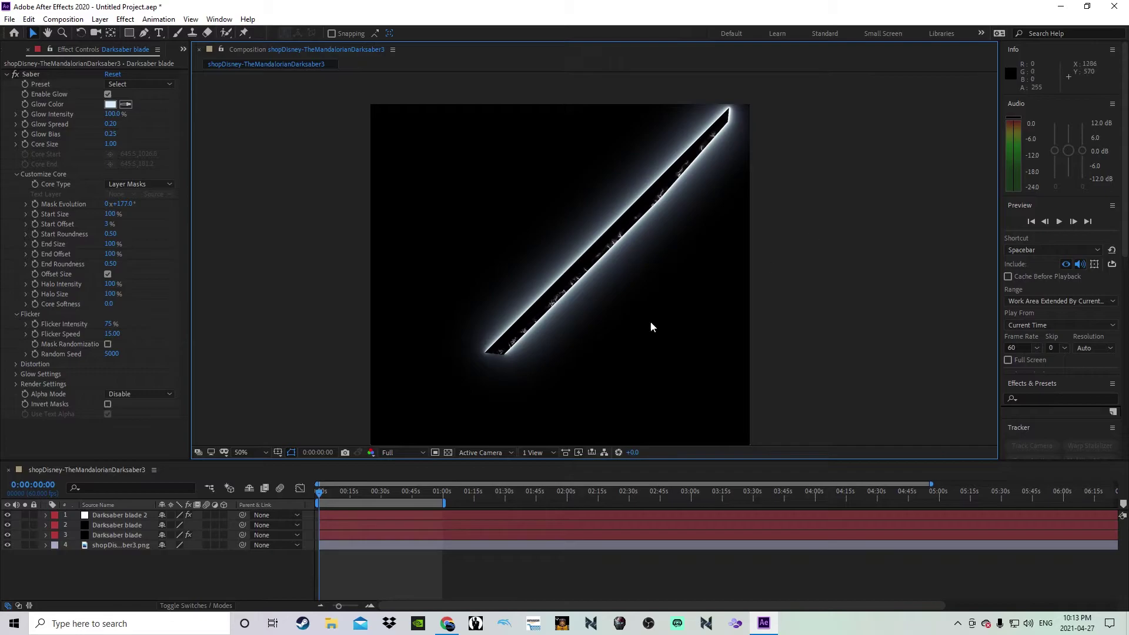
Set the blending mode of the Darksaber blade layer carrying Saber to Add and compare the result with the isolated sword image.
{"action": "left_click", "coordinate": [112, 536]}
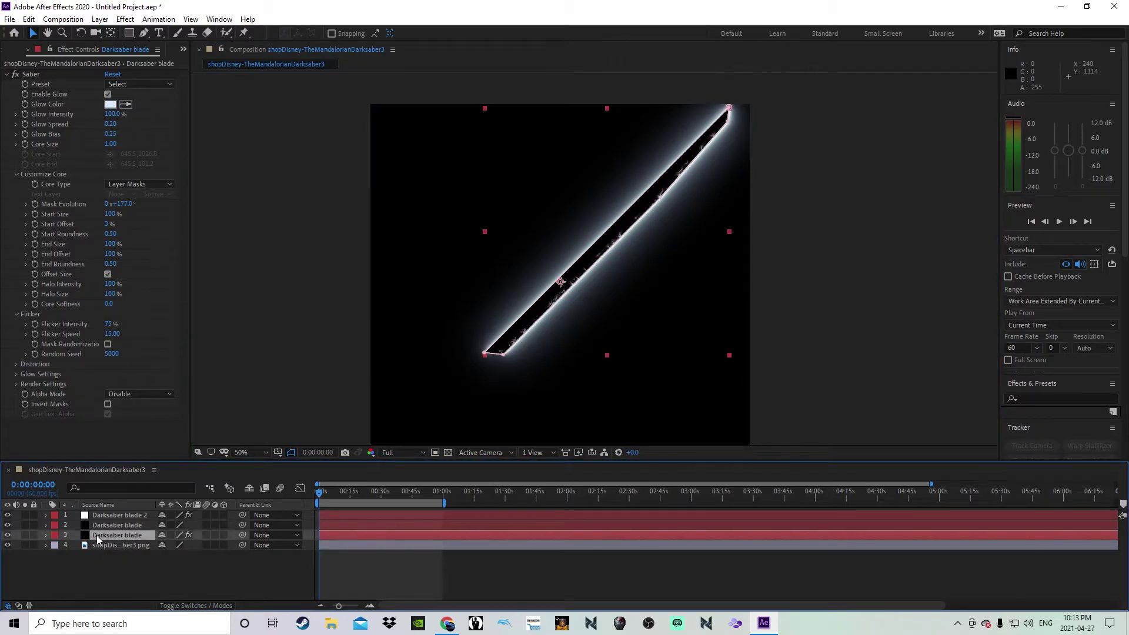
{"action": "right_click", "coordinate": [97, 535]}
{"action": "mouse_move", "coordinate": [176, 353]}
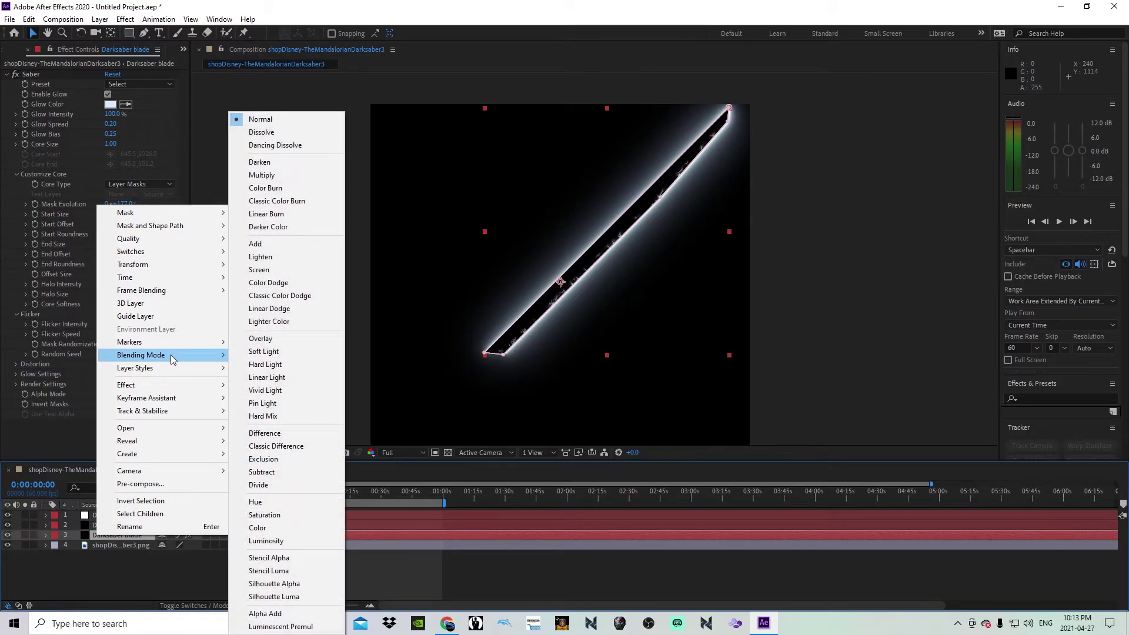
{"action": "left_click", "coordinate": [289, 249]}
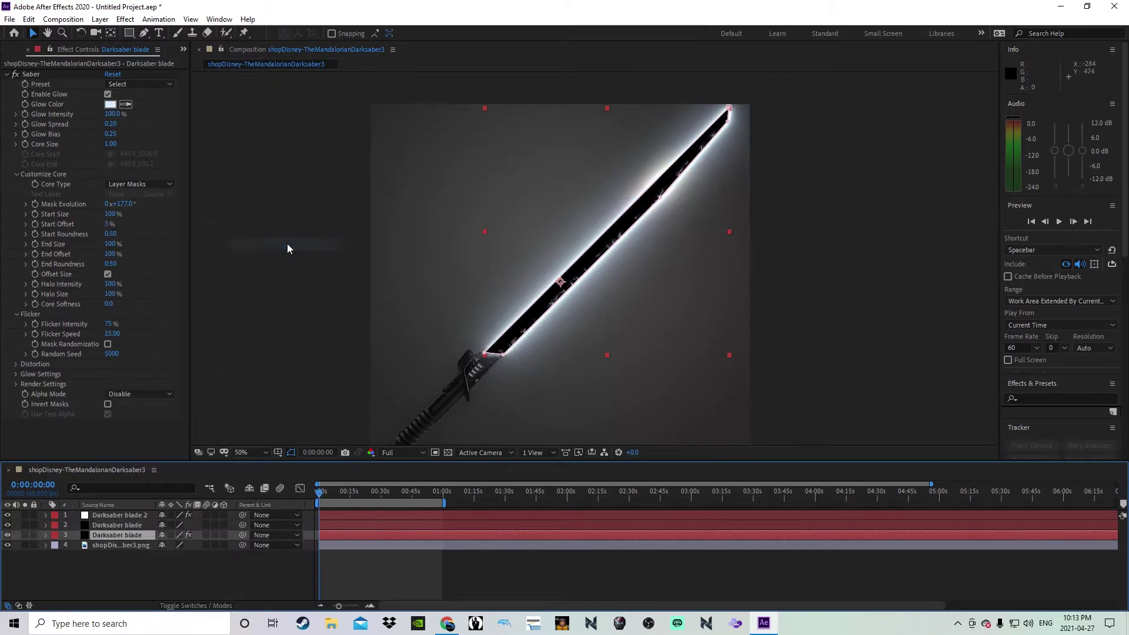
{"action": "left_click", "coordinate": [309, 534]}
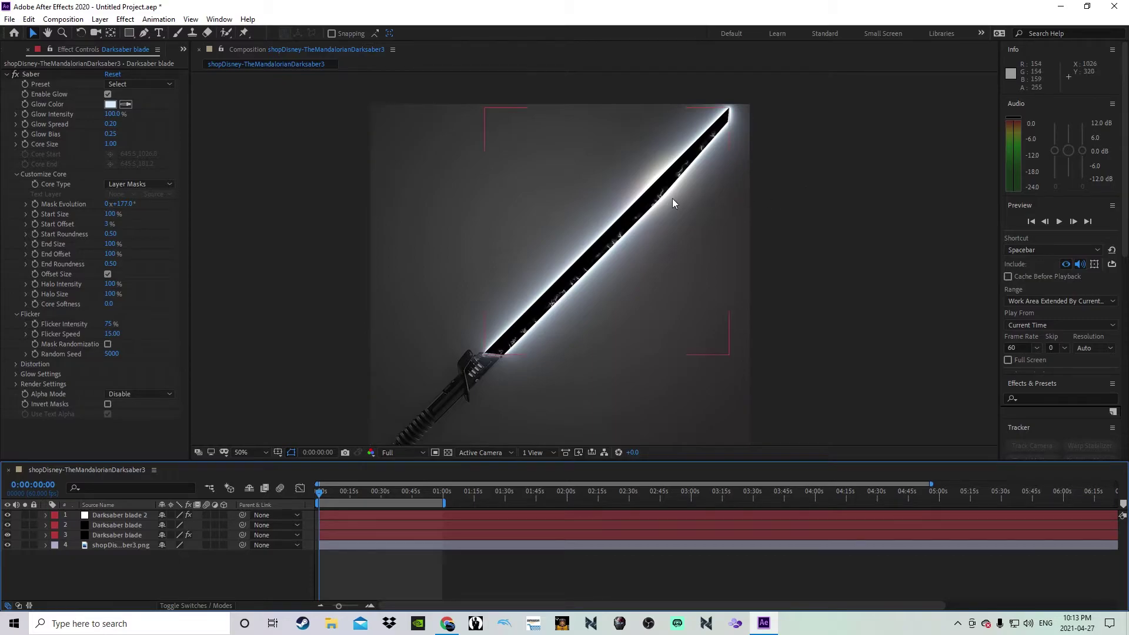
{"action": "left_click", "coordinate": [25, 545]}
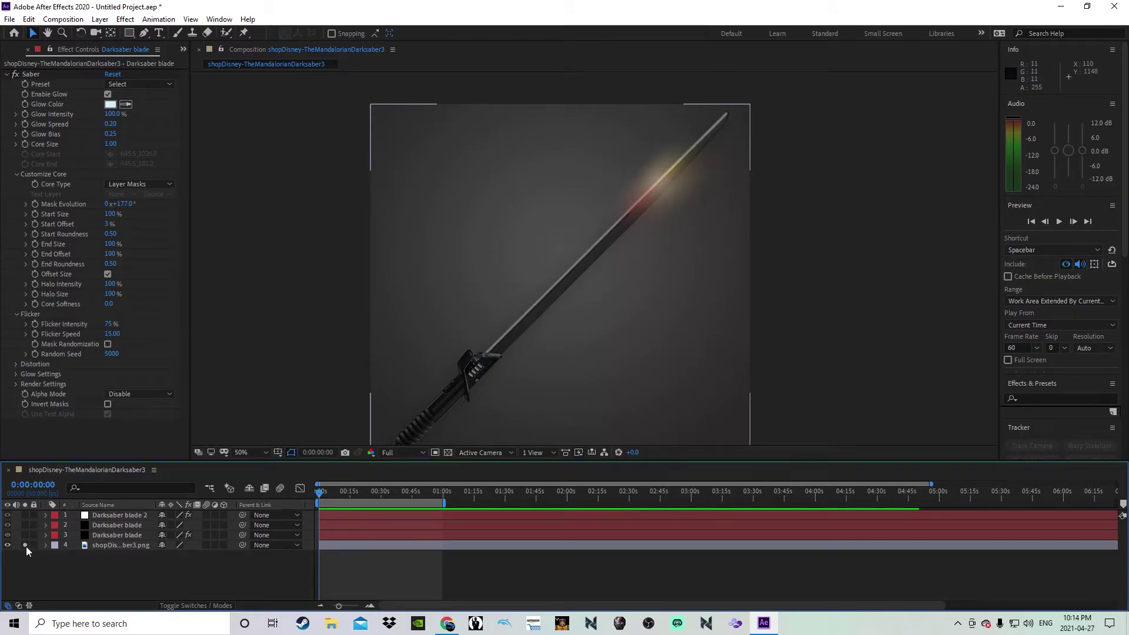
{"action": "left_click", "coordinate": [25, 545]}
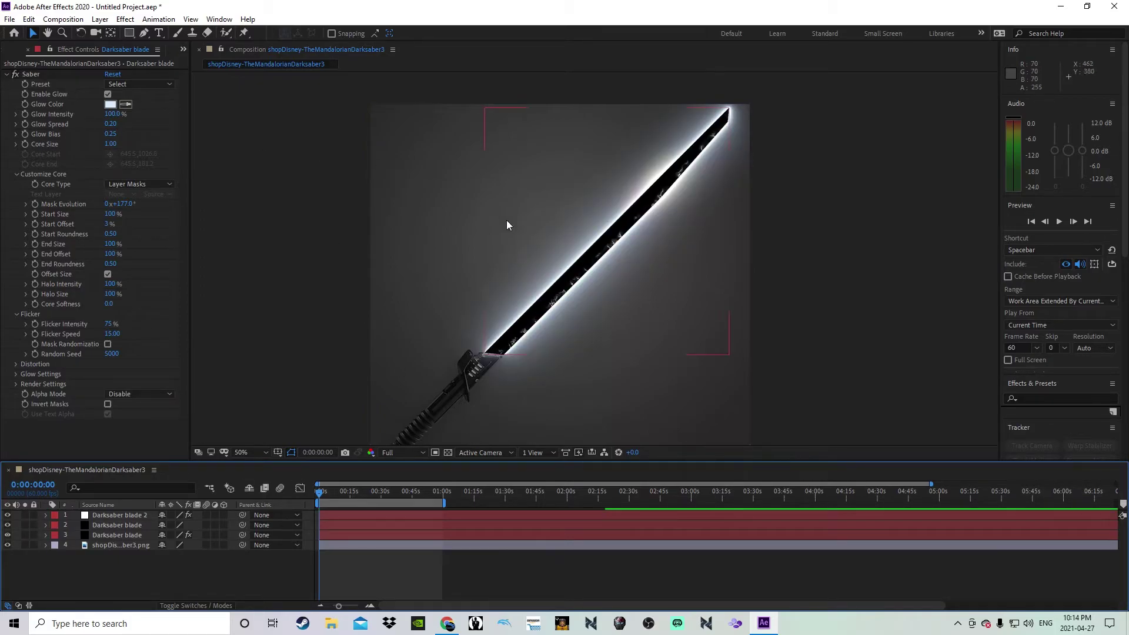
Duplicate the Saber glow layer, move the copy above the plain black blade layer and check the black layer's contribution.
{"action": "left_click", "coordinate": [104, 534]}
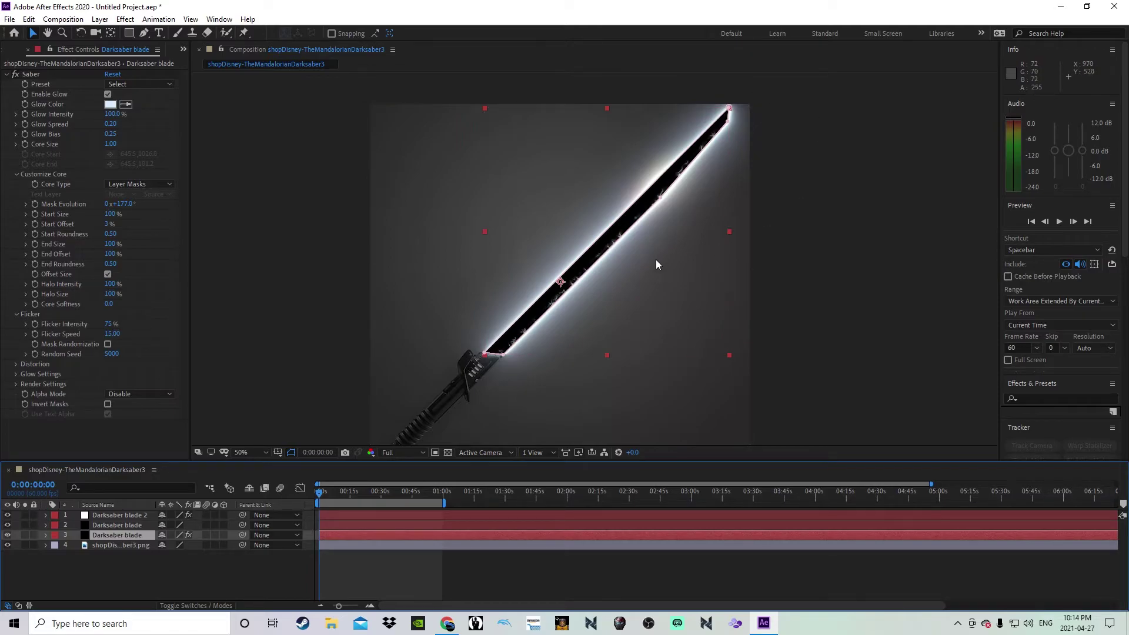
{"action": "key", "text": "ctrl+d"}
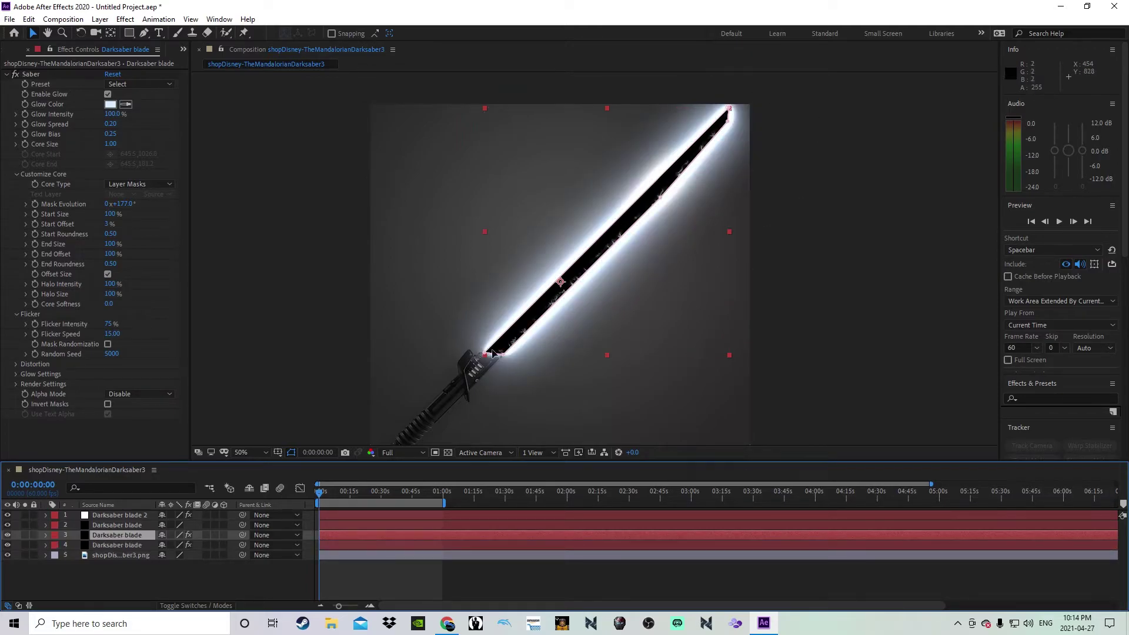
{"action": "left_click_drag", "start_coordinate": [115, 539], "coordinate": [117, 524]}
{"action": "left_click", "coordinate": [94, 534]}
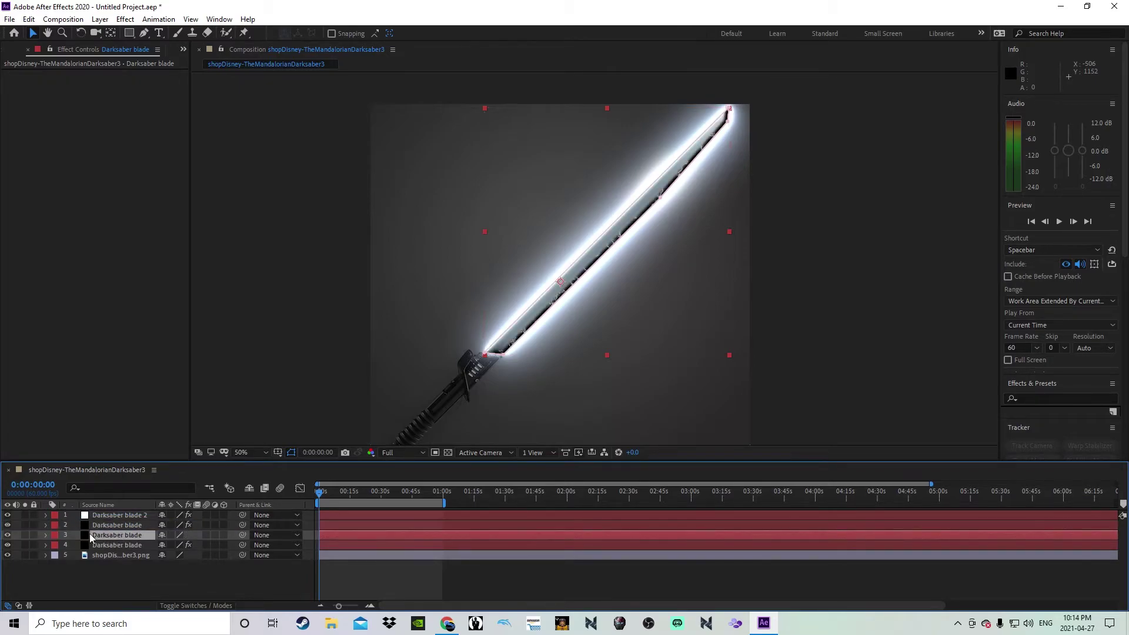
{"action": "left_click", "coordinate": [8, 536]}
{"action": "left_click", "coordinate": [8, 536]}
{"action": "key", "text": "period"}
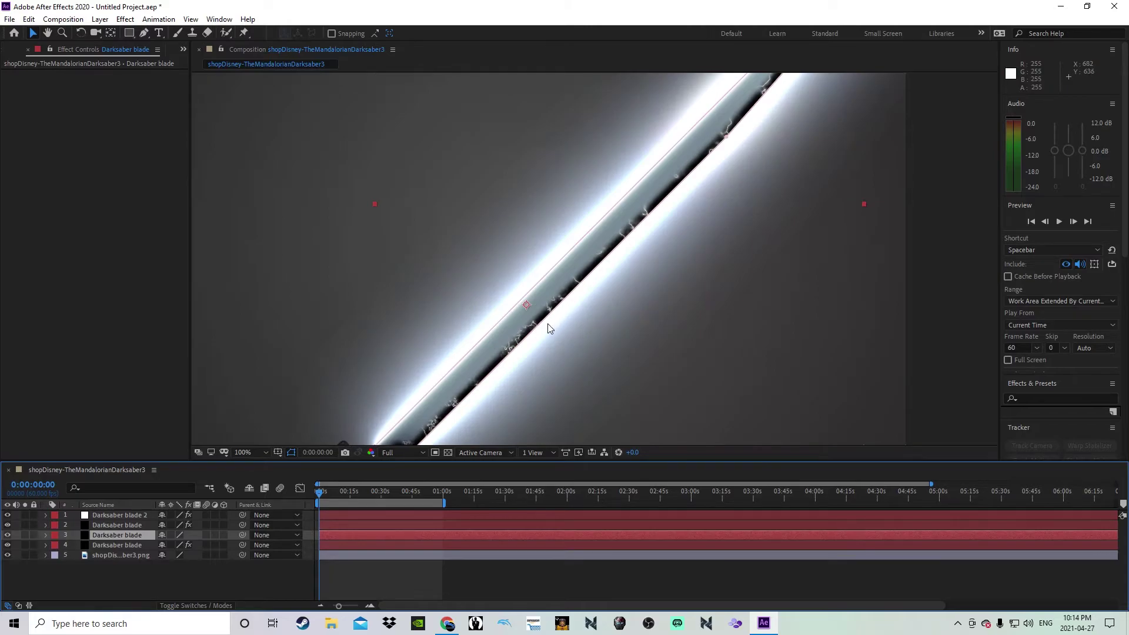
Set the blending mode of the fractal-noise layer Darksaber blade 2 to Add.
{"action": "right_click", "coordinate": [108, 515]}
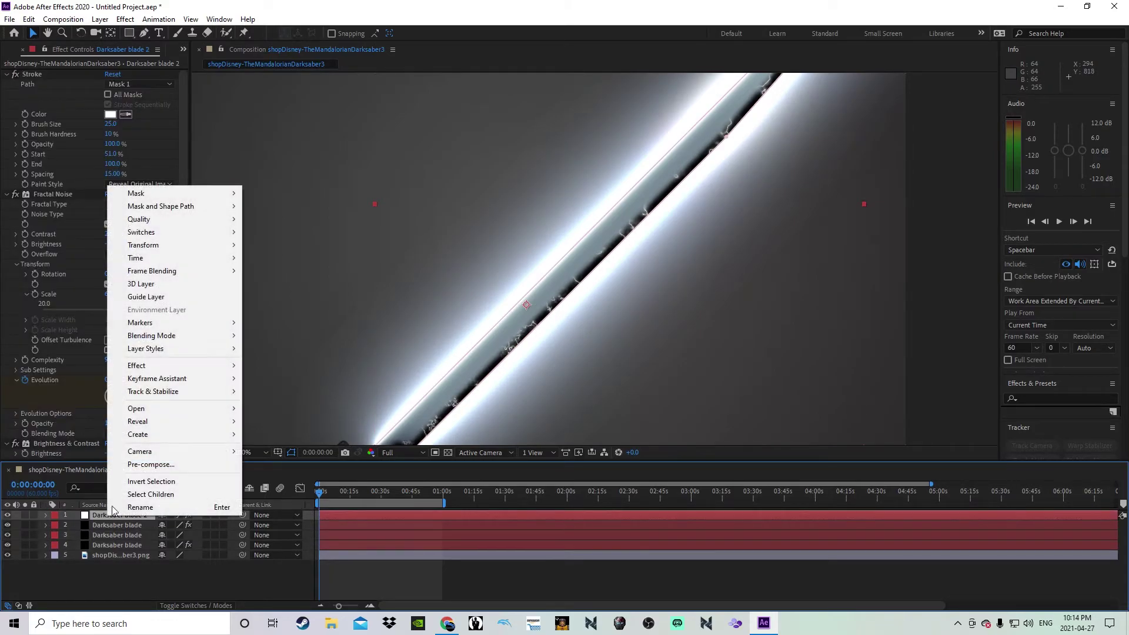
{"action": "mouse_move", "coordinate": [219, 337]}
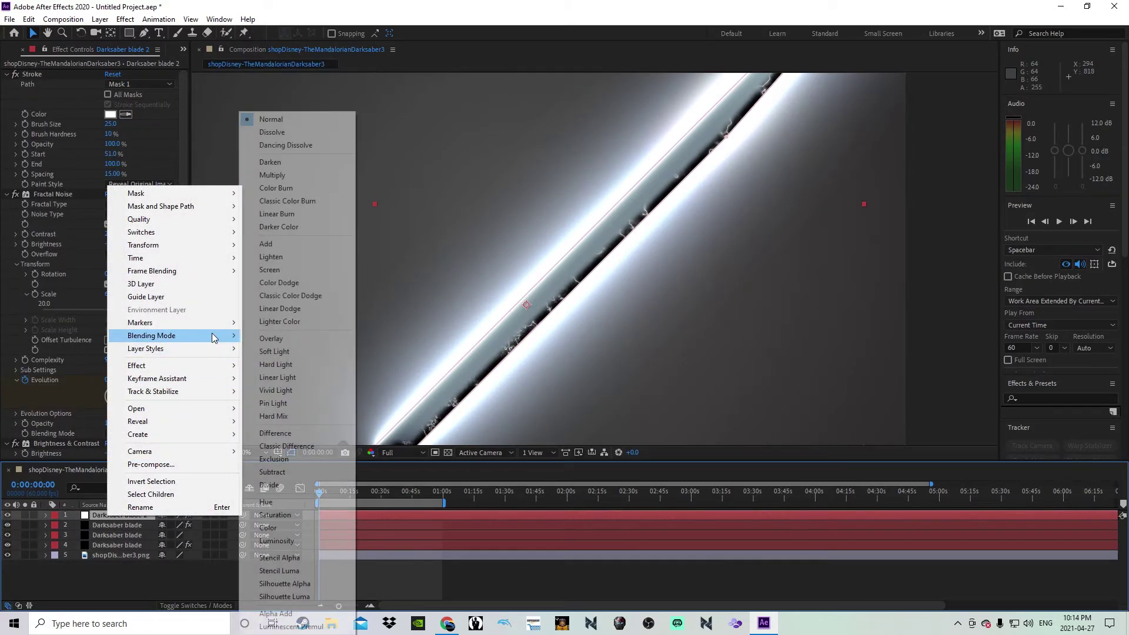
{"action": "left_click", "coordinate": [296, 245]}
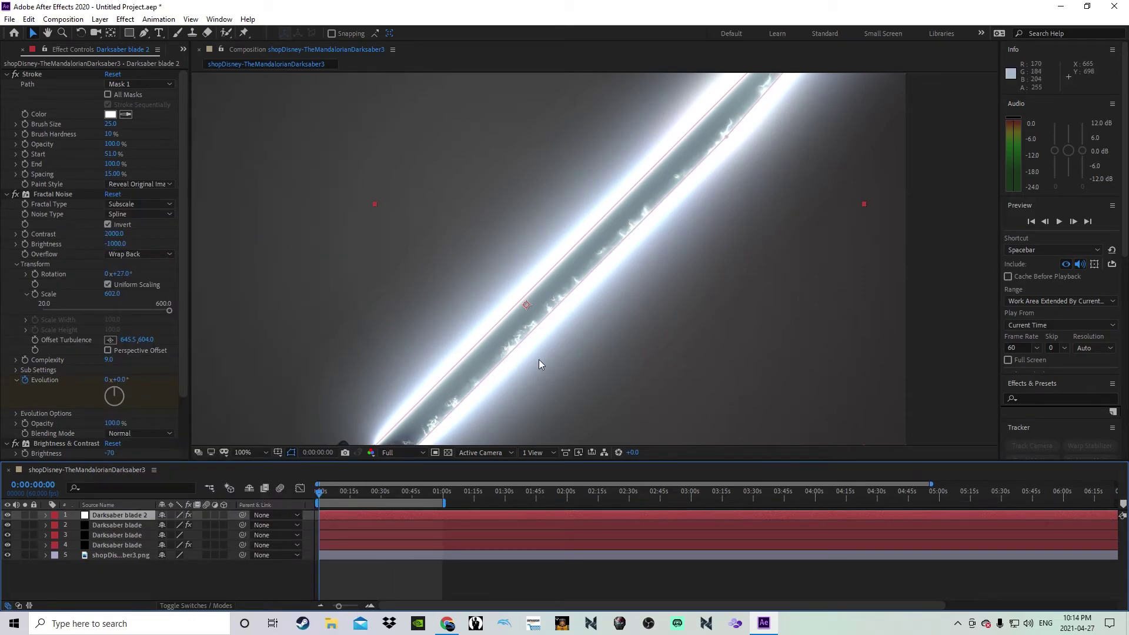
Hide the sword image layer and inspect the glowing blade against black.
{"action": "scroll", "coordinate": [544, 354], "scroll_direction": "down", "scroll_amount": 2}
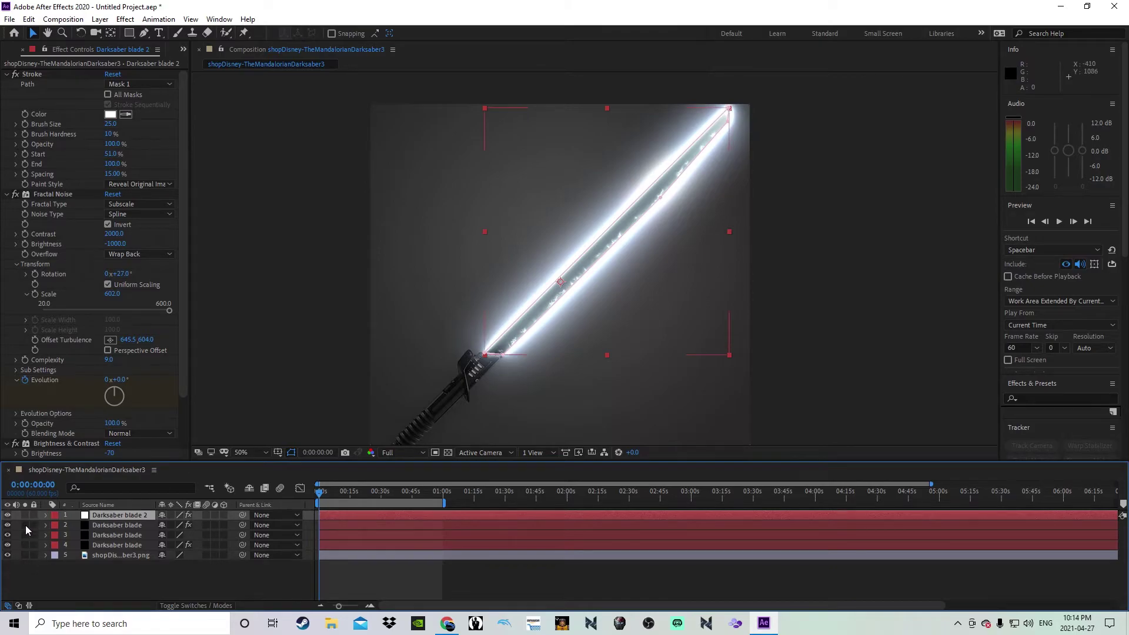
{"action": "left_click", "coordinate": [8, 555]}
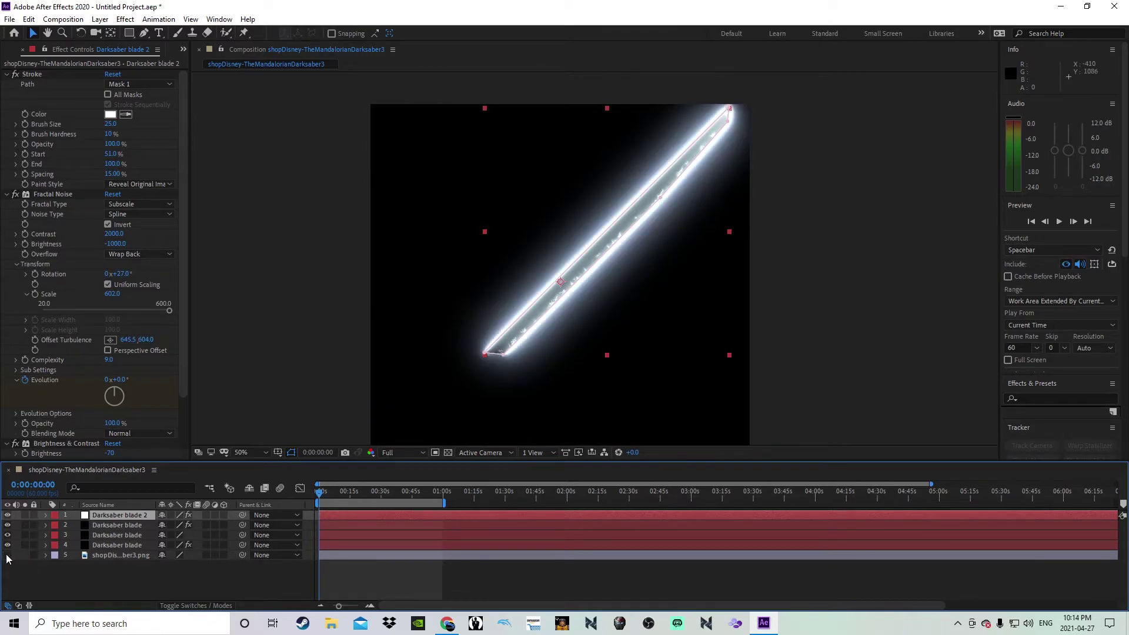
{"action": "key", "text": "period"}
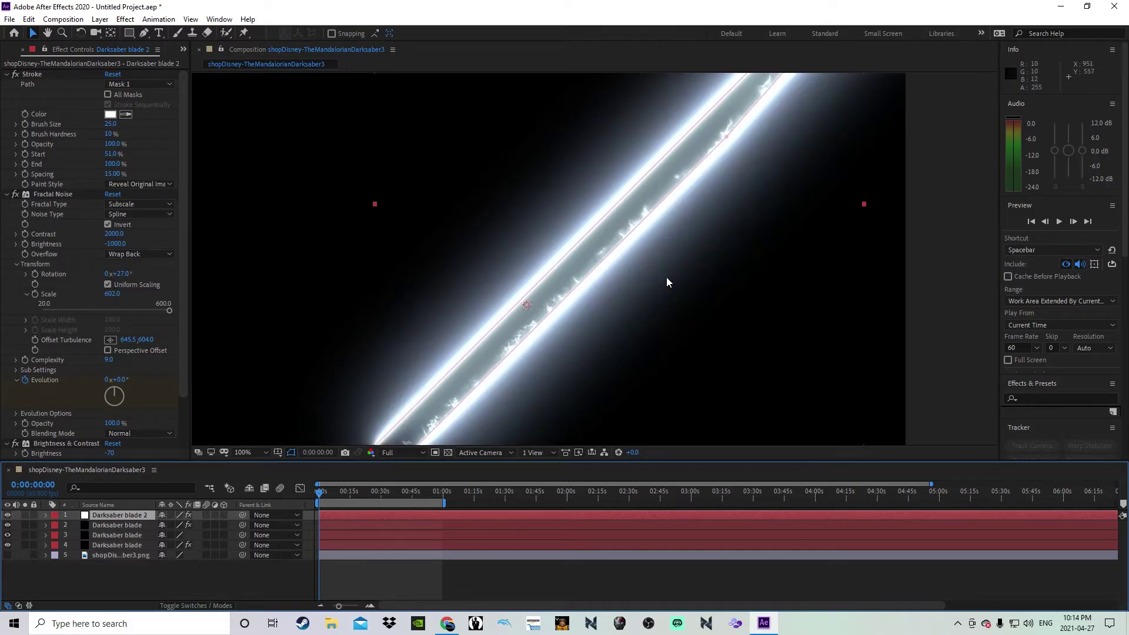
{"action": "key", "text": "comma"}
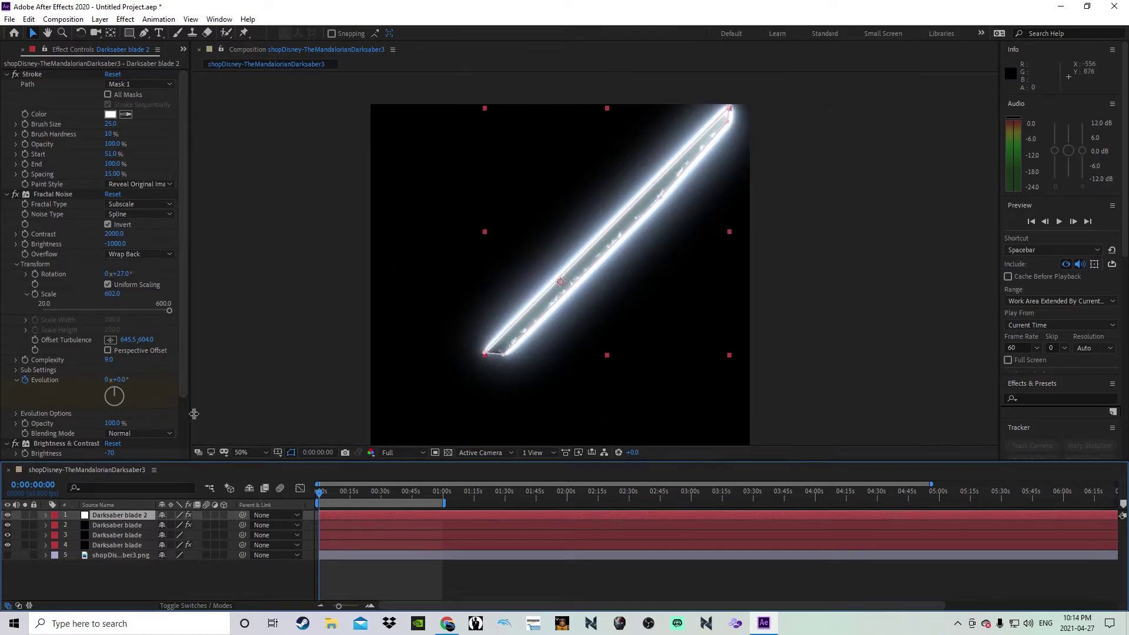
Set the upper Saber glow layer's Glow Intensity to 75%, Core Size to 0.80 and Glow Spread to 0.10.
{"action": "key", "text": "period"}
{"action": "left_click", "coordinate": [109, 524]}
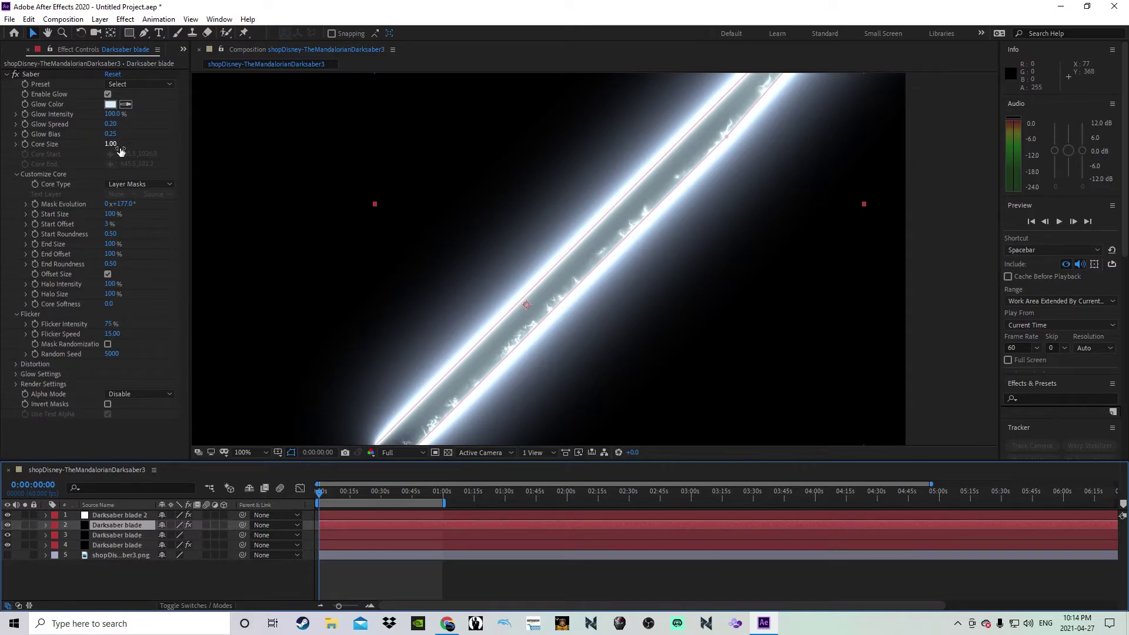
{"action": "left_click_drag", "start_coordinate": [110, 114], "coordinate": [104, 120]}
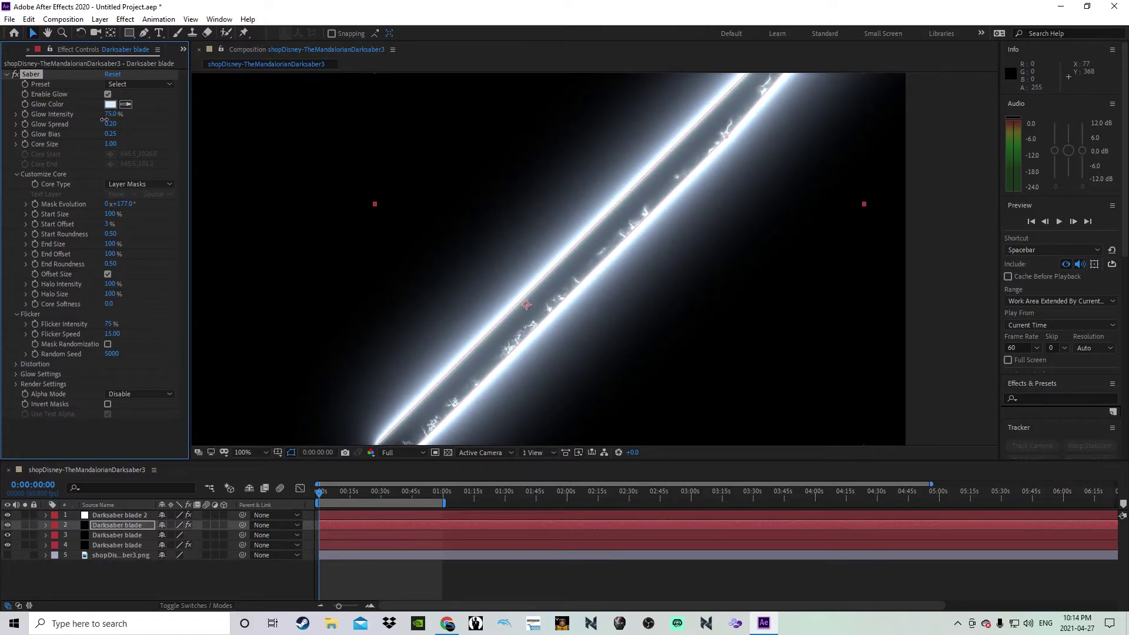
{"action": "left_click_drag", "start_coordinate": [117, 148], "coordinate": [115, 149]}
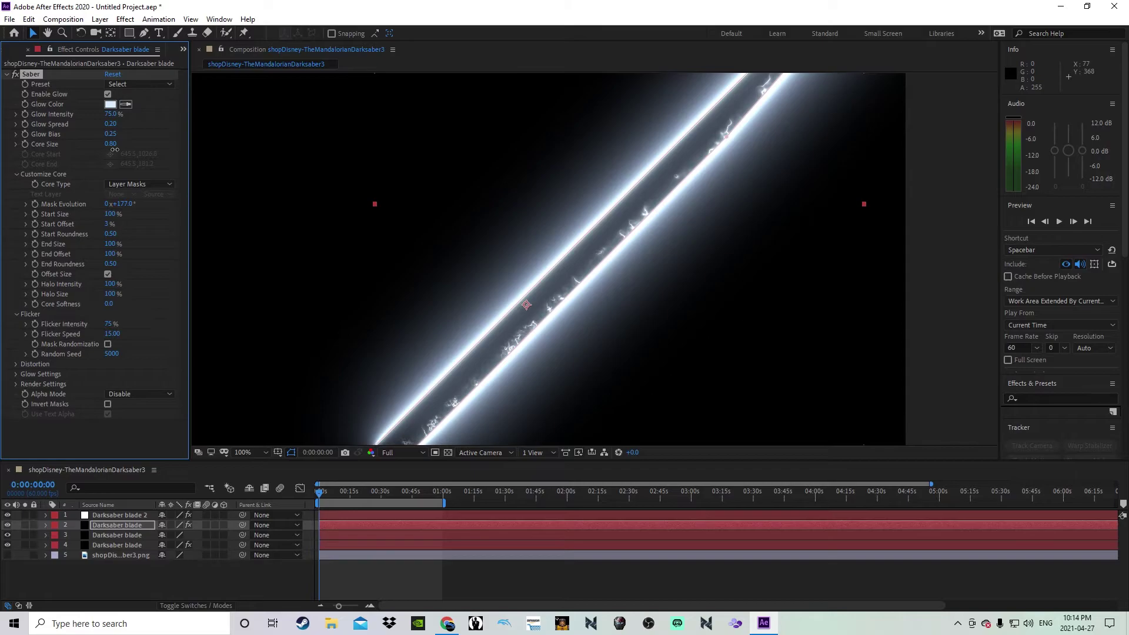
{"action": "left_click_drag", "start_coordinate": [112, 126], "coordinate": [110, 129]}
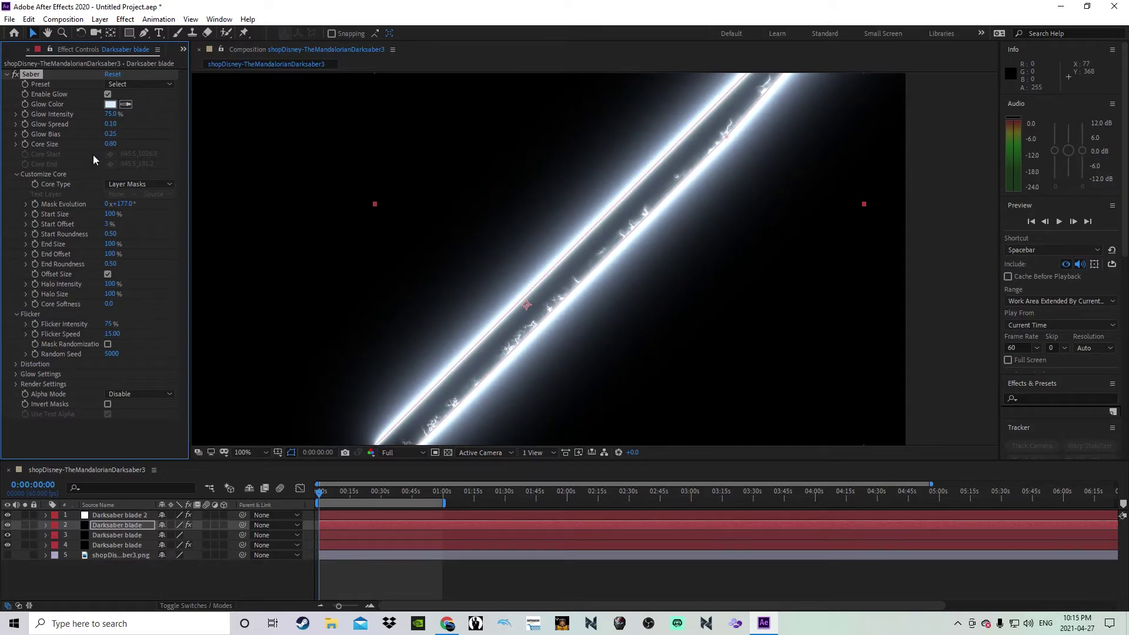
Set Saber's Alpha Mode to Mask Core on the upper glow layer and solo that layer.
{"action": "left_click", "coordinate": [140, 393]}
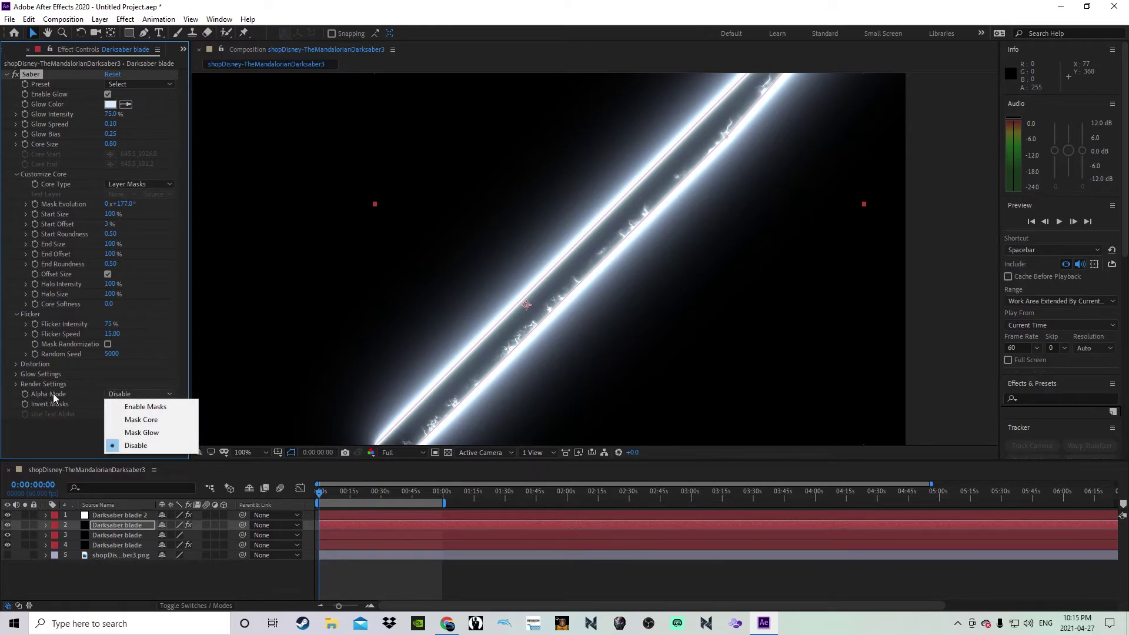
{"action": "left_click", "coordinate": [141, 420]}
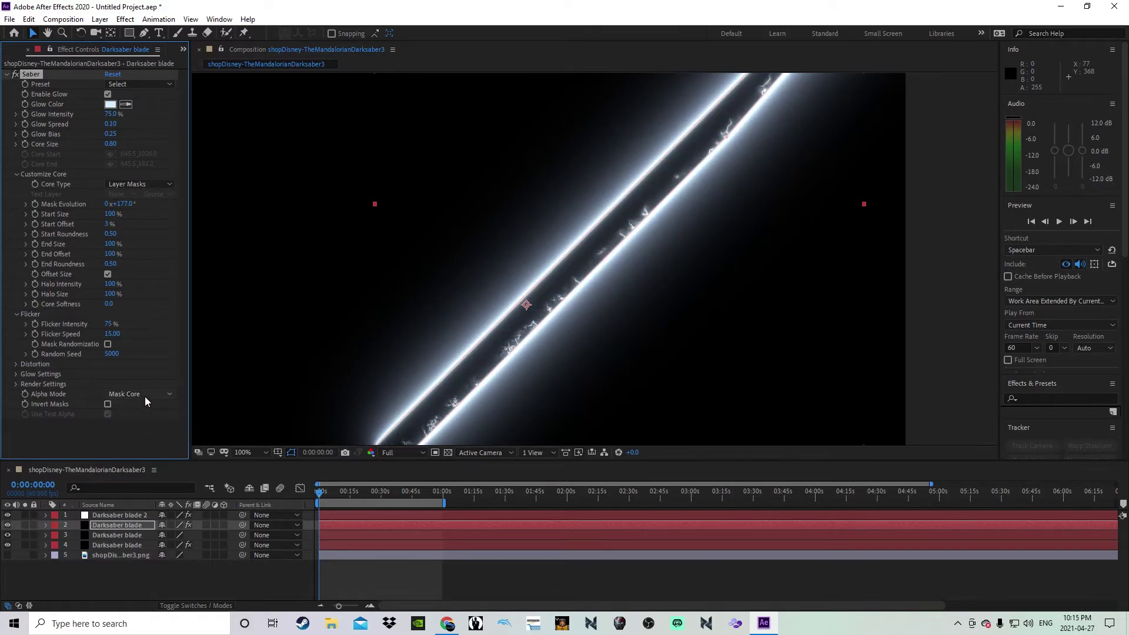
{"action": "left_click", "coordinate": [24, 524]}
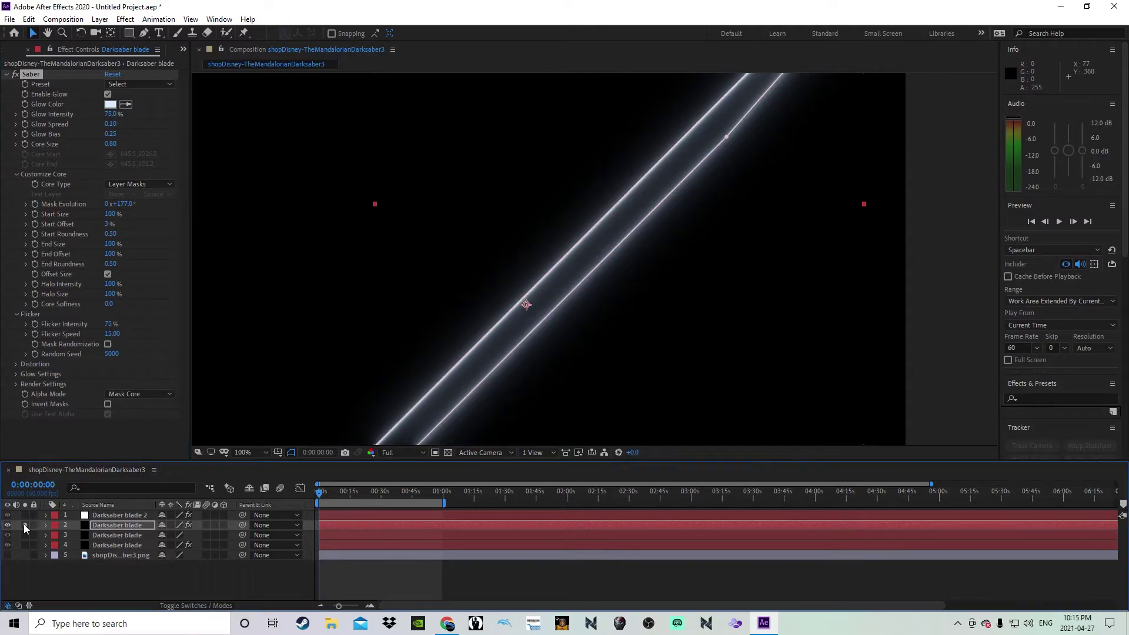
Compare the Mask Glow and Enable Masks alpha modes on the soloed glow layer, ending on Mask Core.
{"action": "left_click", "coordinate": [140, 393]}
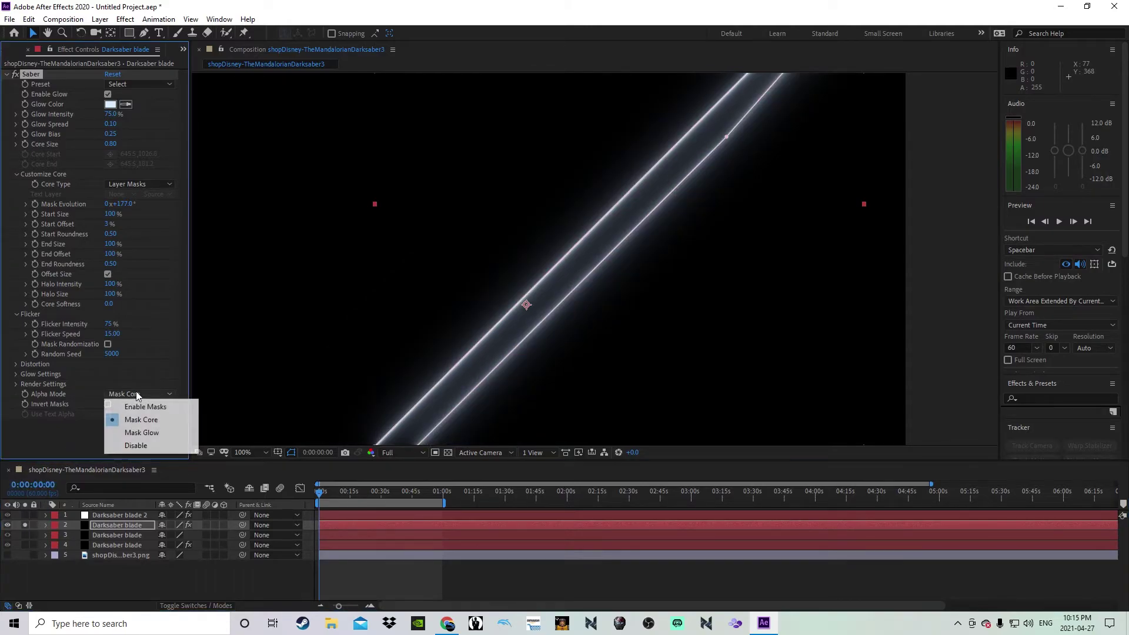
{"action": "left_click", "coordinate": [138, 432]}
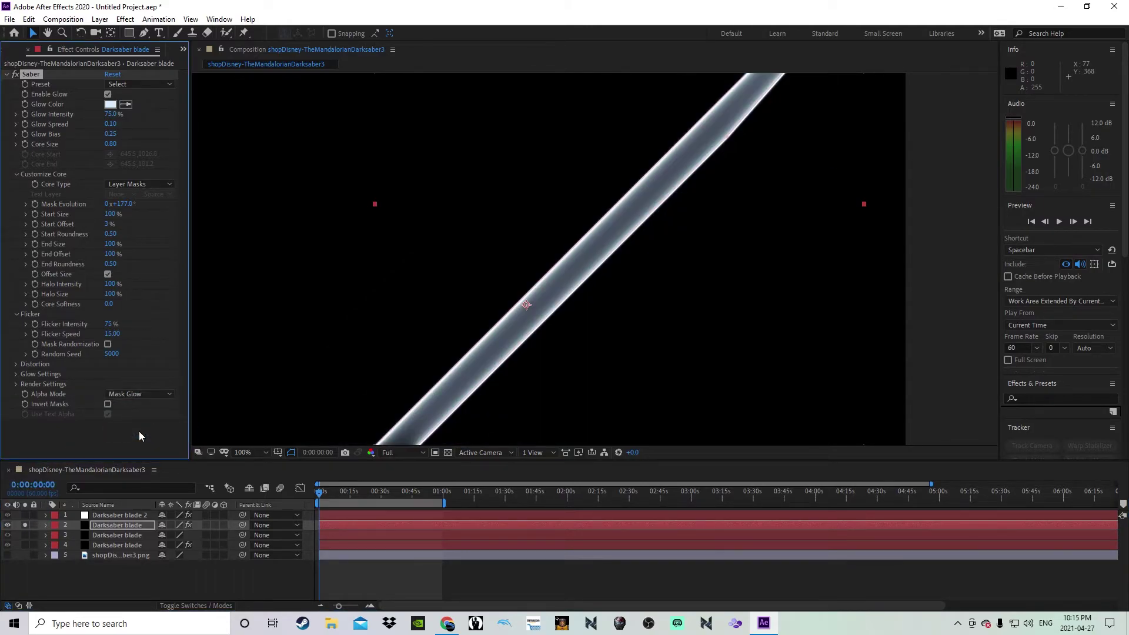
{"action": "left_click", "coordinate": [140, 394]}
{"action": "left_click", "coordinate": [144, 407]}
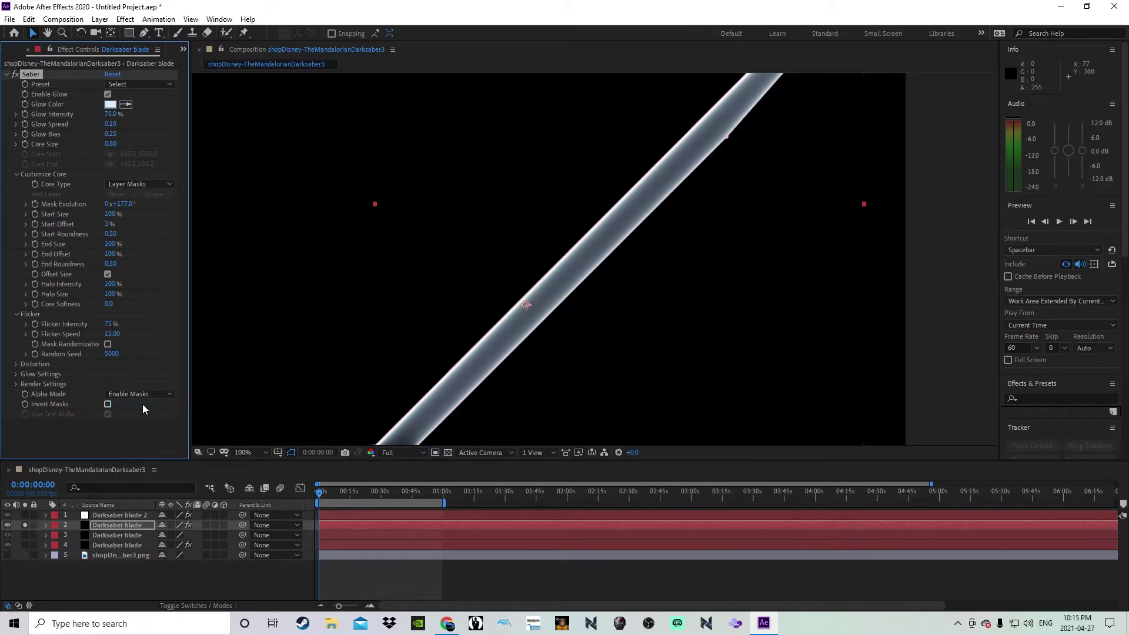
{"action": "left_click", "coordinate": [144, 394]}
{"action": "left_click", "coordinate": [141, 432]}
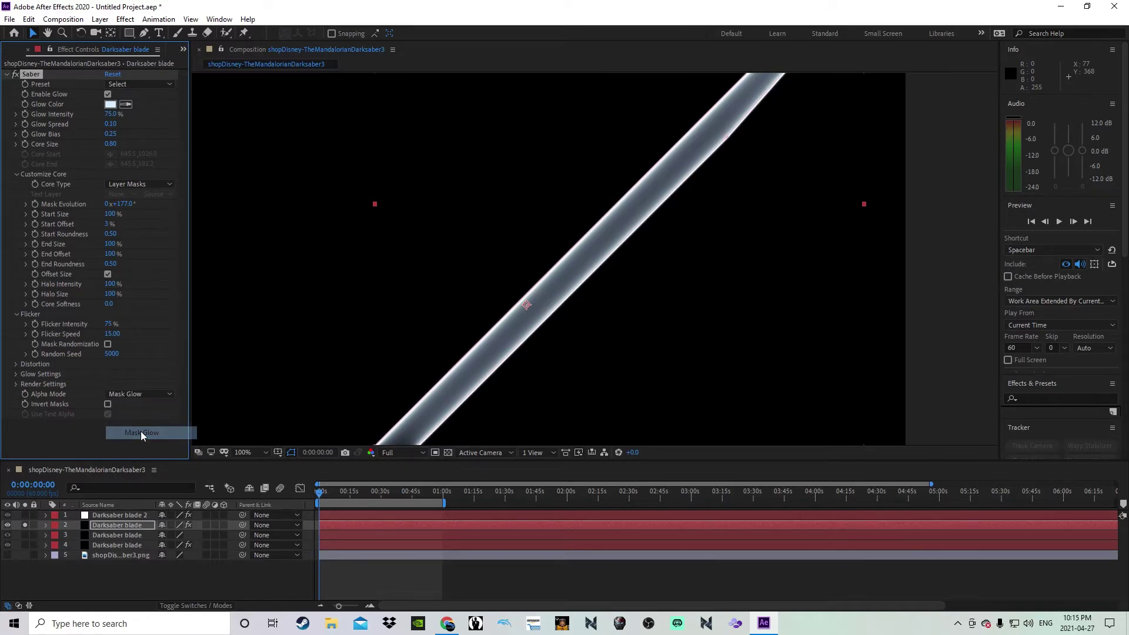
{"action": "left_click", "coordinate": [143, 396]}
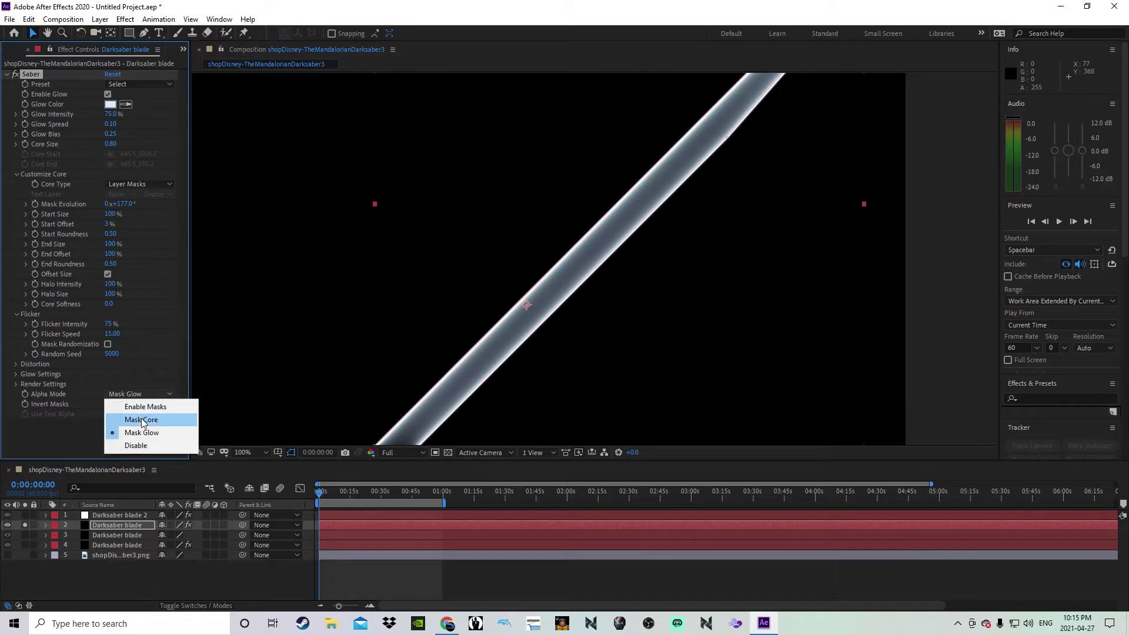
{"action": "left_click", "coordinate": [141, 419]}
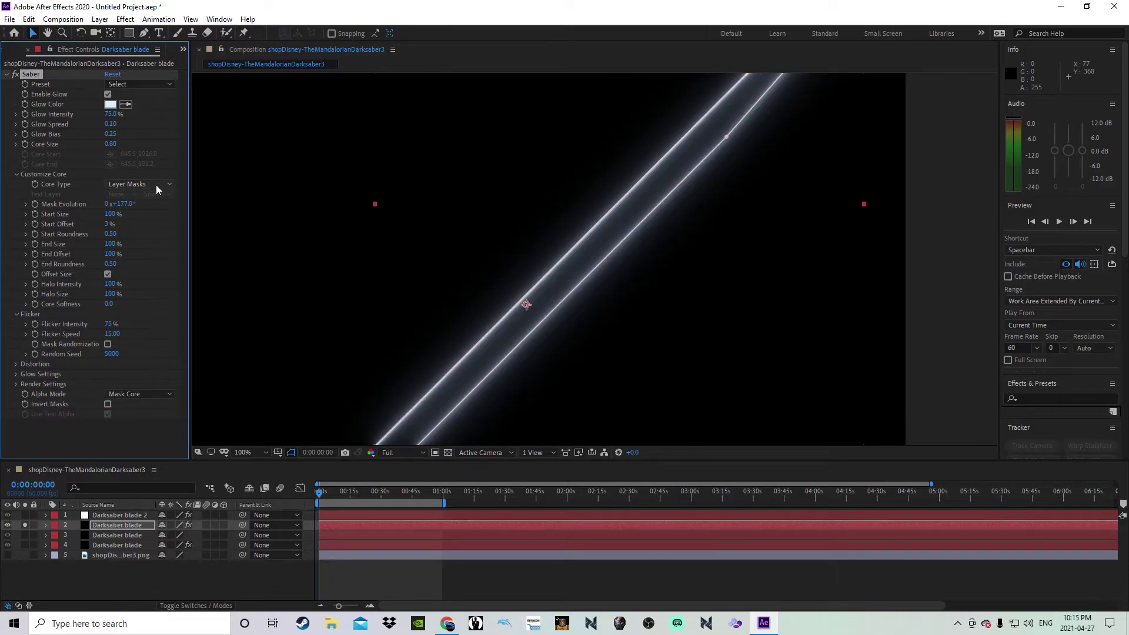
Set the soloed layer's Saber Glow Intensity to 80%, Glow Spread to 0.03 and Glow Bias to about 0.35.
{"action": "mouse_move", "coordinate": [120, 138]}
{"action": "left_mouse_down"}
{"action": "mouse_move", "coordinate": [135, 138]}
{"action": "mouse_move", "coordinate": [115, 151]}
{"action": "left_mouse_up"}
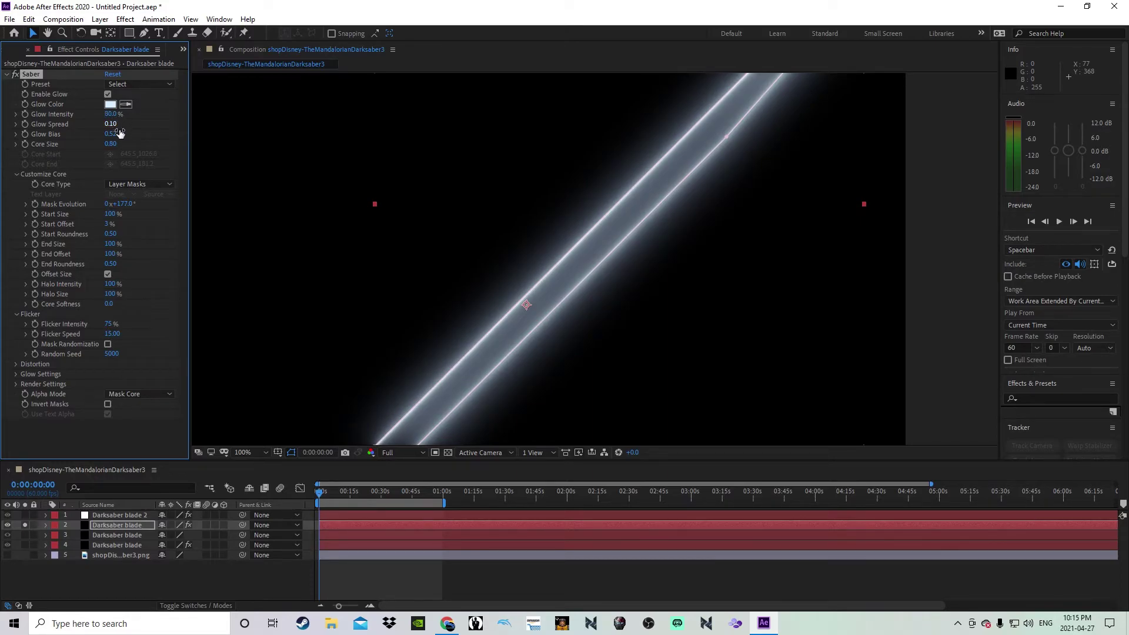
{"action": "left_click_drag", "start_coordinate": [119, 133], "coordinate": [115, 131]}
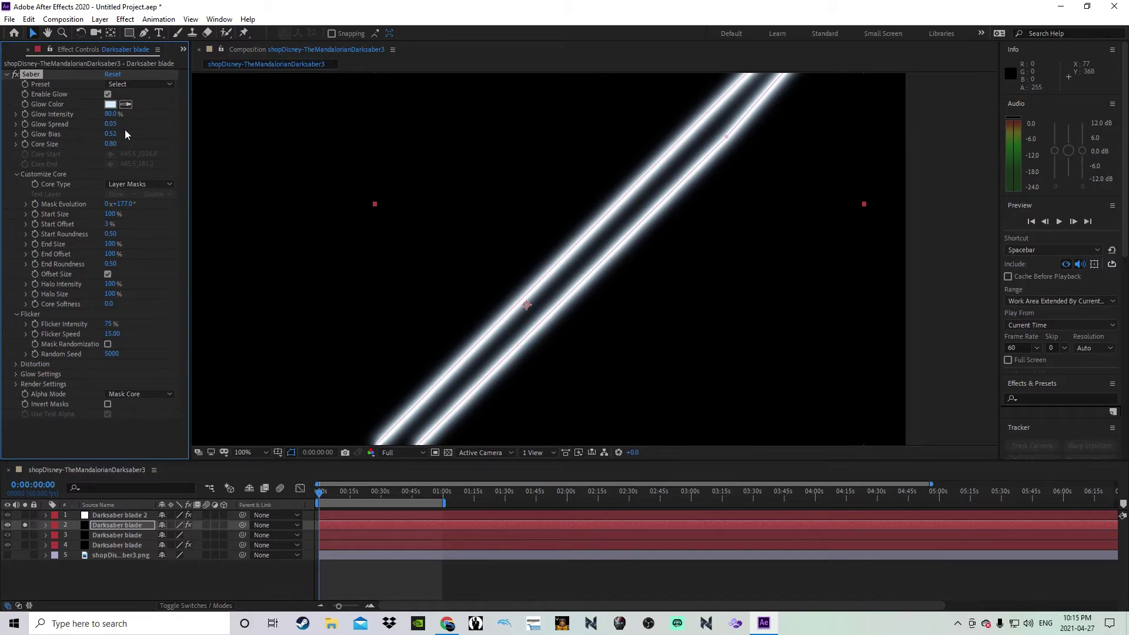
{"action": "left_click_drag", "start_coordinate": [115, 134], "coordinate": [112, 142]}
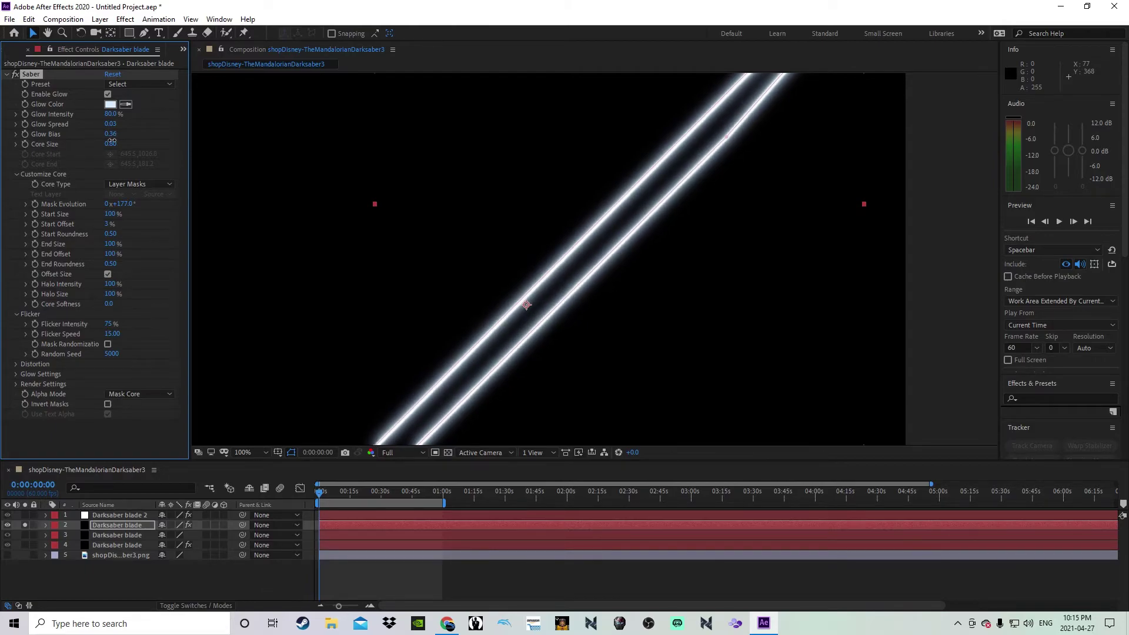
Set Saber's Alpha Mode to Mask Glow with Glow Bias 0.20 and Glow Spread 0.02, and unsolo the layer.
{"action": "scroll", "coordinate": [707, 284], "scroll_direction": "down", "scroll_amount": 2}
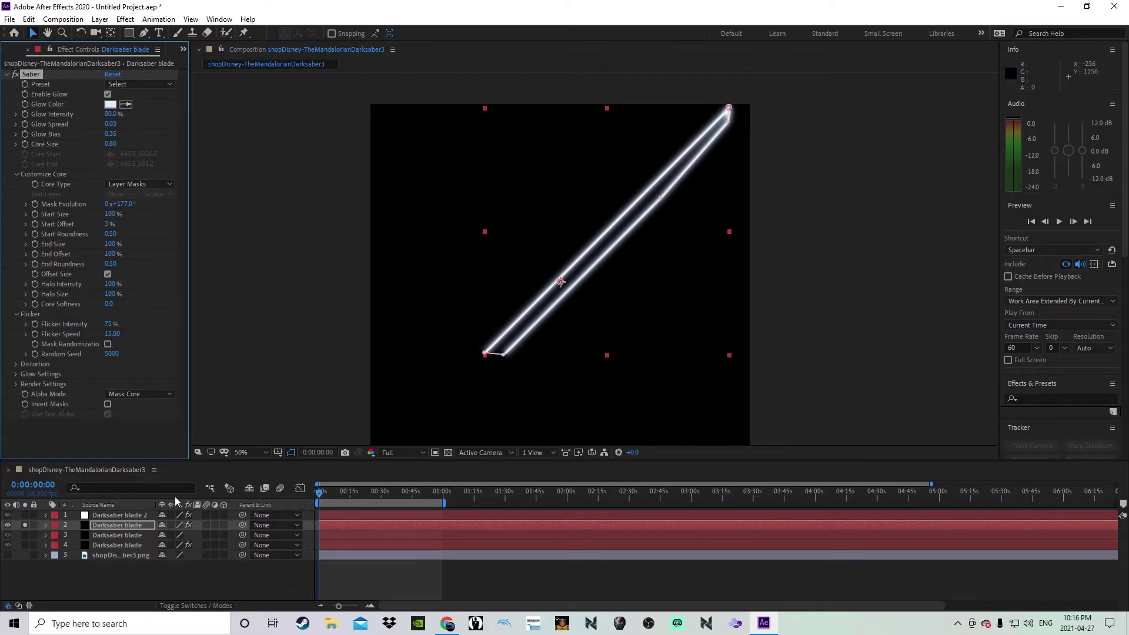
{"action": "left_click", "coordinate": [139, 394]}
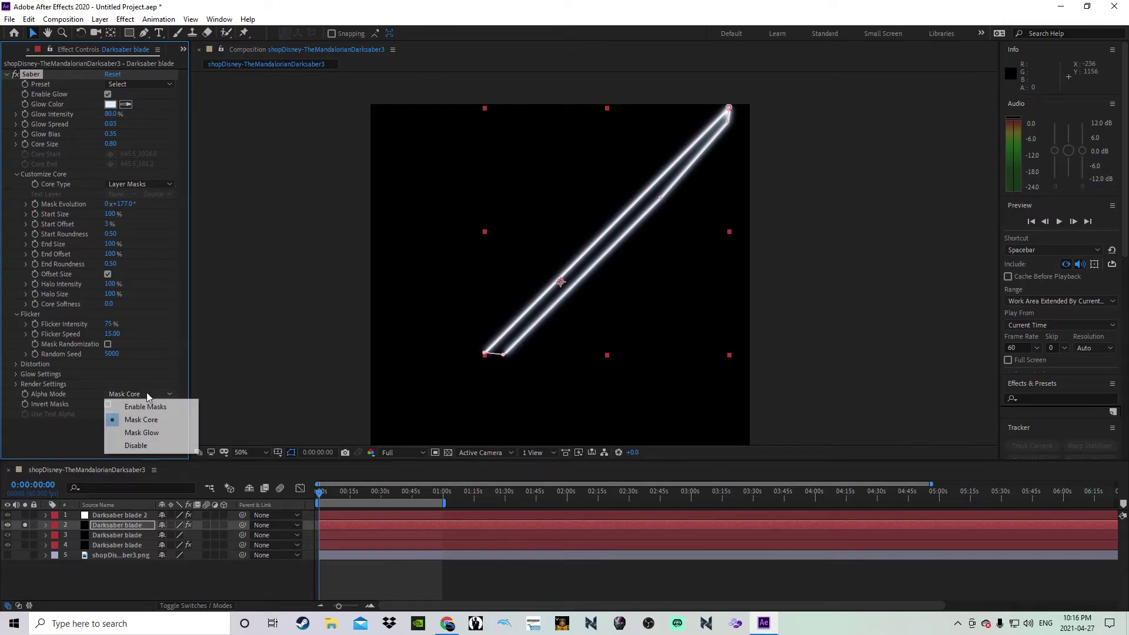
{"action": "left_click", "coordinate": [143, 434]}
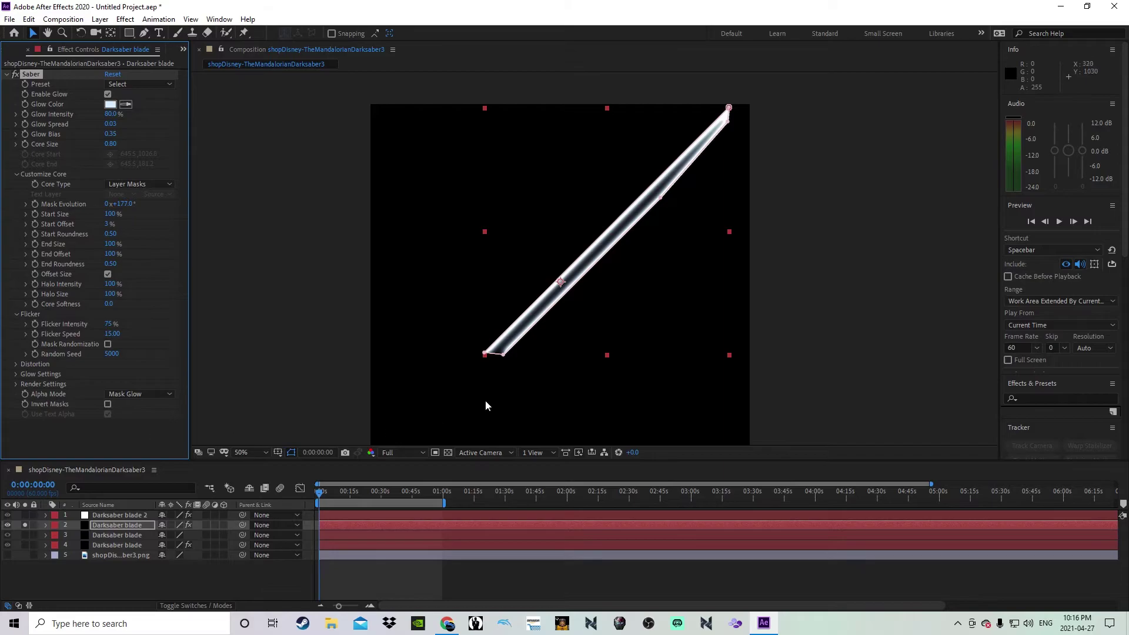
{"action": "scroll", "coordinate": [546, 382], "scroll_direction": "up", "scroll_amount": 2}
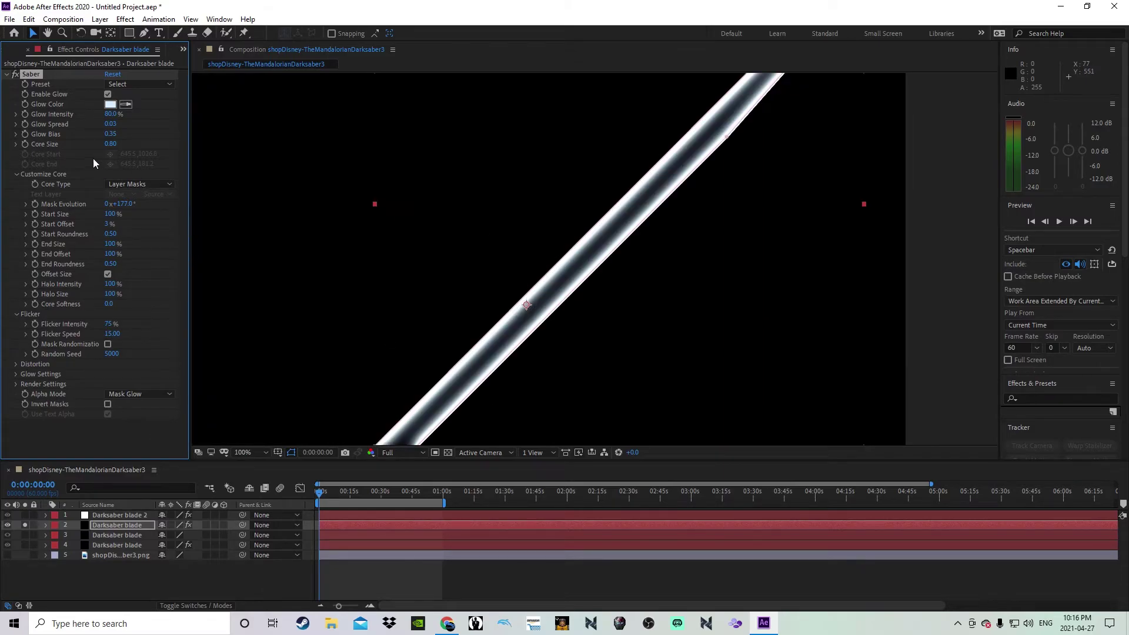
{"action": "mouse_move", "coordinate": [117, 136]}
{"action": "left_mouse_down"}
{"action": "mouse_move", "coordinate": [110, 124]}
{"action": "mouse_move", "coordinate": [141, 130]}
{"action": "mouse_move", "coordinate": [116, 134]}
{"action": "left_mouse_up"}
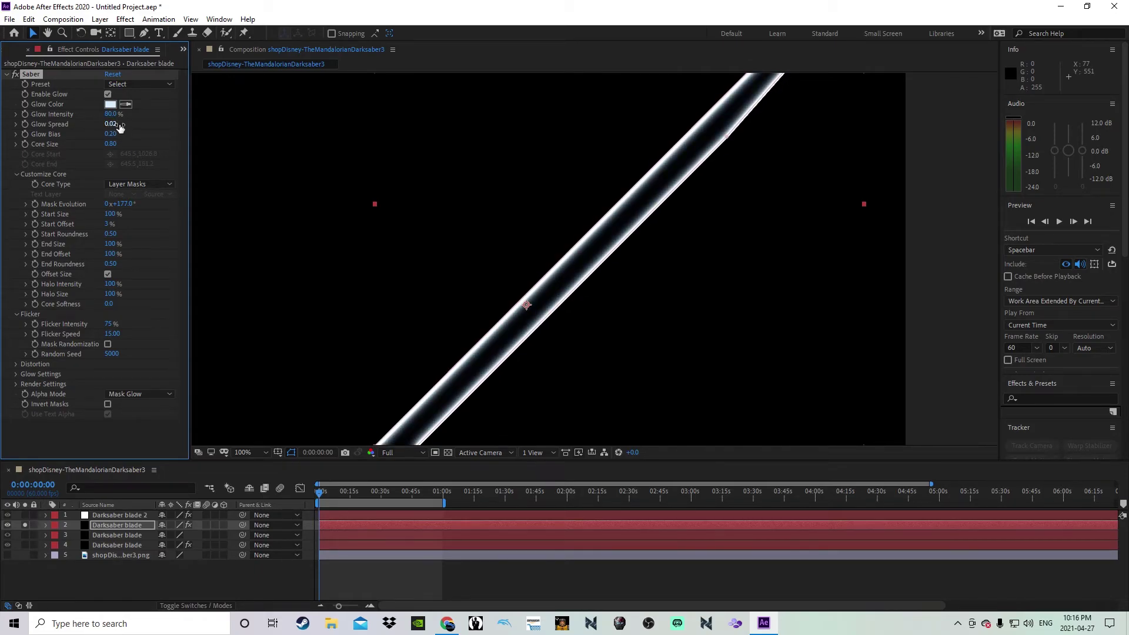
{"action": "left_click_drag", "start_coordinate": [120, 127], "coordinate": [120, 128]}
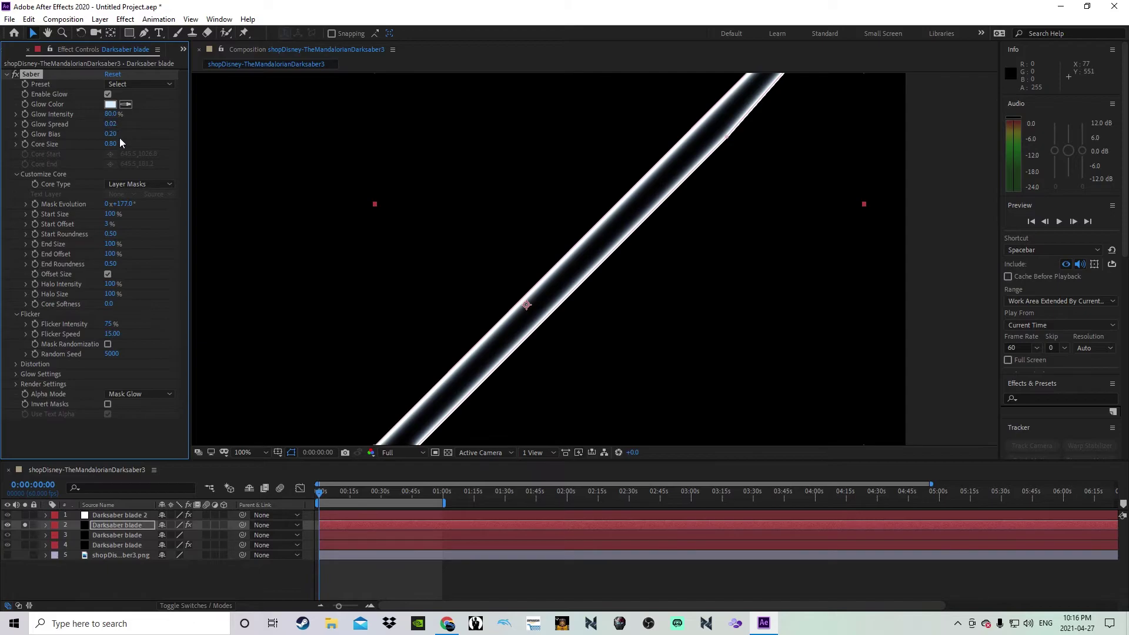
{"action": "left_click", "coordinate": [25, 526]}
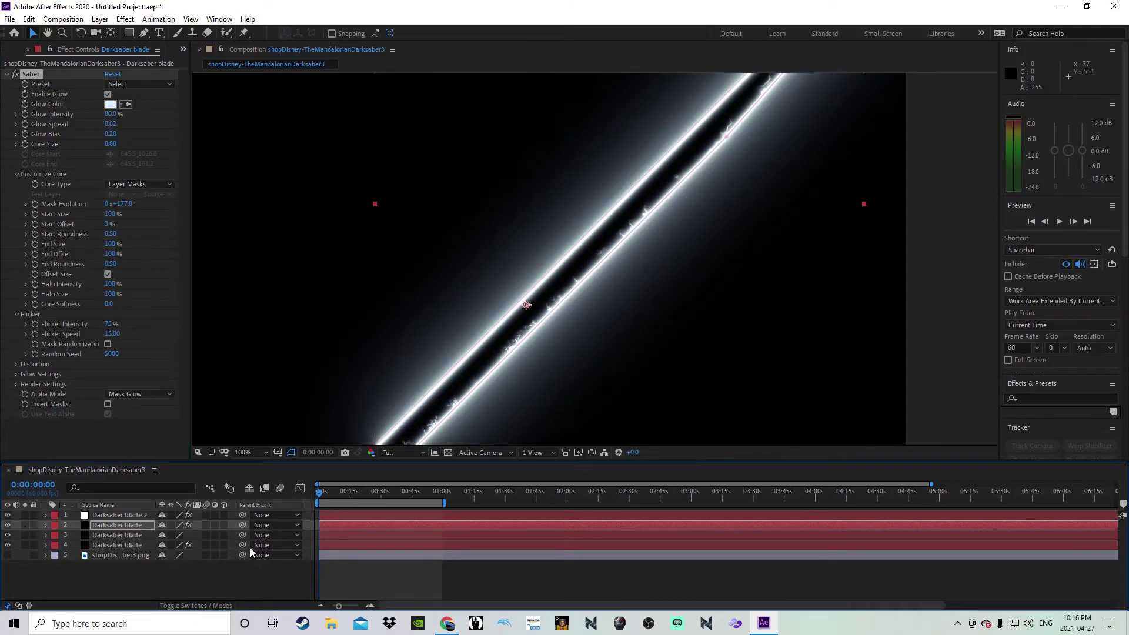
Set the blending mode of the upper Saber glow layer to Screen.
{"action": "key", "text": "F2"}
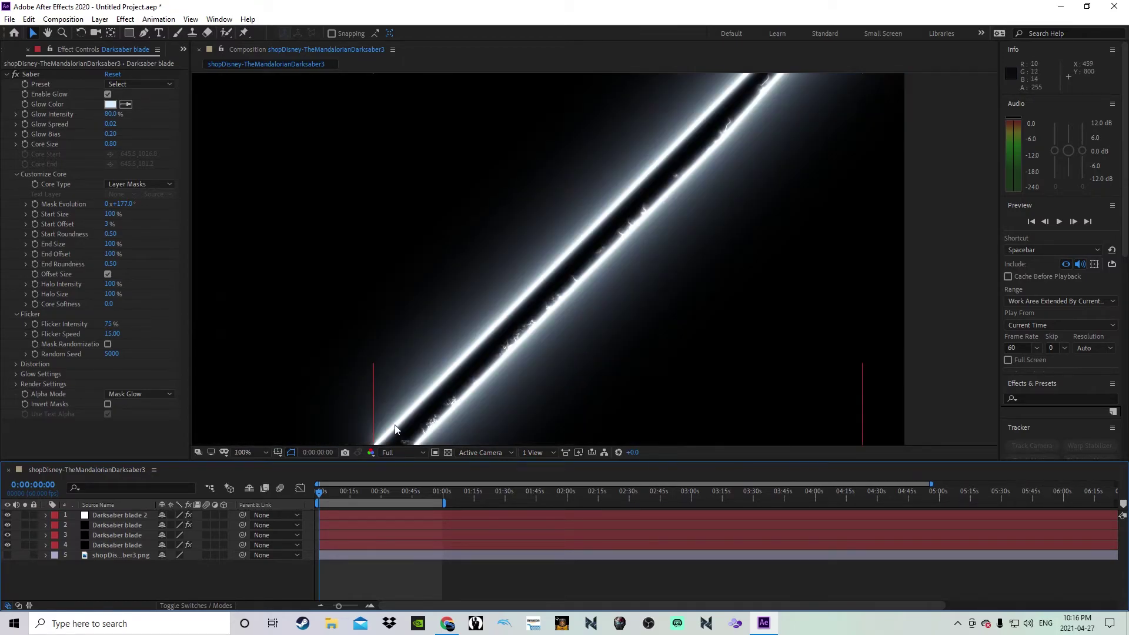
{"action": "right_click", "coordinate": [121, 525]}
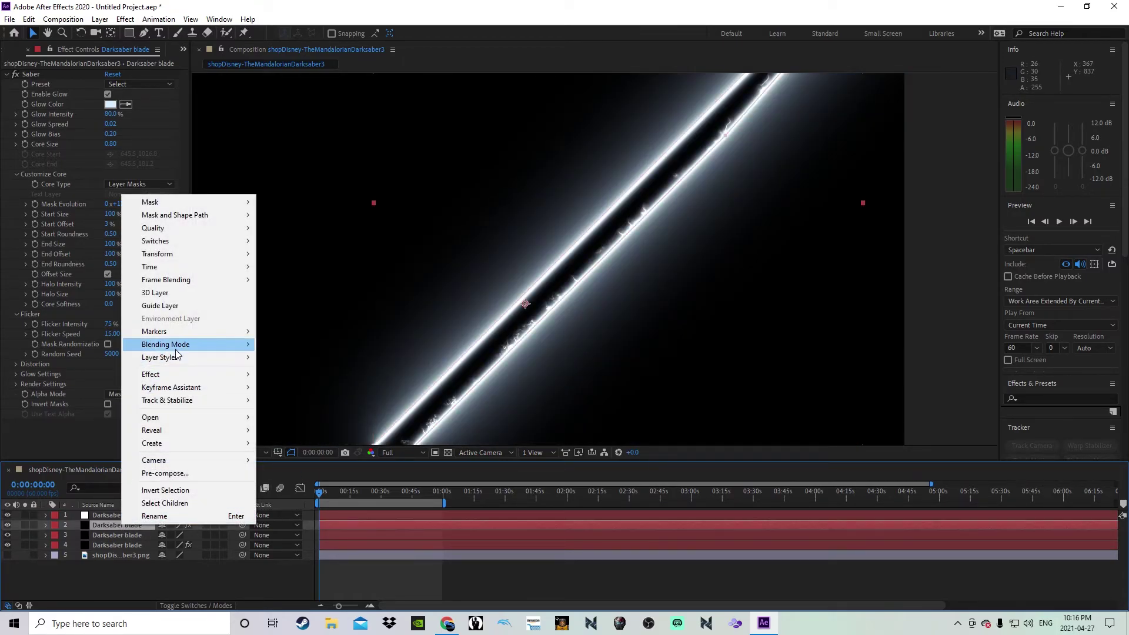
{"action": "mouse_move", "coordinate": [177, 349]}
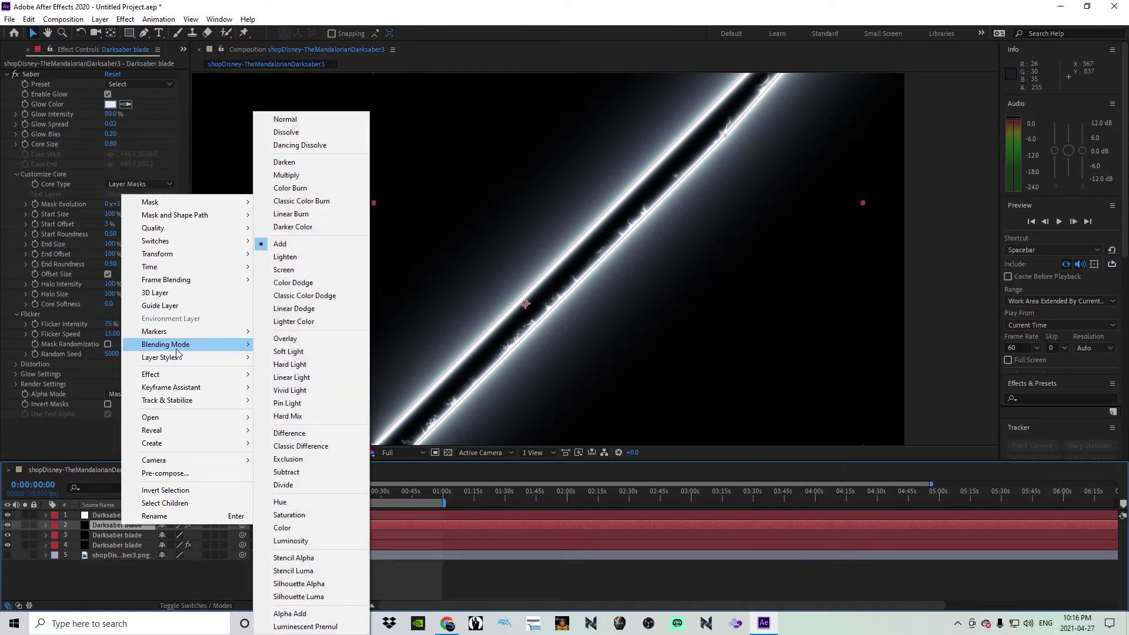
{"action": "left_click", "coordinate": [290, 270]}
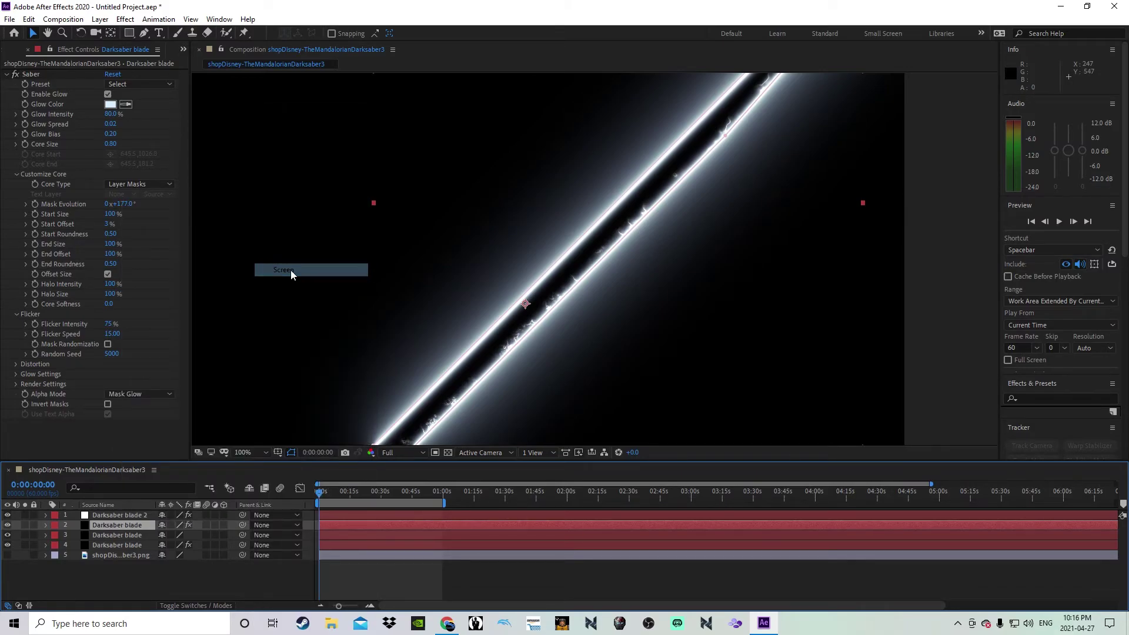
Check the lower Saber layer's blending mode and inspect the upper glow layer and plain black blade layer in isolation.
{"action": "right_click", "coordinate": [101, 545]}
{"action": "mouse_move", "coordinate": [181, 368]}
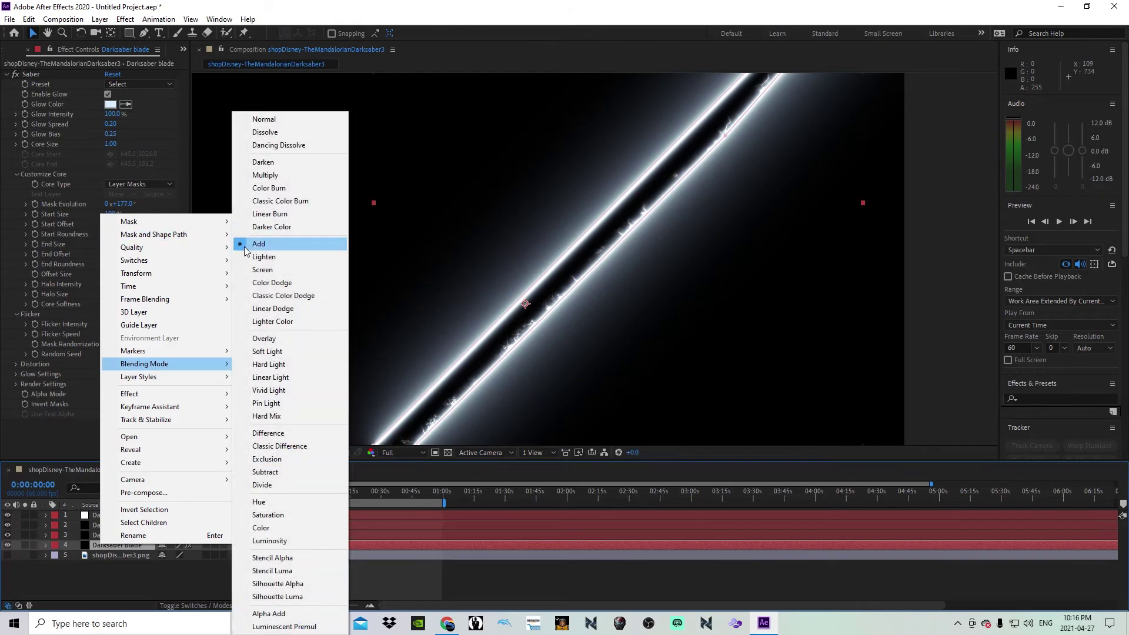
{"action": "left_click", "coordinate": [88, 524]}
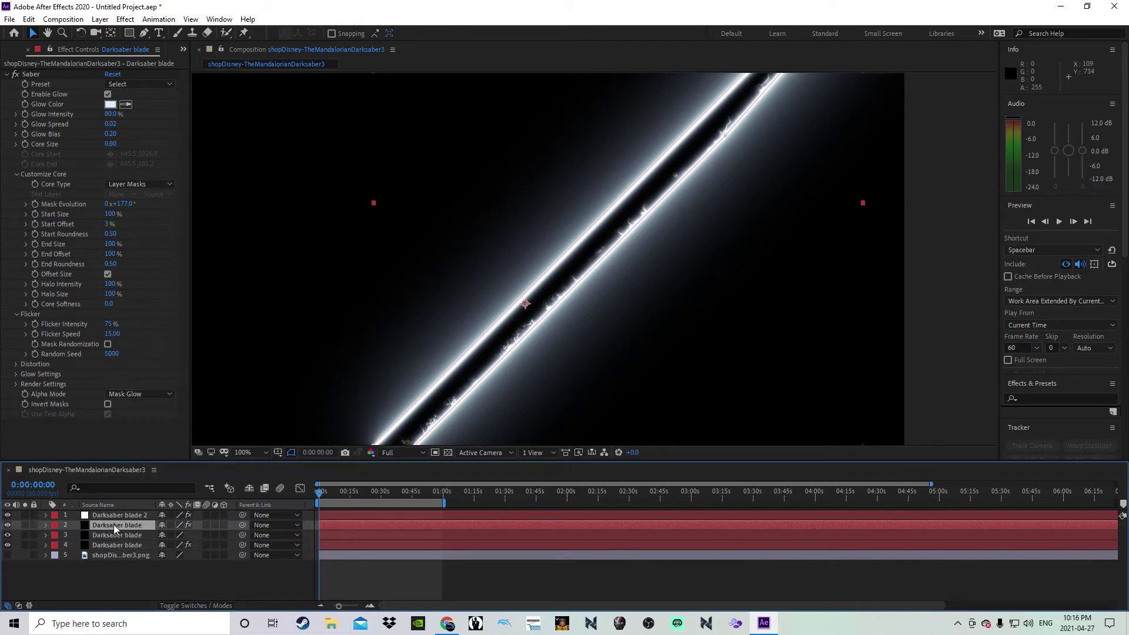
{"action": "left_click", "coordinate": [25, 524]}
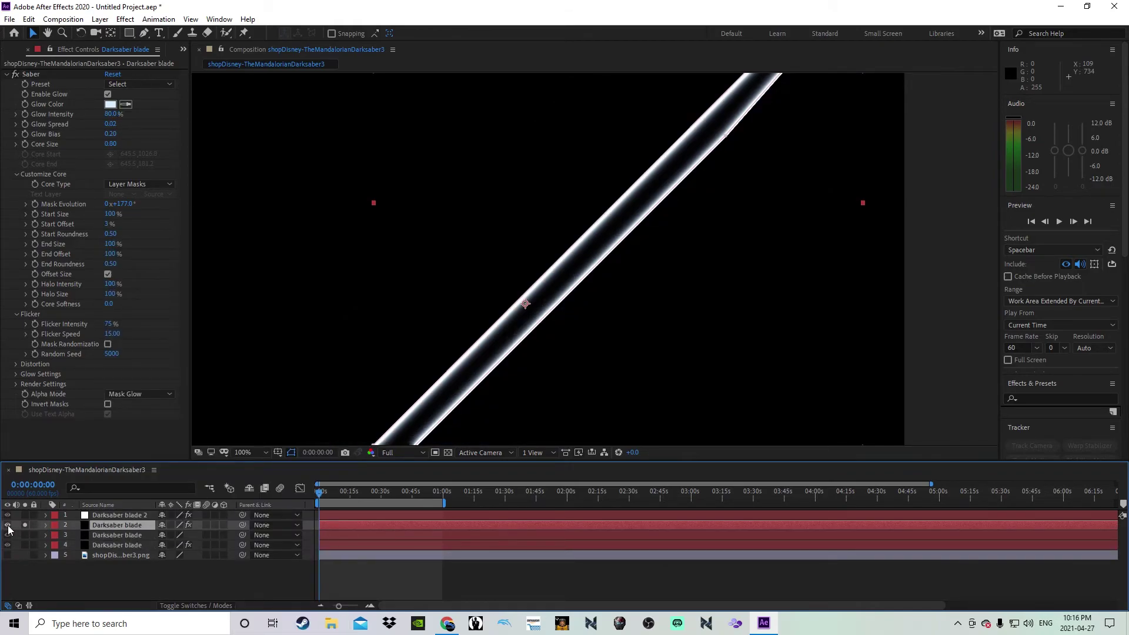
{"action": "left_click", "coordinate": [24, 525]}
{"action": "left_click", "coordinate": [26, 534]}
{"action": "left_click", "coordinate": [25, 535]}
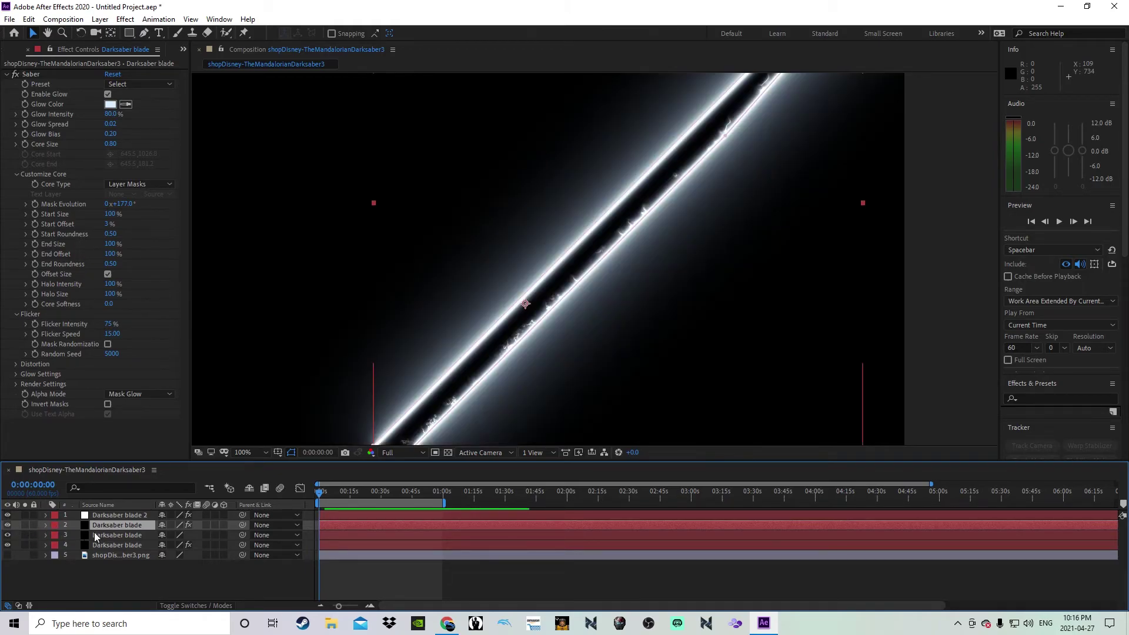
Show the sword image layer again and set the blending mode of the plain black blade layer to Add.
{"action": "left_click", "coordinate": [107, 533]}
{"action": "left_click", "coordinate": [8, 555]}
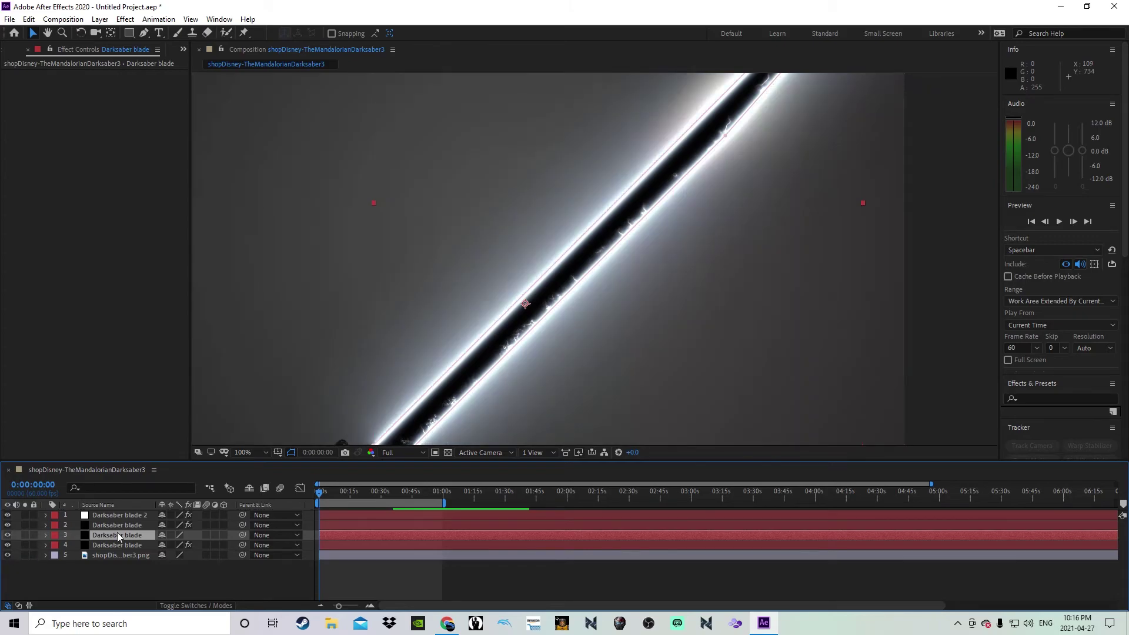
{"action": "right_click", "coordinate": [123, 535]}
{"action": "mouse_move", "coordinate": [202, 357]}
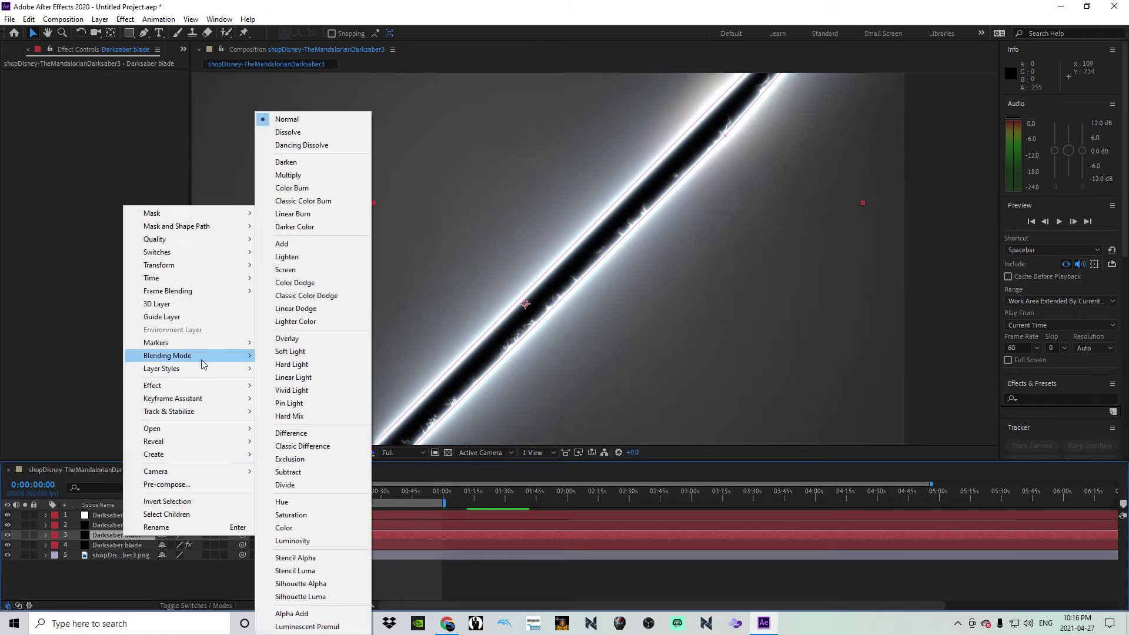
{"action": "left_click", "coordinate": [320, 243]}
{"action": "scroll", "coordinate": [416, 242], "scroll_direction": "down", "scroll_amount": 2}
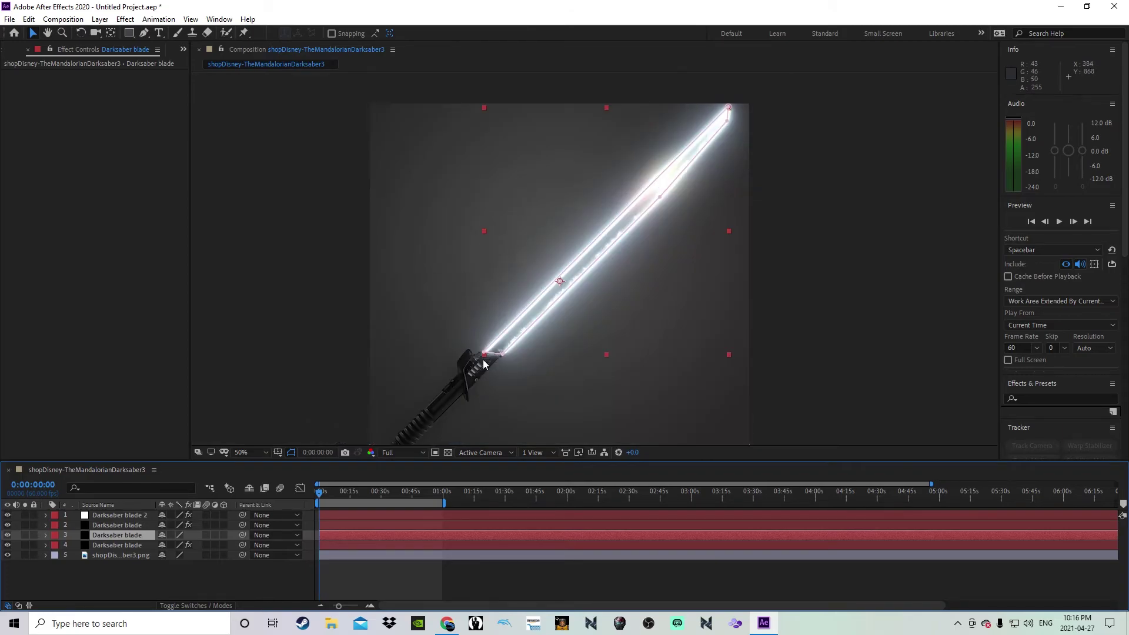
Set the blending mode of the plain black blade layer to Dissolve.
{"action": "right_click", "coordinate": [101, 539]}
{"action": "mouse_move", "coordinate": [184, 357]}
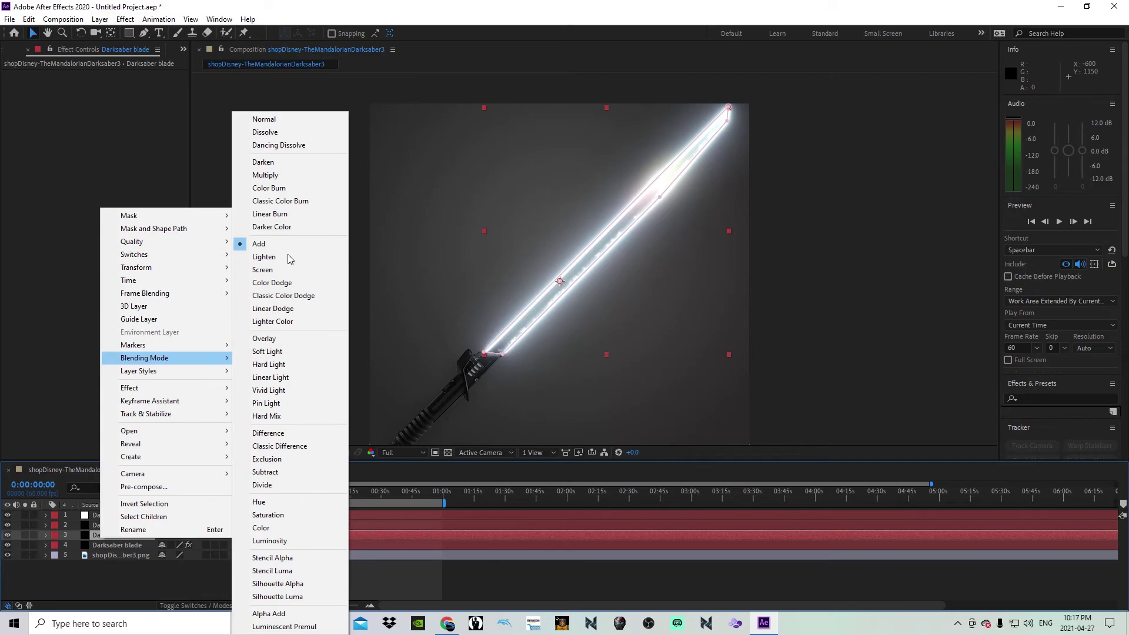
{"action": "left_click", "coordinate": [299, 131]}
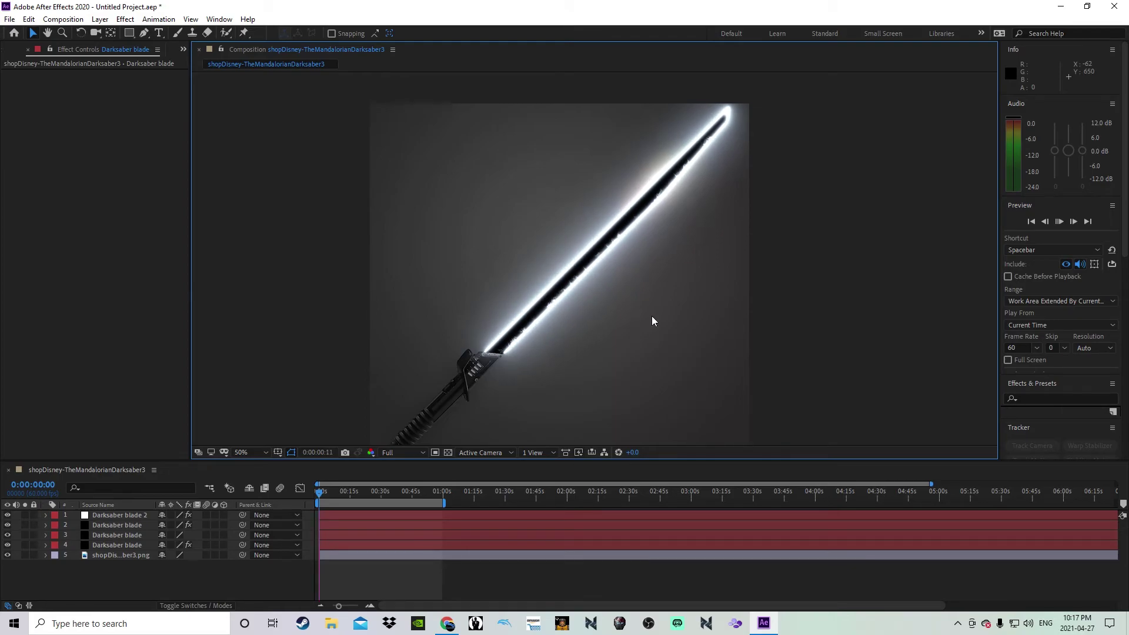
Preview the animation from the first frame at 100% magnification to examine the noise along the blade's edge.
{"action": "scroll", "coordinate": [588, 303], "scroll_direction": "up", "scroll_amount": 2}
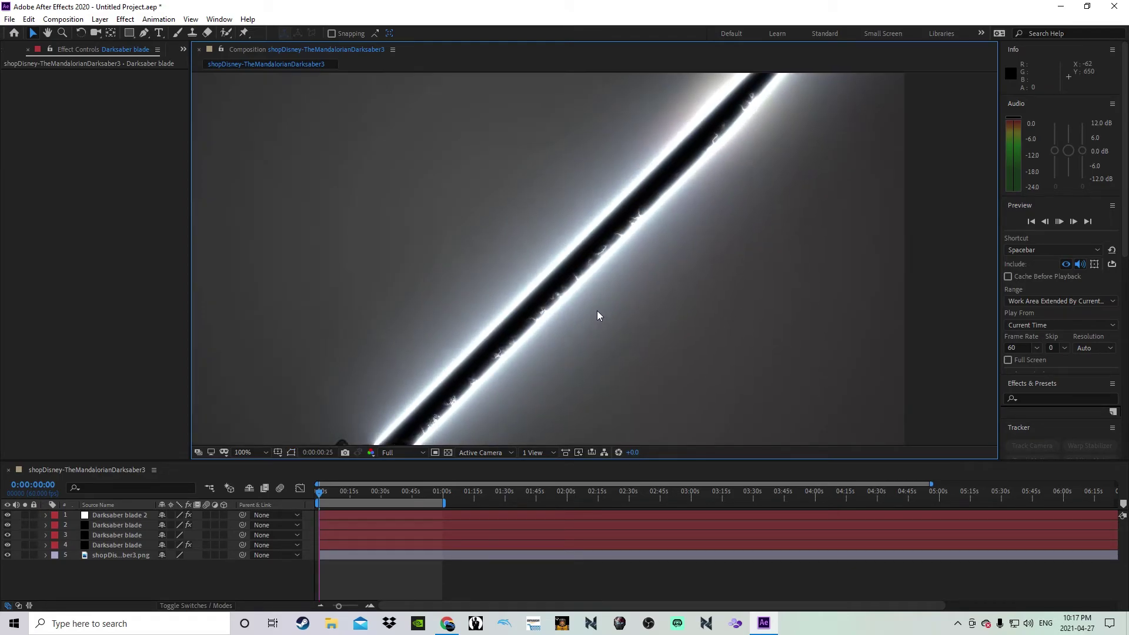
{"action": "left_click", "coordinate": [351, 606]}
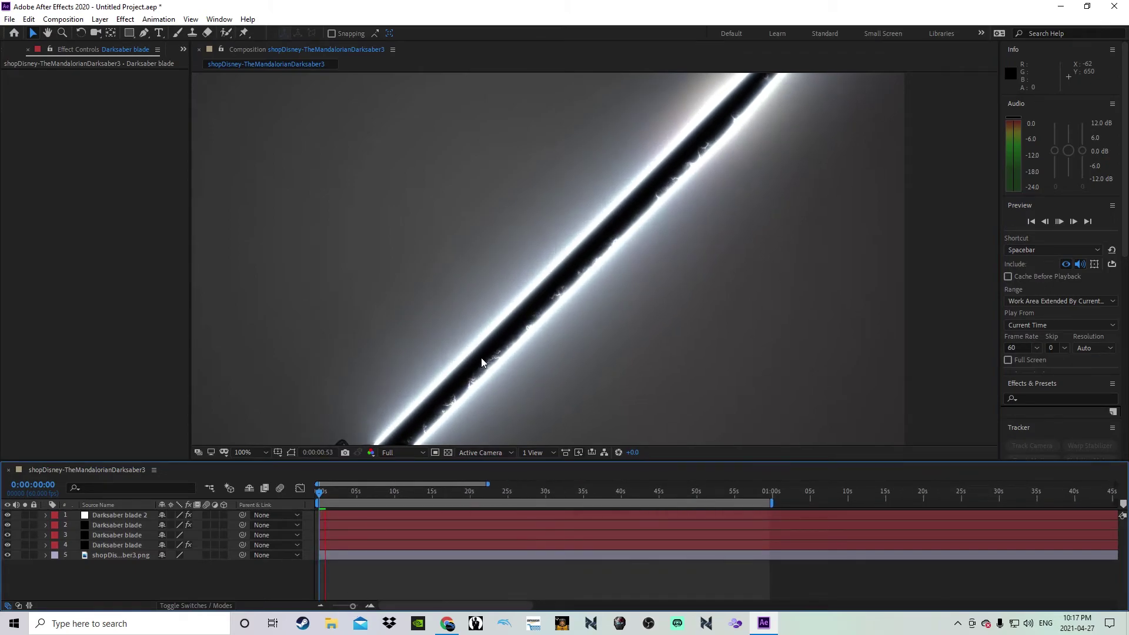
{"action": "key", "text": "space"}
{"action": "left_click_drag", "start_coordinate": [328, 498], "coordinate": [321, 499]}
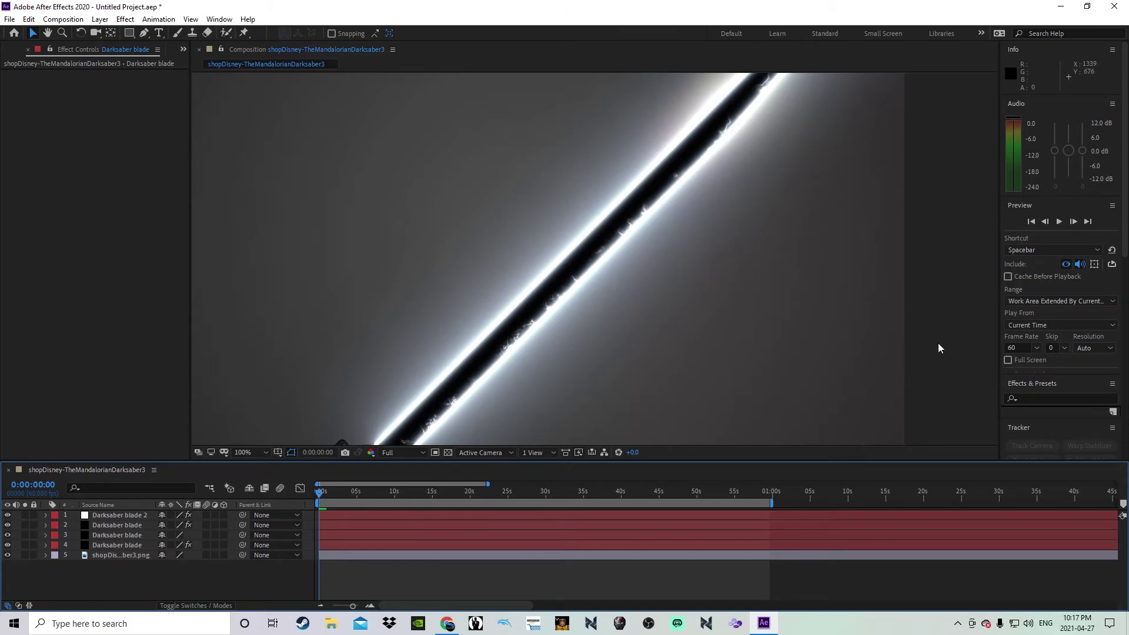
{"action": "key", "text": "space"}
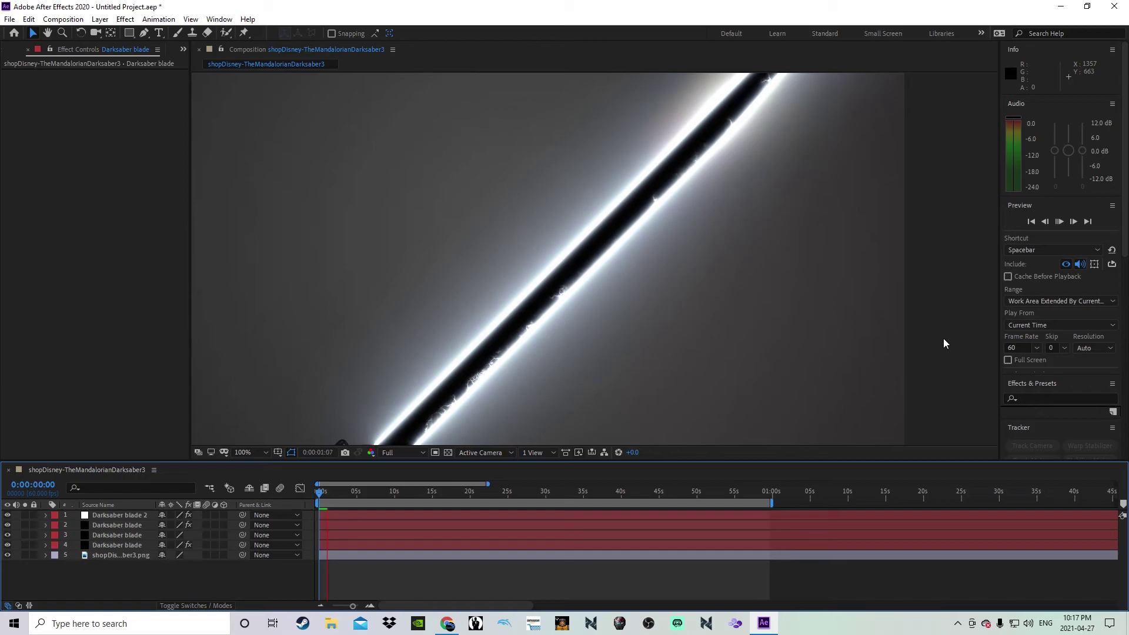
{"action": "key", "text": "space"}
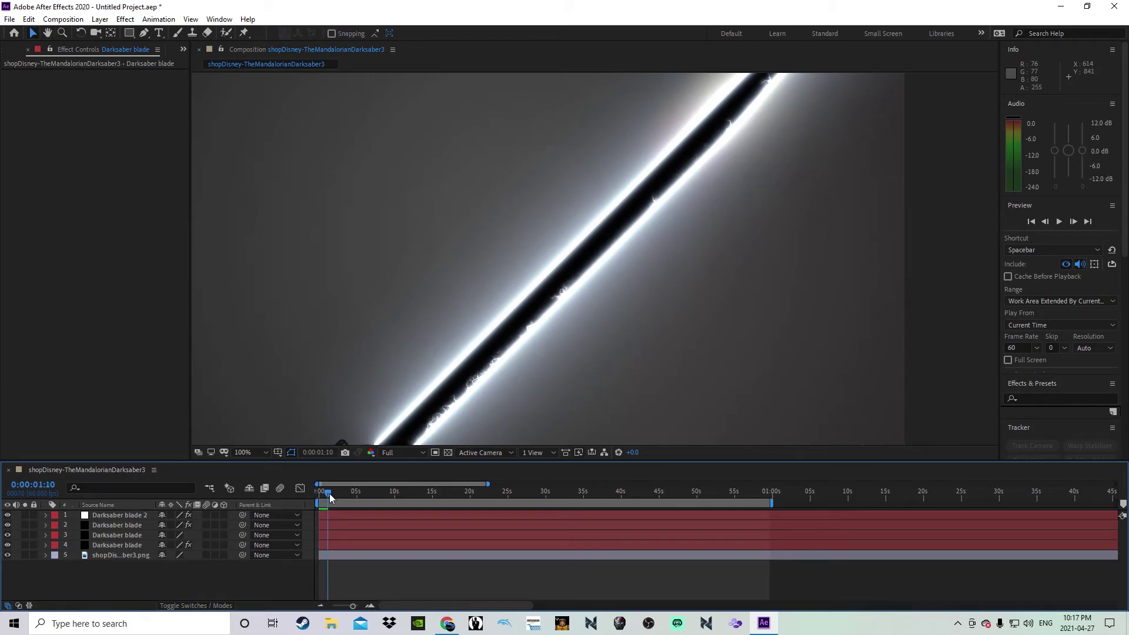
{"action": "mouse_move", "coordinate": [329, 498]}
{"action": "left_mouse_down"}
{"action": "mouse_move", "coordinate": [347, 496]}
{"action": "mouse_move", "coordinate": [312, 493]}
{"action": "left_mouse_up"}
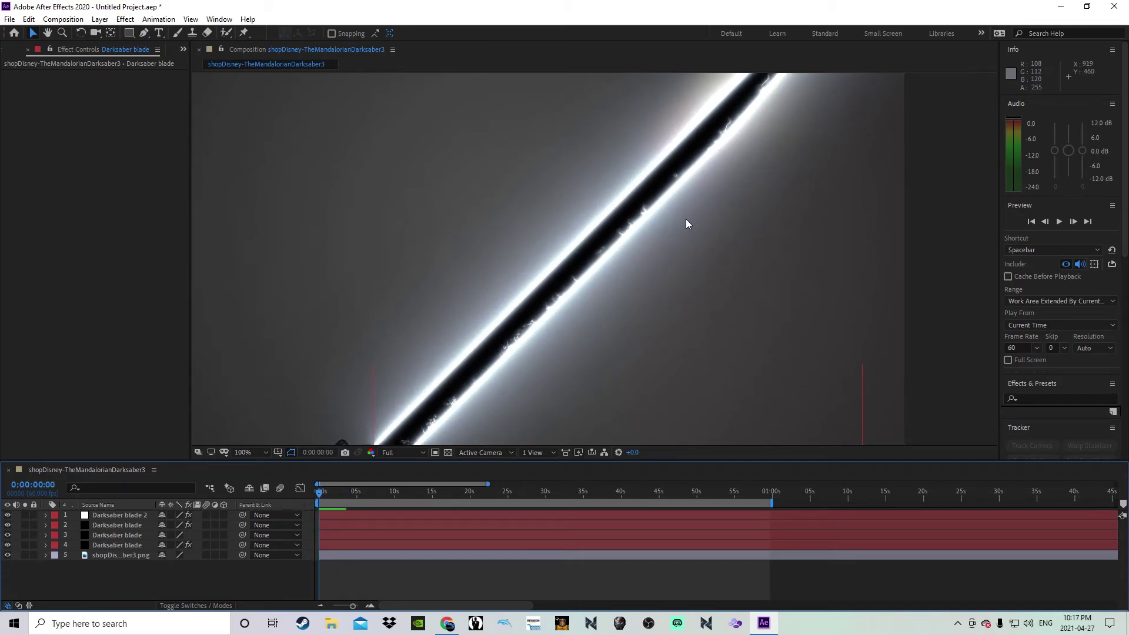
Preview the animation with the whole sword in view and return to the beginning of the composition.
{"action": "scroll", "coordinate": [879, 244], "scroll_direction": "down", "scroll_amount": 2}
{"action": "scroll", "coordinate": [852, 246], "scroll_direction": "up", "scroll_amount": 2}
{"action": "scroll", "coordinate": [853, 242], "scroll_direction": "down", "scroll_amount": 2}
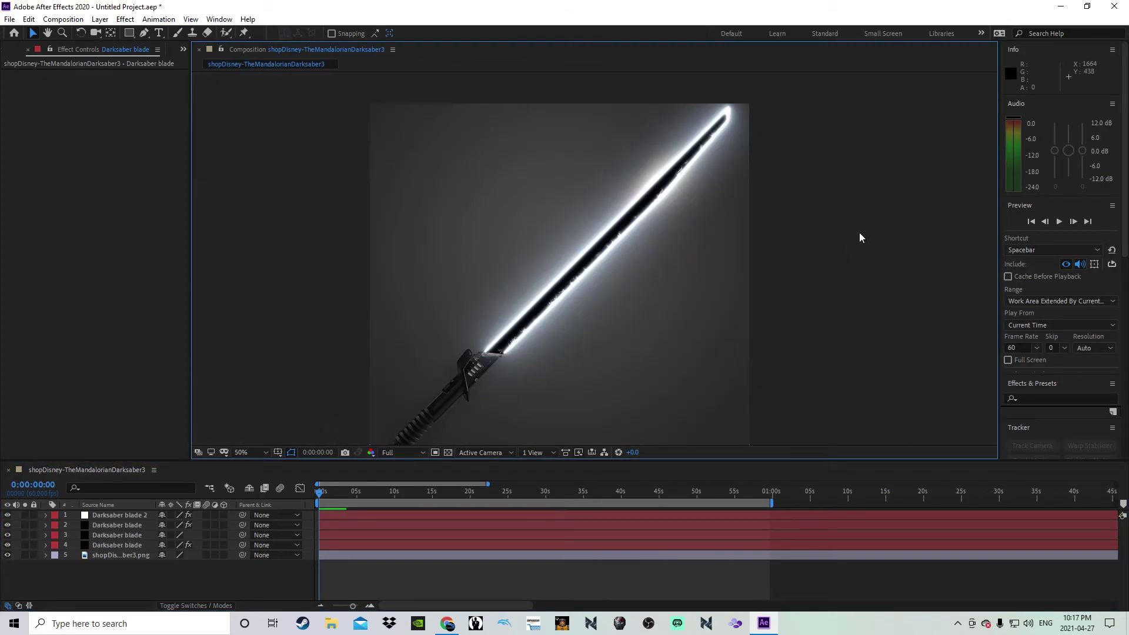
{"action": "key", "text": "space"}
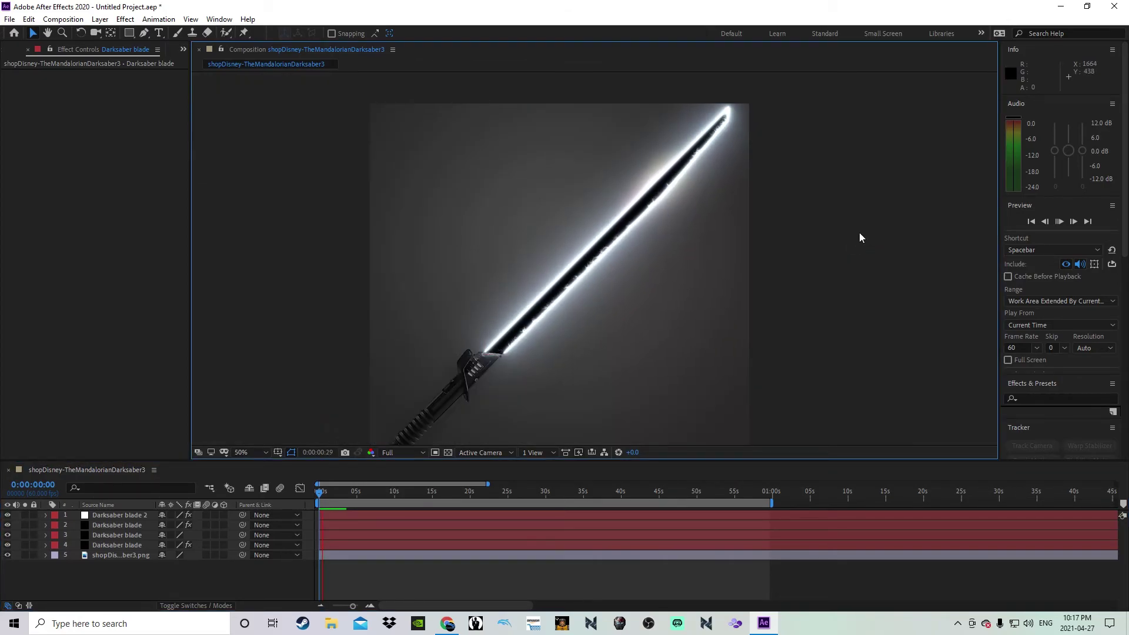
{"action": "key", "text": "space"}
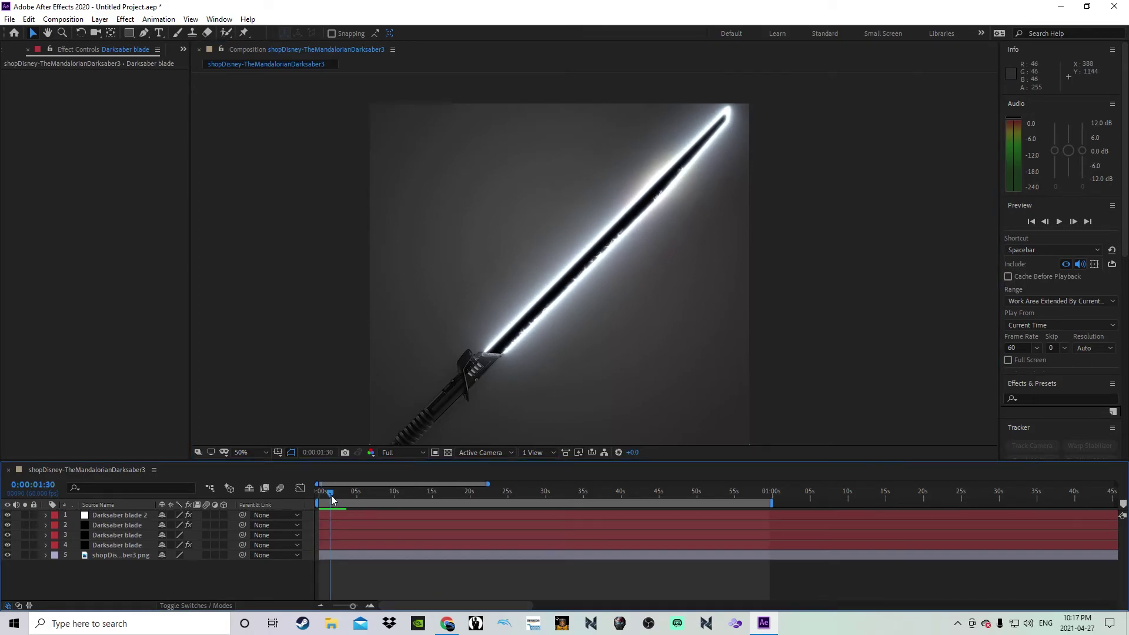
{"action": "mouse_move", "coordinate": [331, 495]}
{"action": "left_mouse_down"}
{"action": "mouse_move", "coordinate": [340, 494]}
{"action": "mouse_move", "coordinate": [321, 492]}
{"action": "left_mouse_up"}
Expand the timeline's time scale to show the first few seconds and replay the whole-sword animation from the first frame.
{"action": "key", "text": "space"}
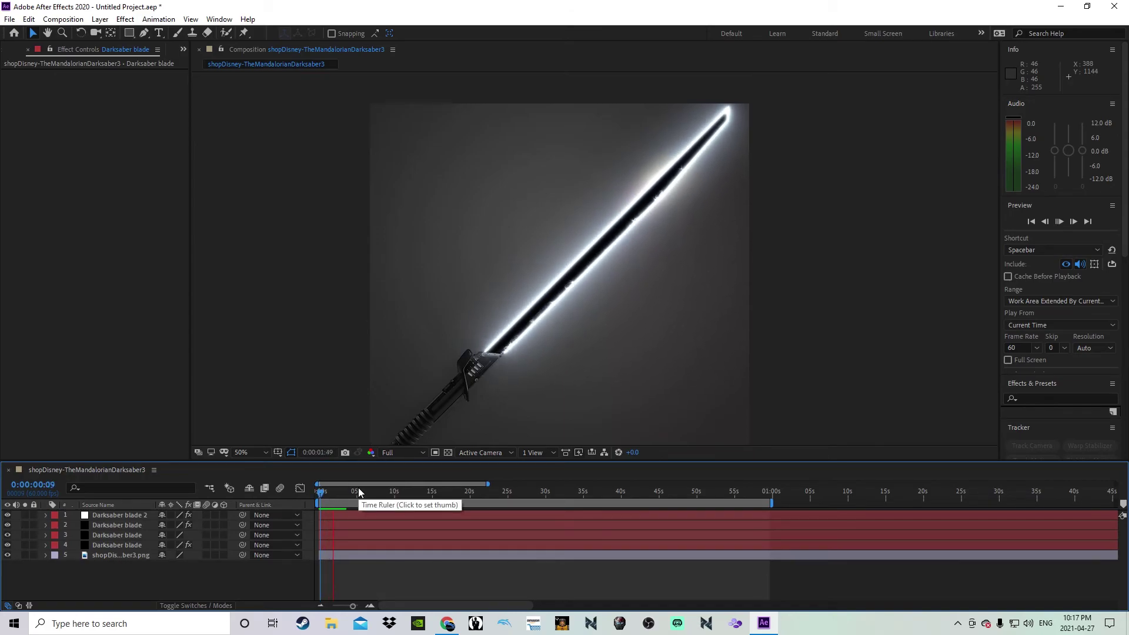
{"action": "left_click_drag", "start_coordinate": [352, 607], "coordinate": [360, 607]}
{"action": "left_click", "coordinate": [327, 606]}
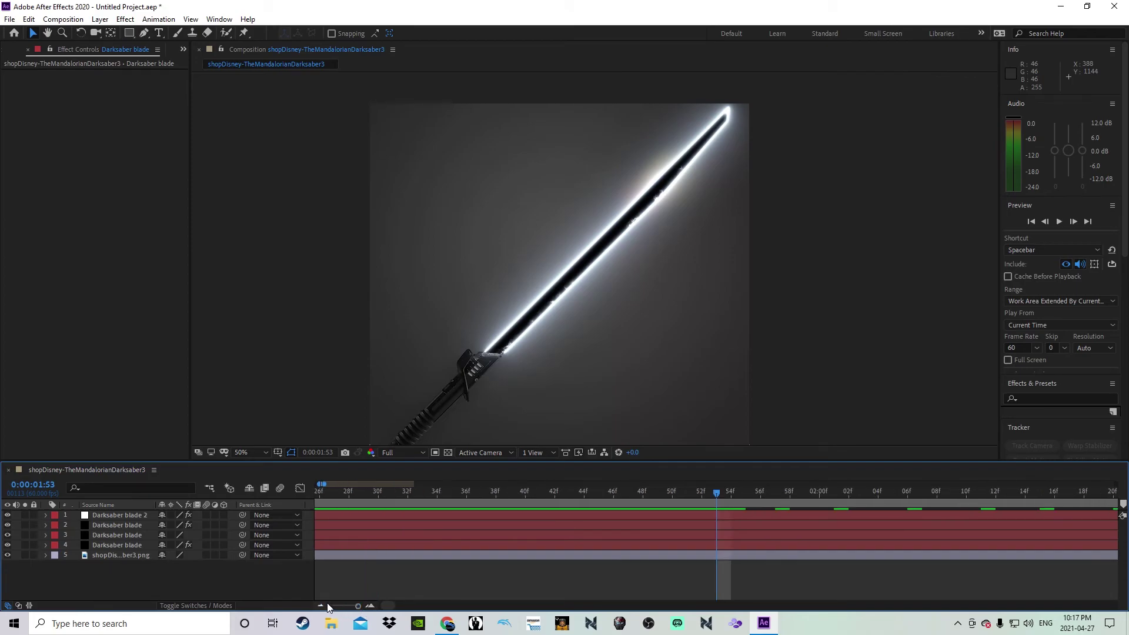
{"action": "left_click", "coordinate": [327, 607]}
{"action": "left_click", "coordinate": [327, 606]}
{"action": "left_click", "coordinate": [328, 606]}
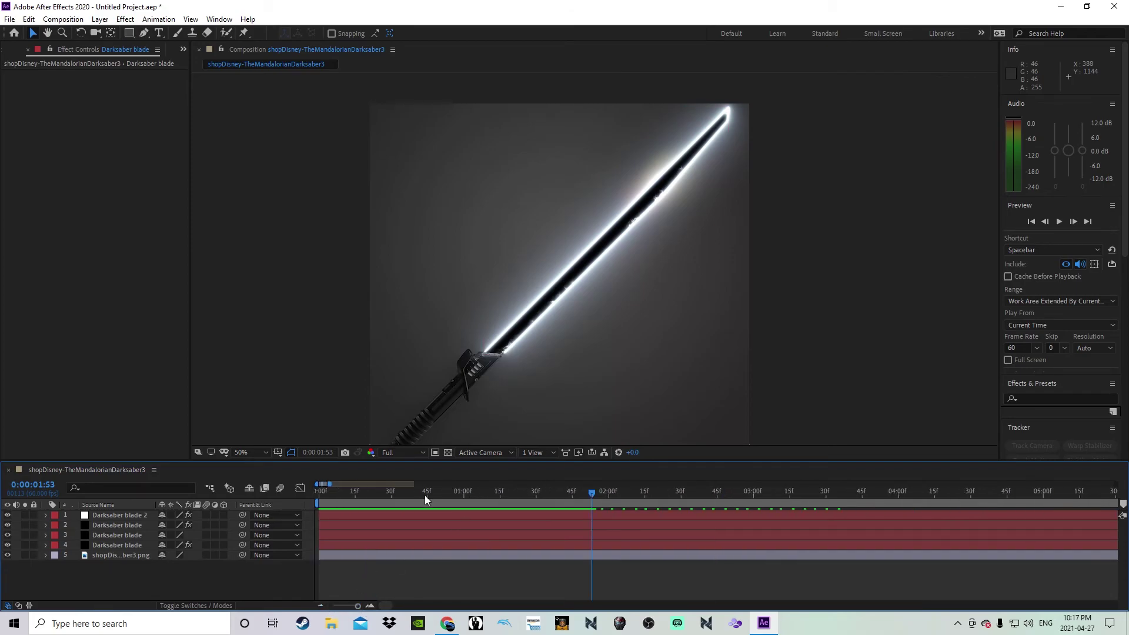
{"action": "left_click_drag", "start_coordinate": [424, 495], "coordinate": [309, 492]}
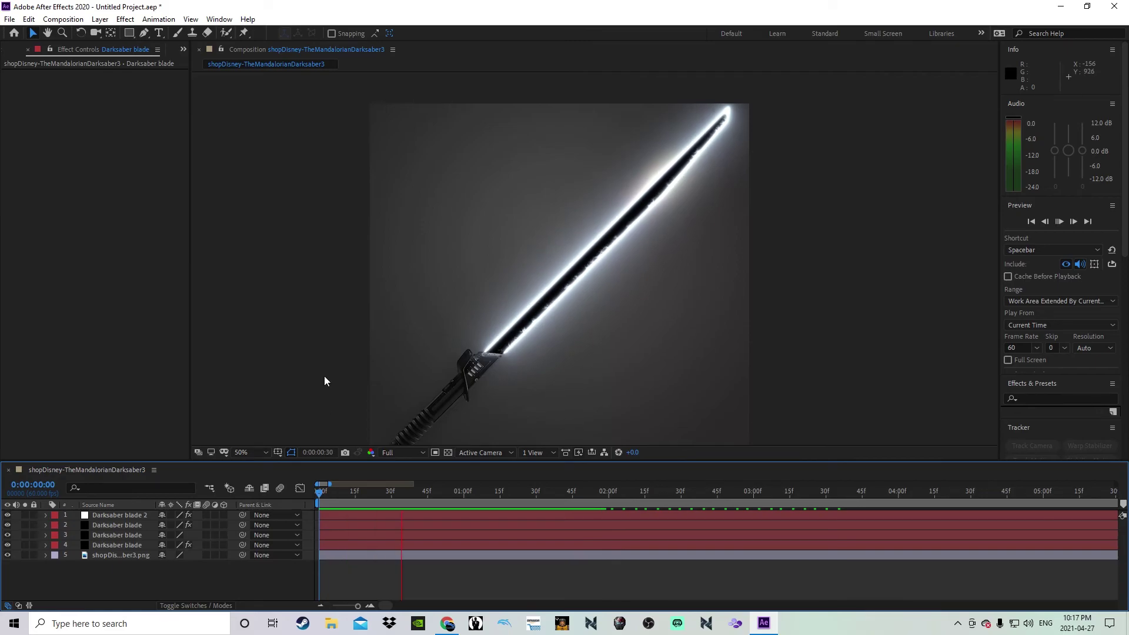
{"action": "key", "text": "space"}
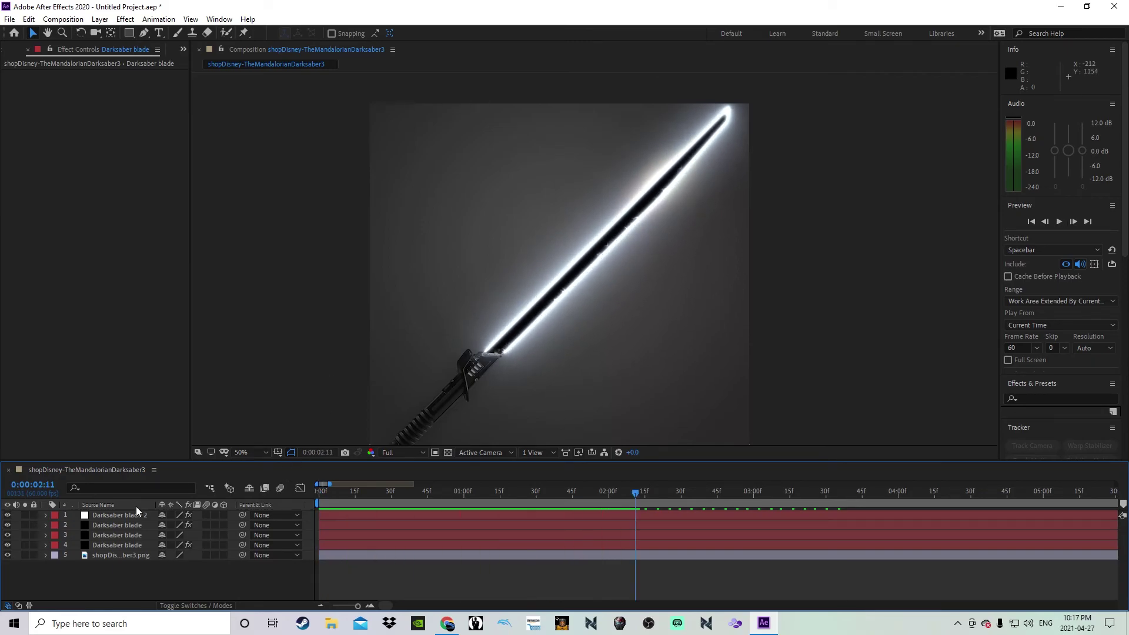
Set the lower Saber layer's blending mode to Screen and return to the first frame.
{"action": "left_click", "coordinate": [116, 545]}
{"action": "right_click", "coordinate": [116, 542]}
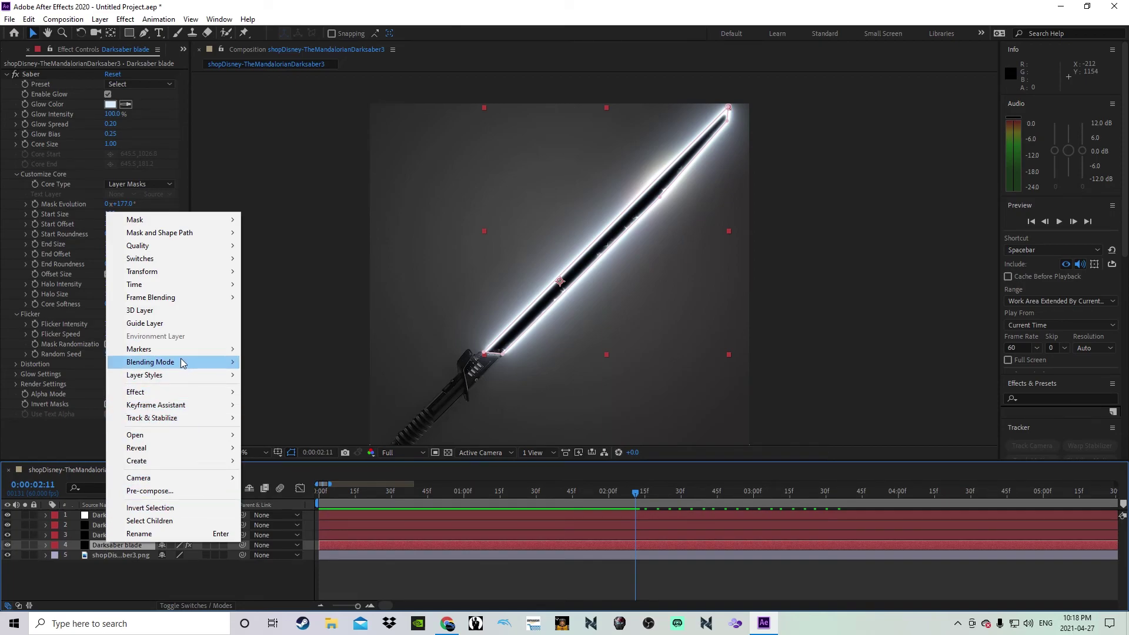
{"action": "mouse_move", "coordinate": [219, 362]}
{"action": "left_click", "coordinate": [283, 271]}
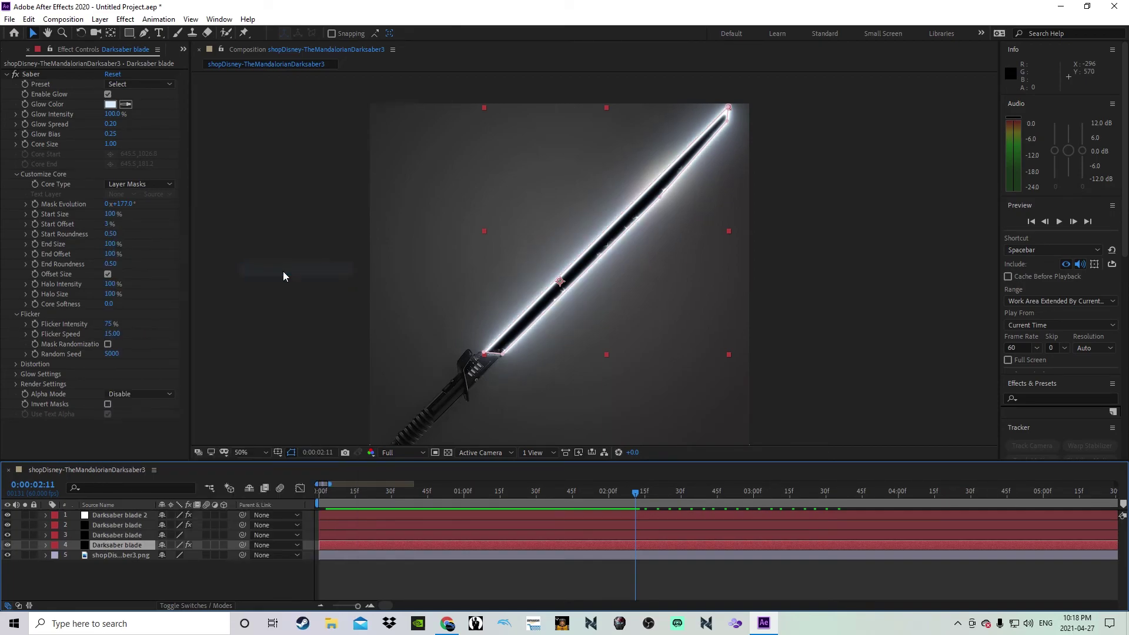
{"action": "left_click", "coordinate": [291, 302]}
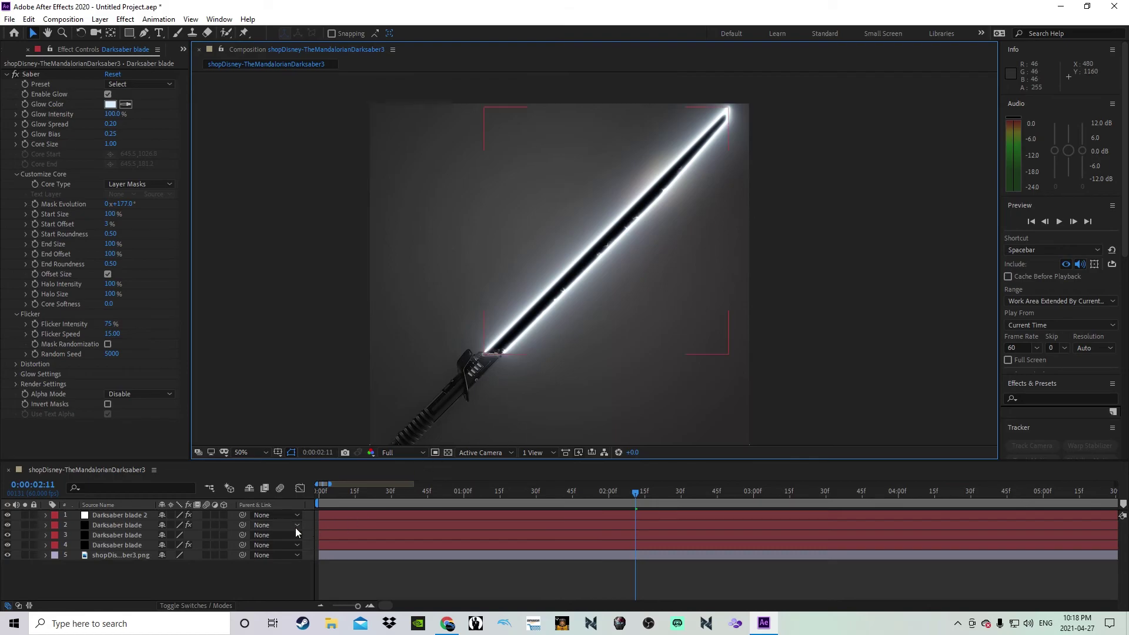
{"action": "left_click", "coordinate": [318, 491]}
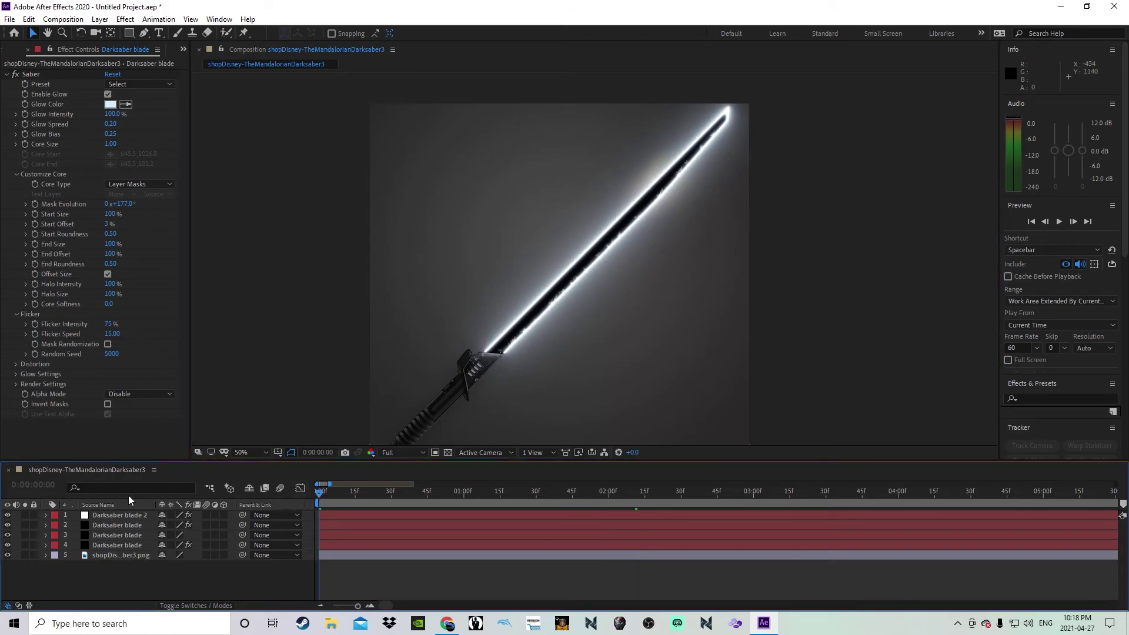
Check the upper Saber glow layer's blending mode and leave it at Screen.
{"action": "left_click", "coordinate": [102, 525]}
{"action": "right_click", "coordinate": [101, 527]}
{"action": "mouse_move", "coordinate": [173, 345]}
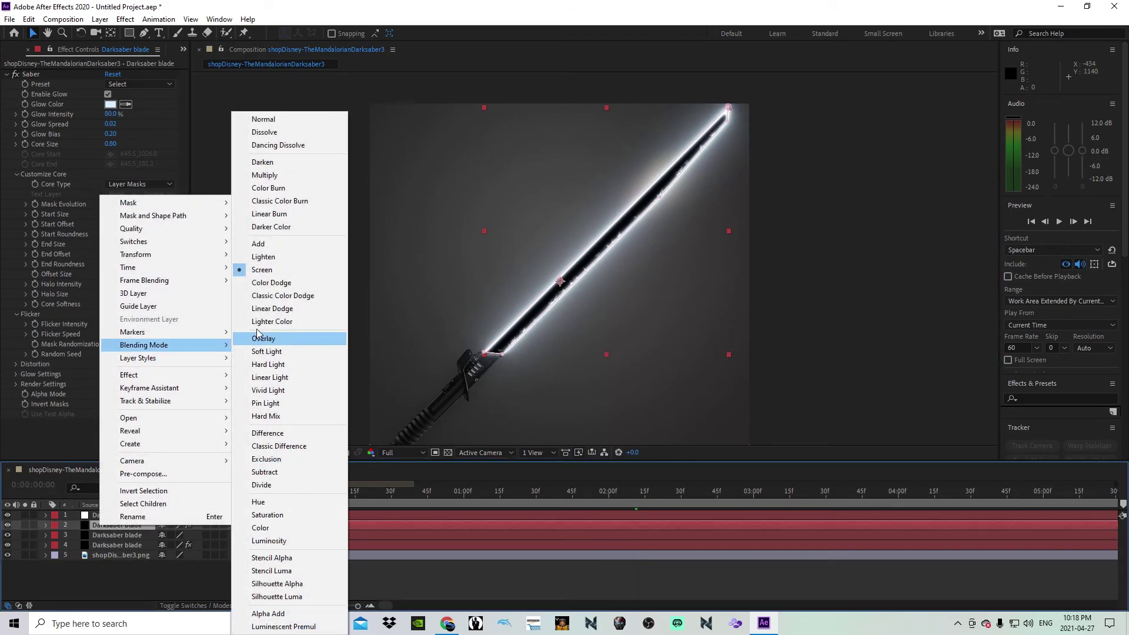
{"action": "left_click", "coordinate": [260, 272]}
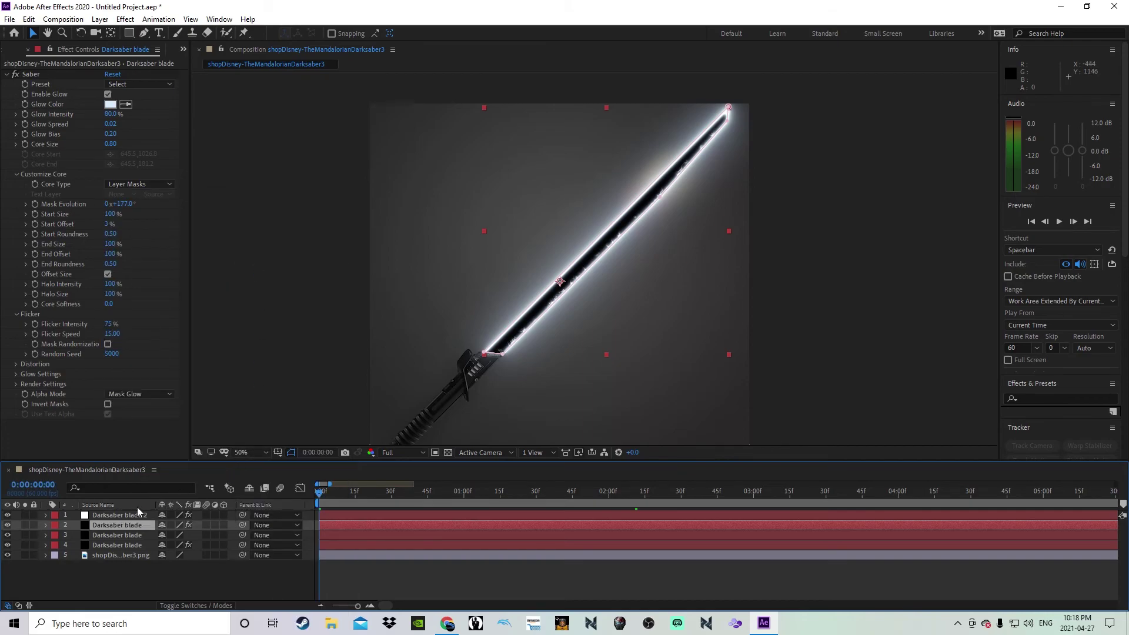
Try the Screen blending mode on the Darksaber blade 2 noise layer, compare the edge up close, and restore Add.
{"action": "left_click", "coordinate": [122, 517]}
{"action": "right_click", "coordinate": [122, 516]}
{"action": "mouse_move", "coordinate": [206, 335]}
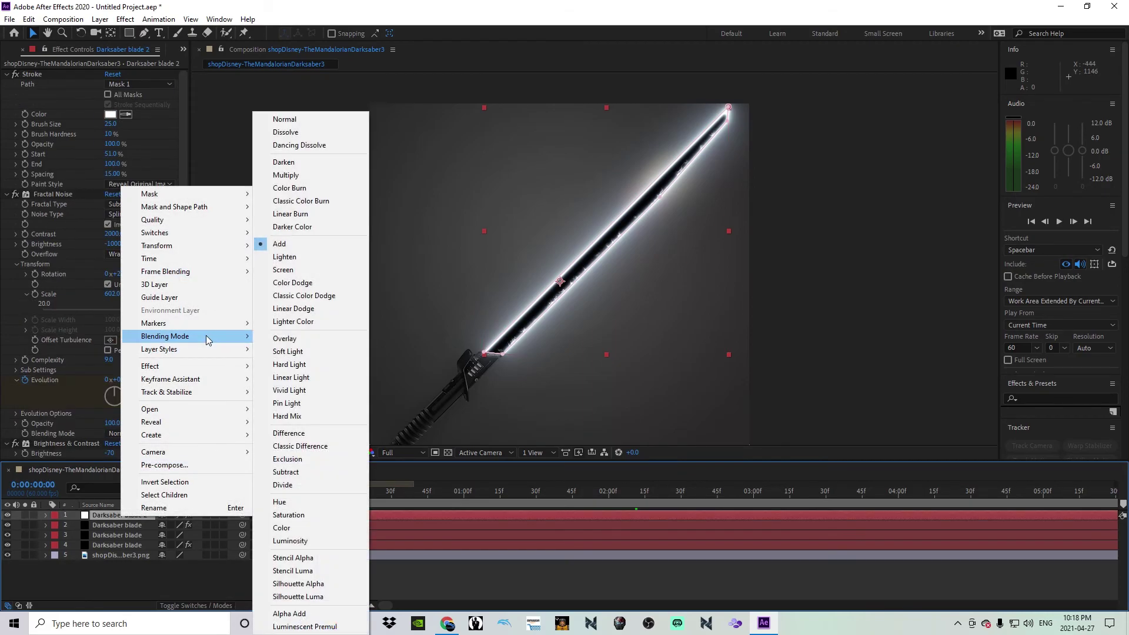
{"action": "left_click", "coordinate": [295, 269]}
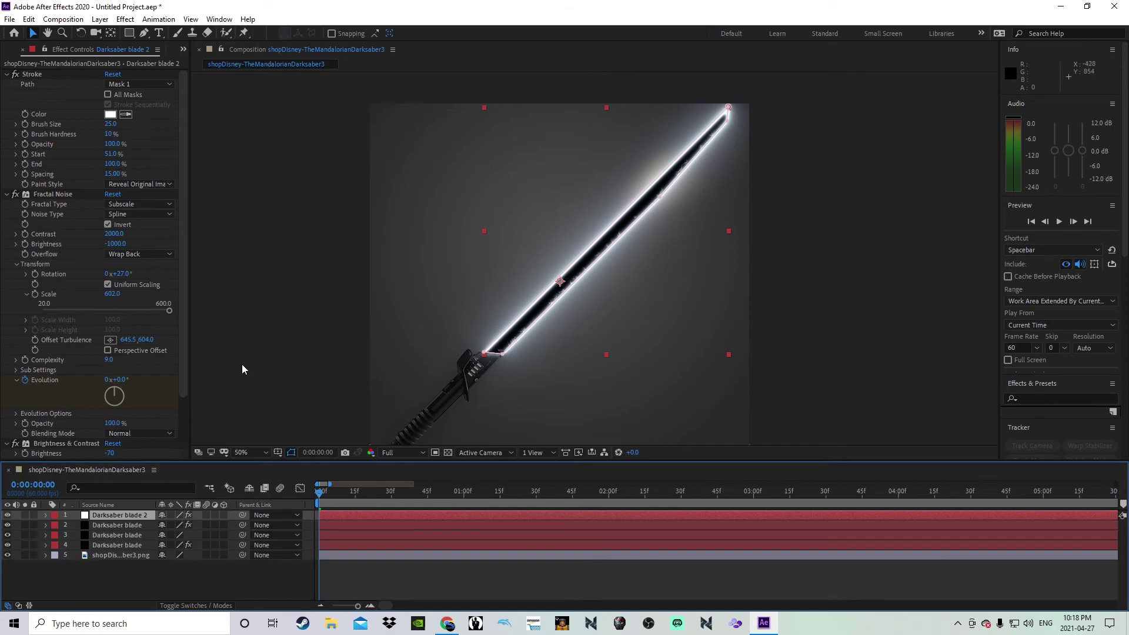
{"action": "key", "text": "slash"}
{"action": "right_click", "coordinate": [120, 511]}
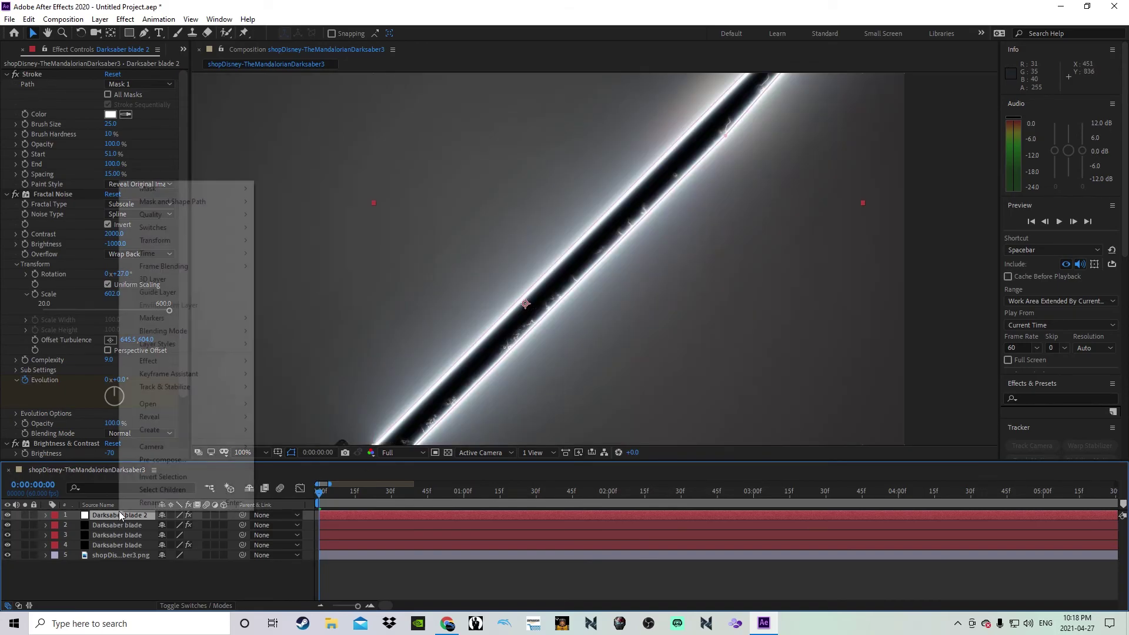
{"action": "mouse_move", "coordinate": [214, 332]}
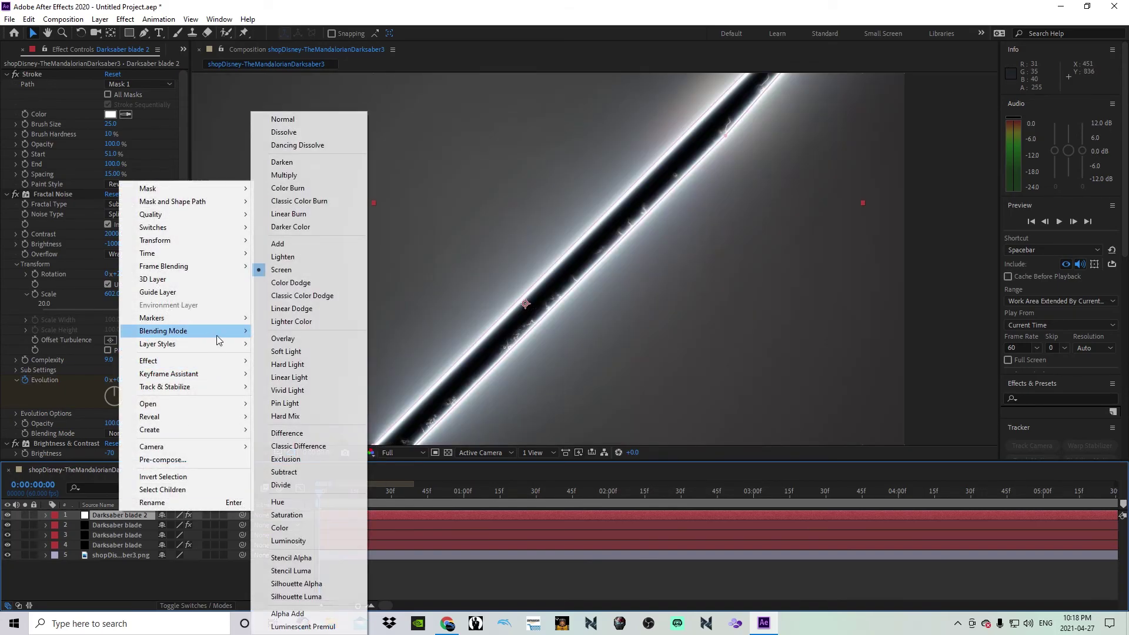
{"action": "left_click", "coordinate": [288, 245]}
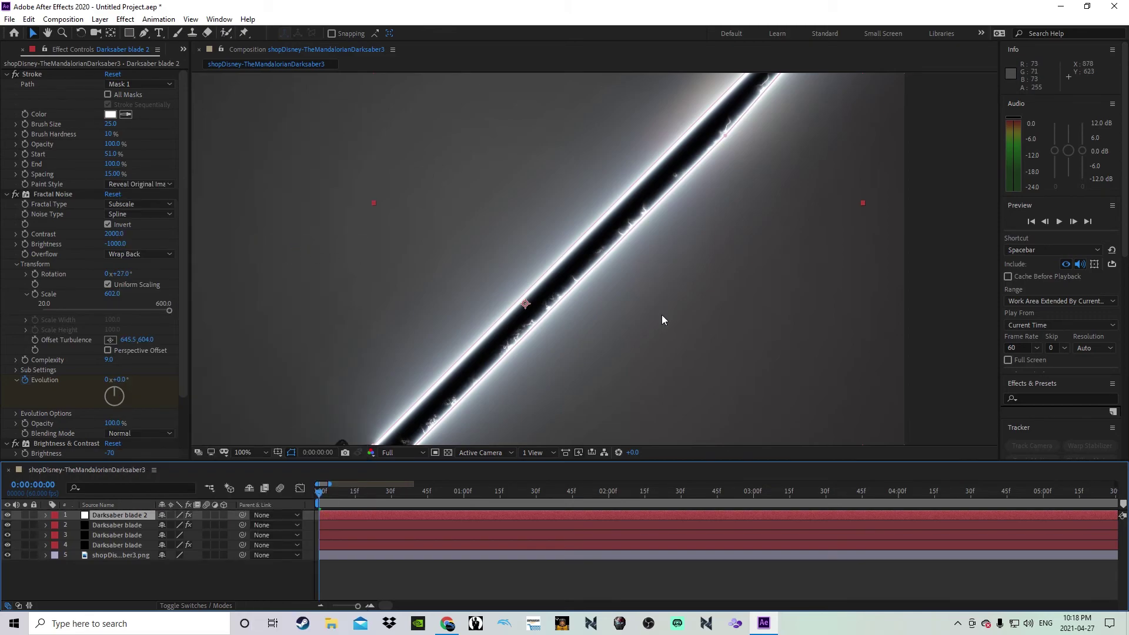
Set the Stroke effect's Brush Size to 30 on the Darksaber blade 2 noise layer.
{"action": "key", "text": "period"}
{"action": "key", "text": "comma"}
{"action": "left_click", "coordinate": [60, 70]}
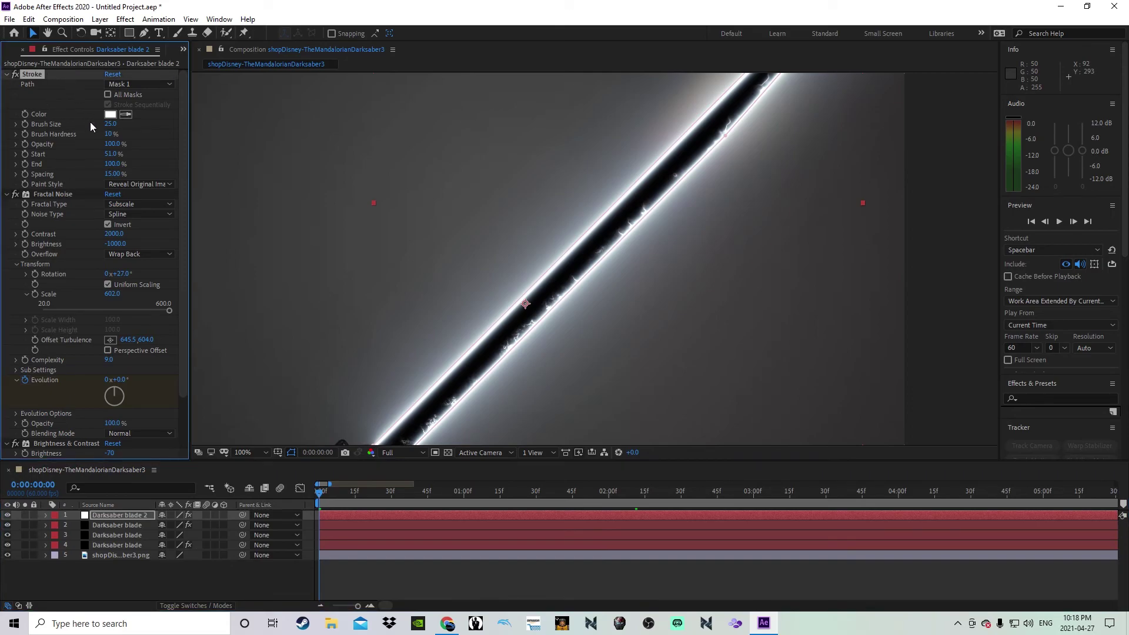
{"action": "left_click_drag", "start_coordinate": [116, 127], "coordinate": [128, 127]}
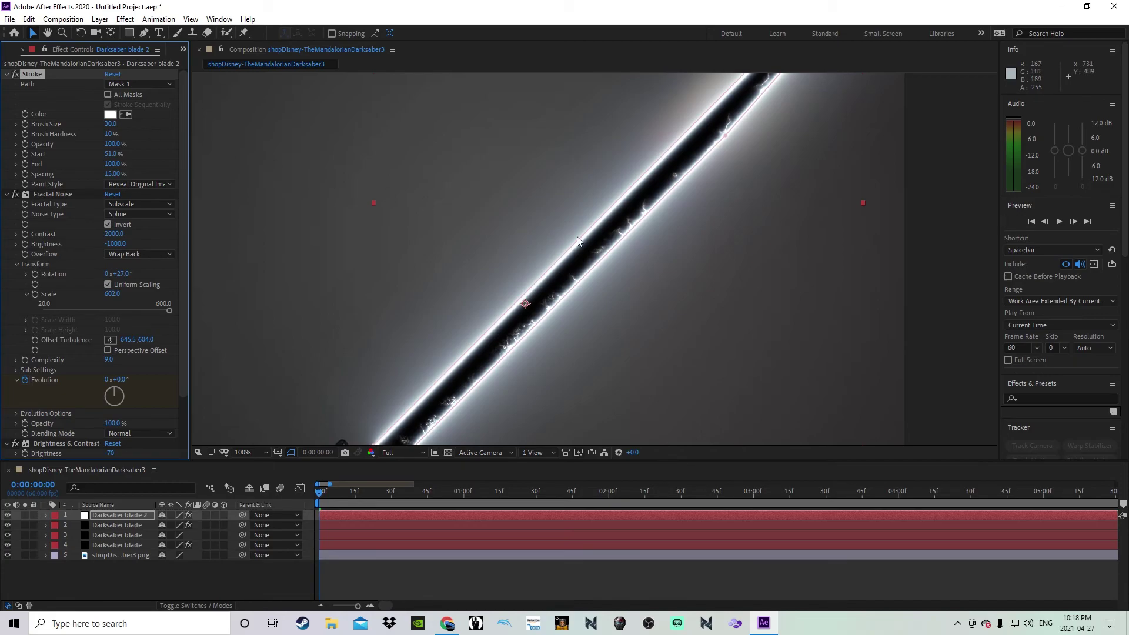
{"action": "scroll", "coordinate": [662, 245], "scroll_direction": "down", "scroll_amount": 2}
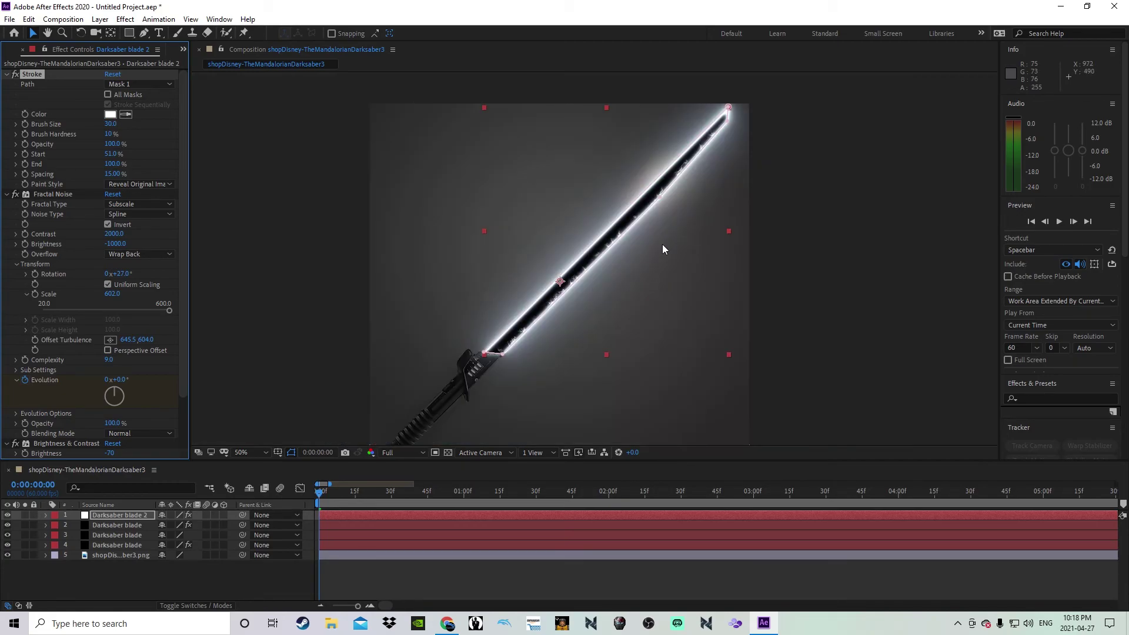
Preview the animation with the thicker noise edge, both close up and with the whole sword in view, and return to the first frame.
{"action": "left_click", "coordinate": [305, 517]}
{"action": "key", "text": "space"}
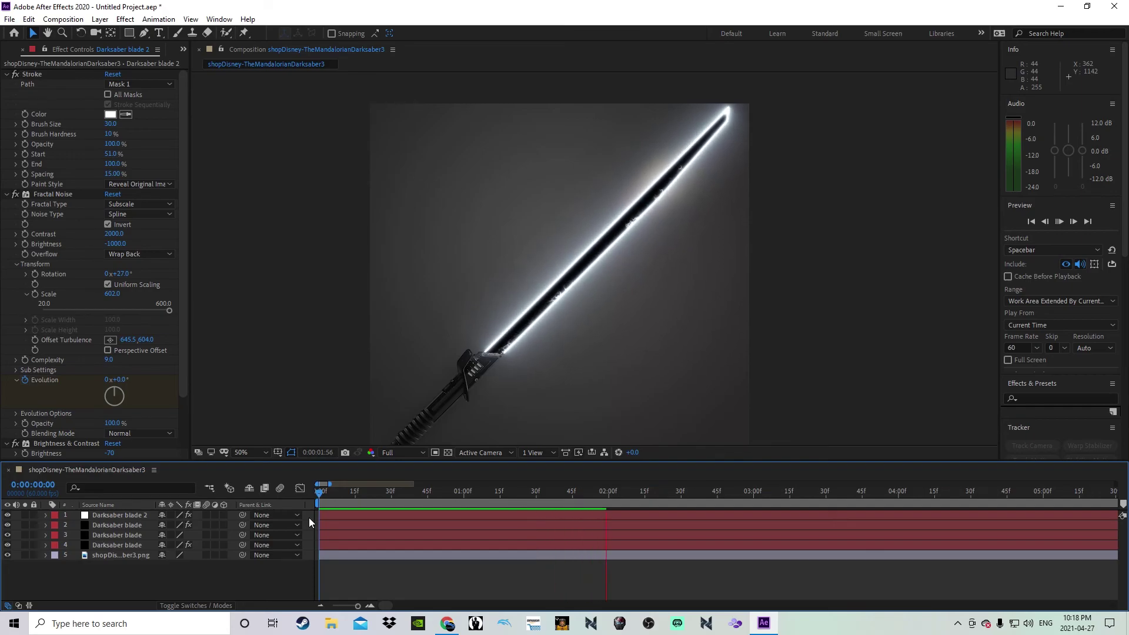
{"action": "key", "text": "space"}
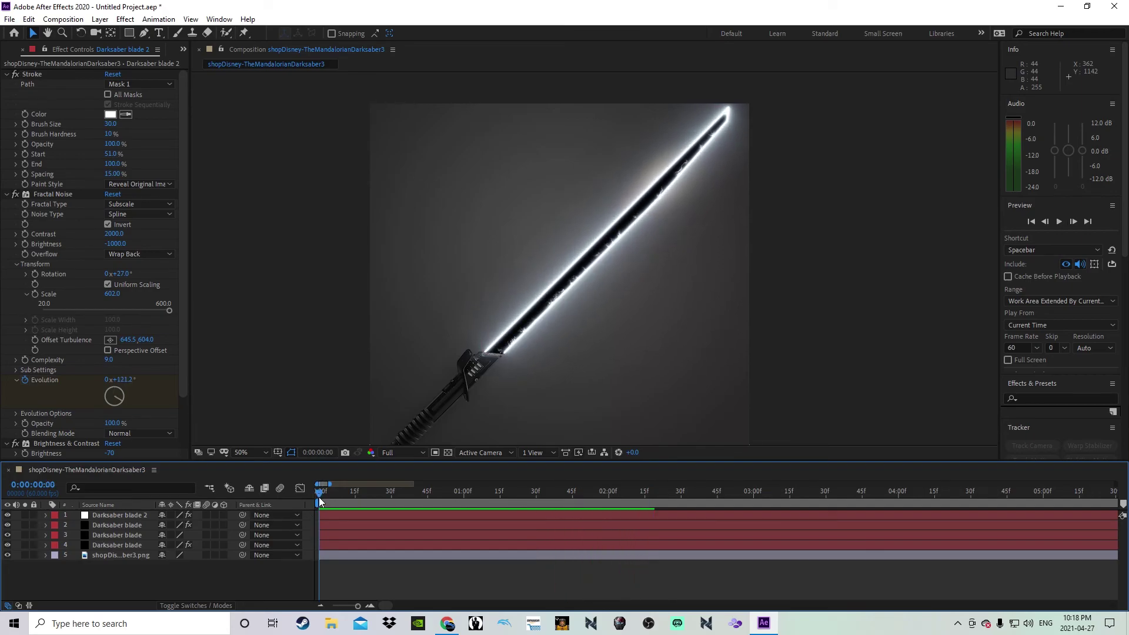
{"action": "key", "text": "period"}
{"action": "key", "text": "space"}
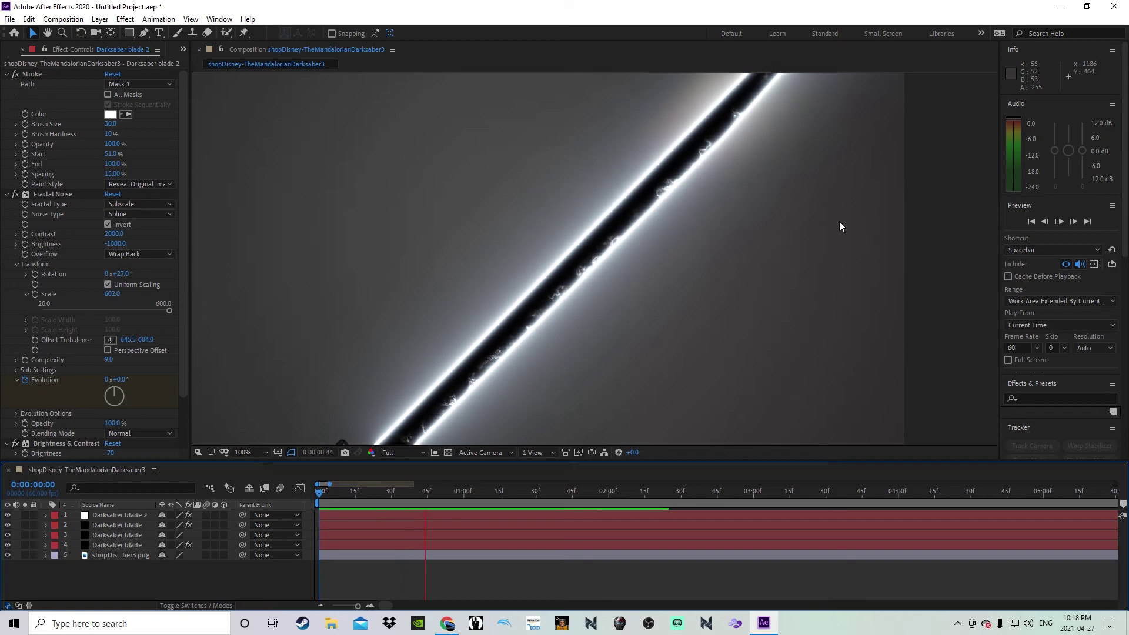
{"action": "key", "text": "comma"}
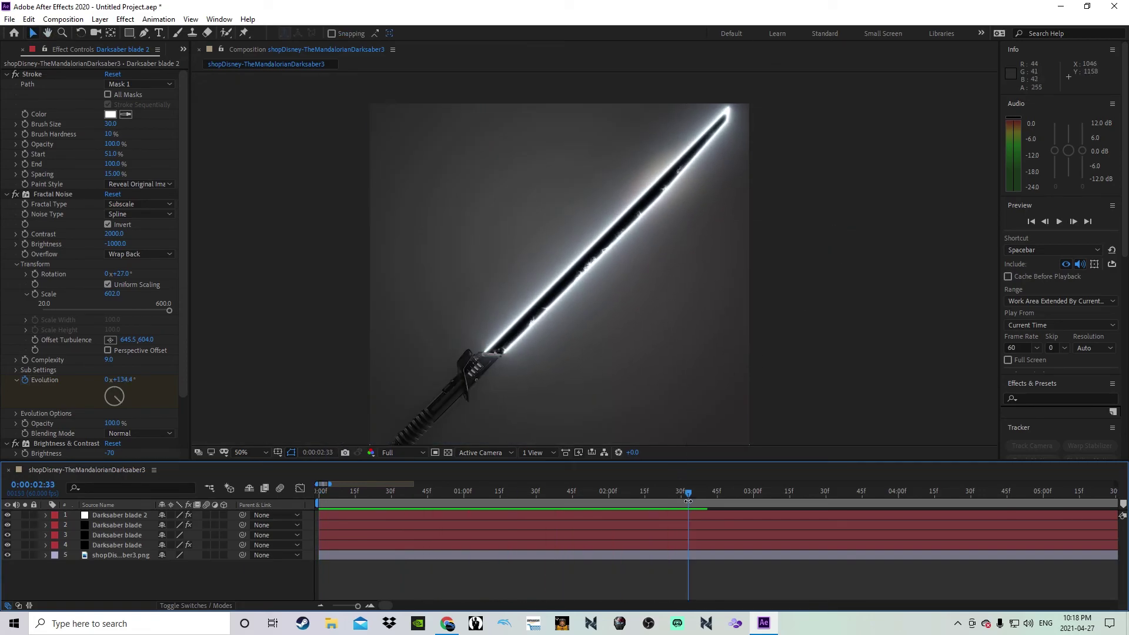
{"action": "left_click_drag", "start_coordinate": [688, 494], "coordinate": [318, 483]}
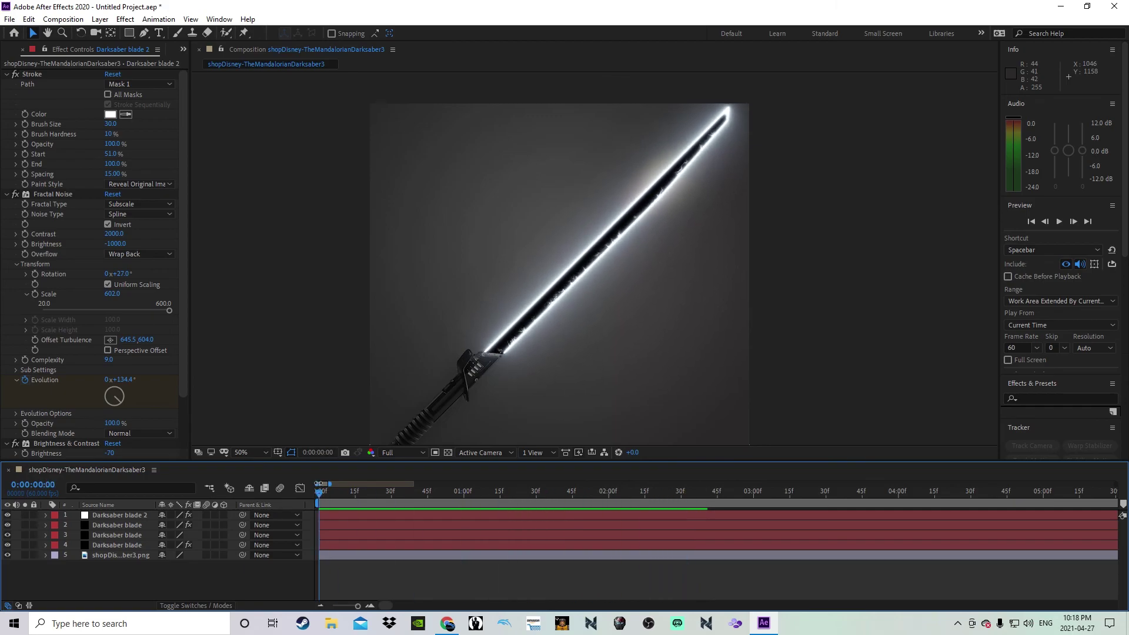
{"action": "key", "text": "space"}
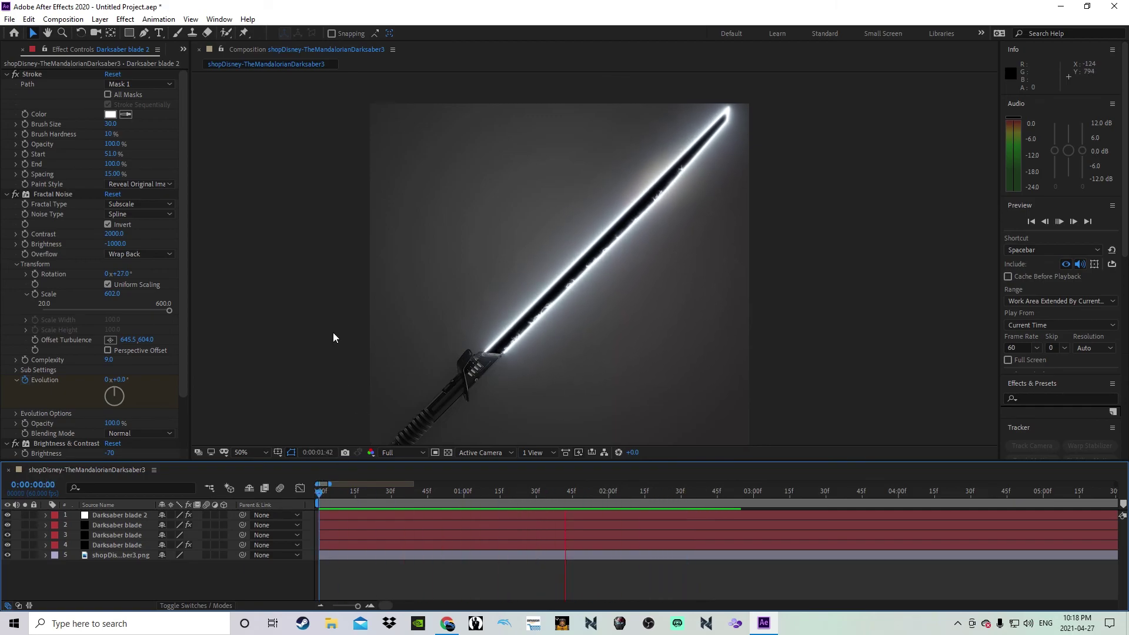
{"action": "key", "text": "space"}
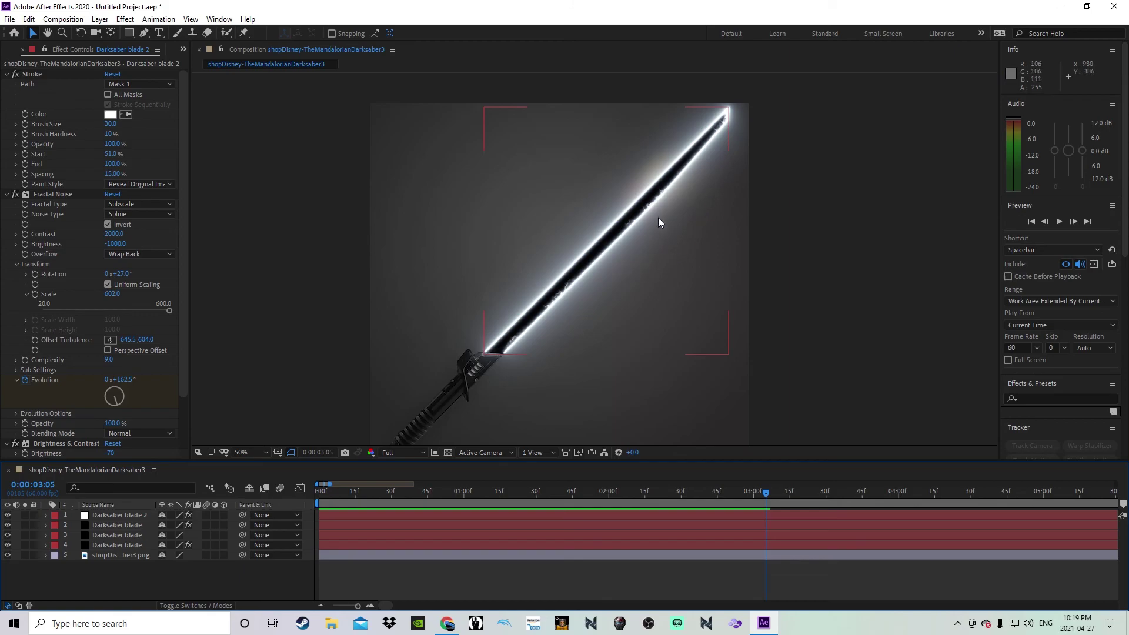
{"action": "left_click", "coordinate": [317, 493]}
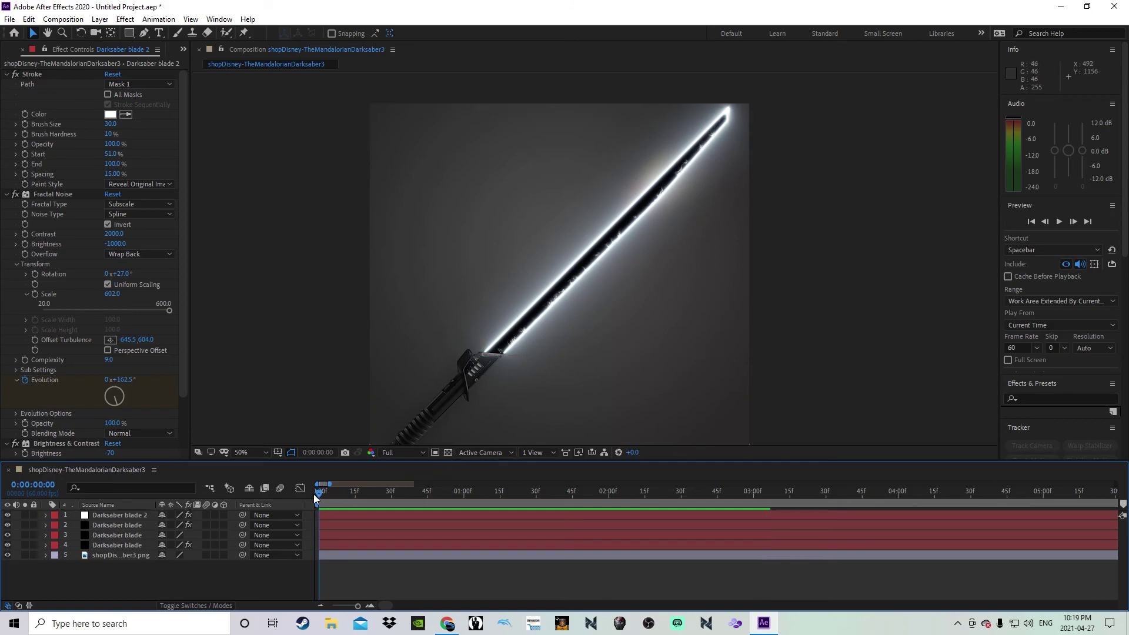